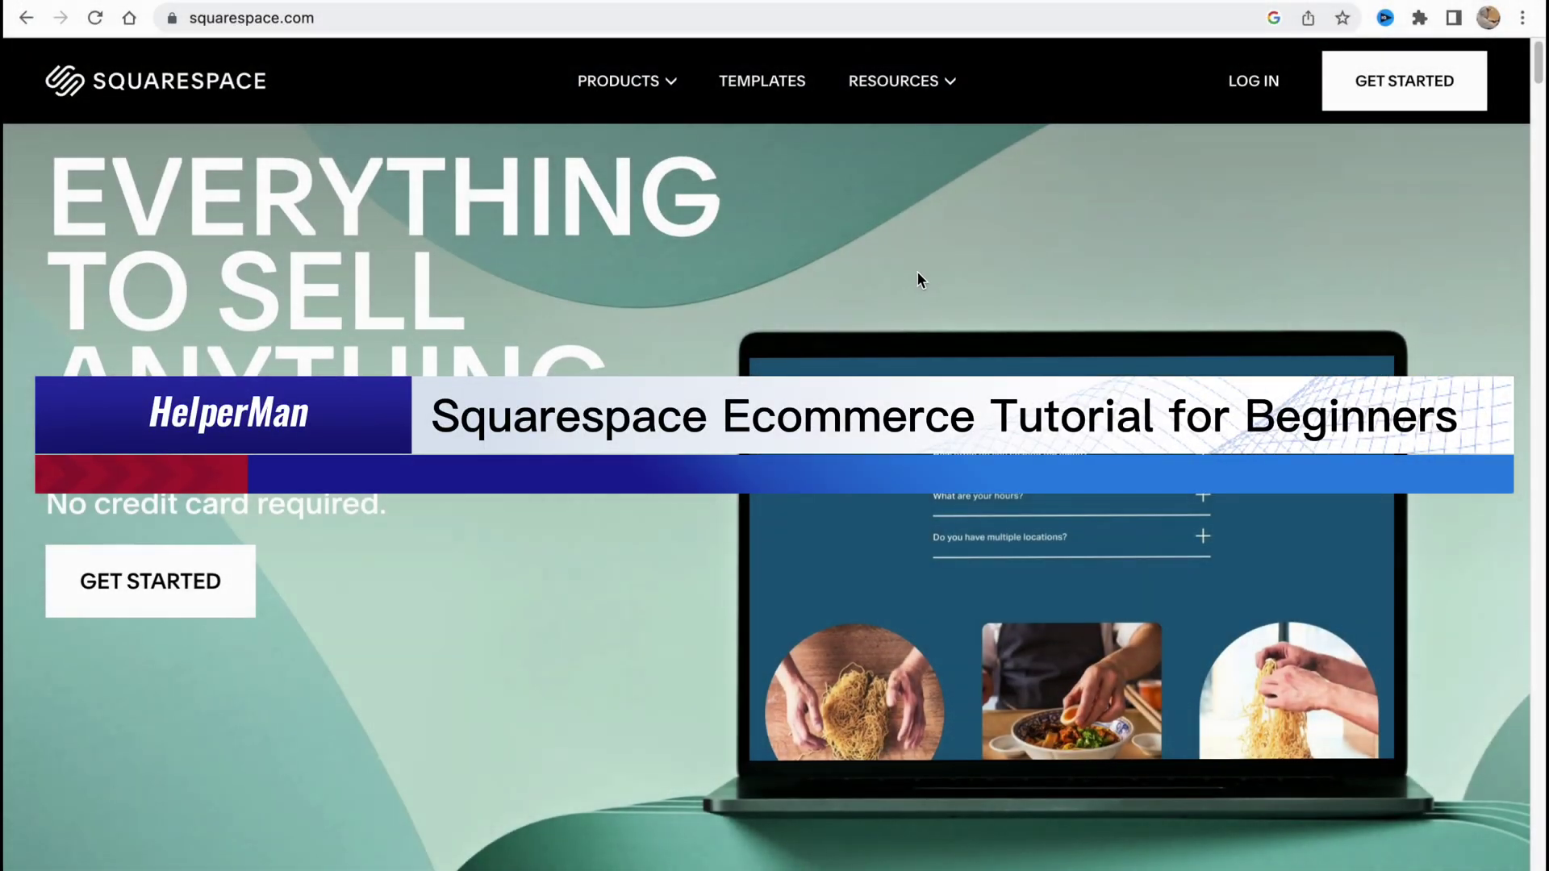
# Sign in through Google, view the account's Domains page, then return to the Dashboard.
pyautogui.scroll(-1, 917, 273)
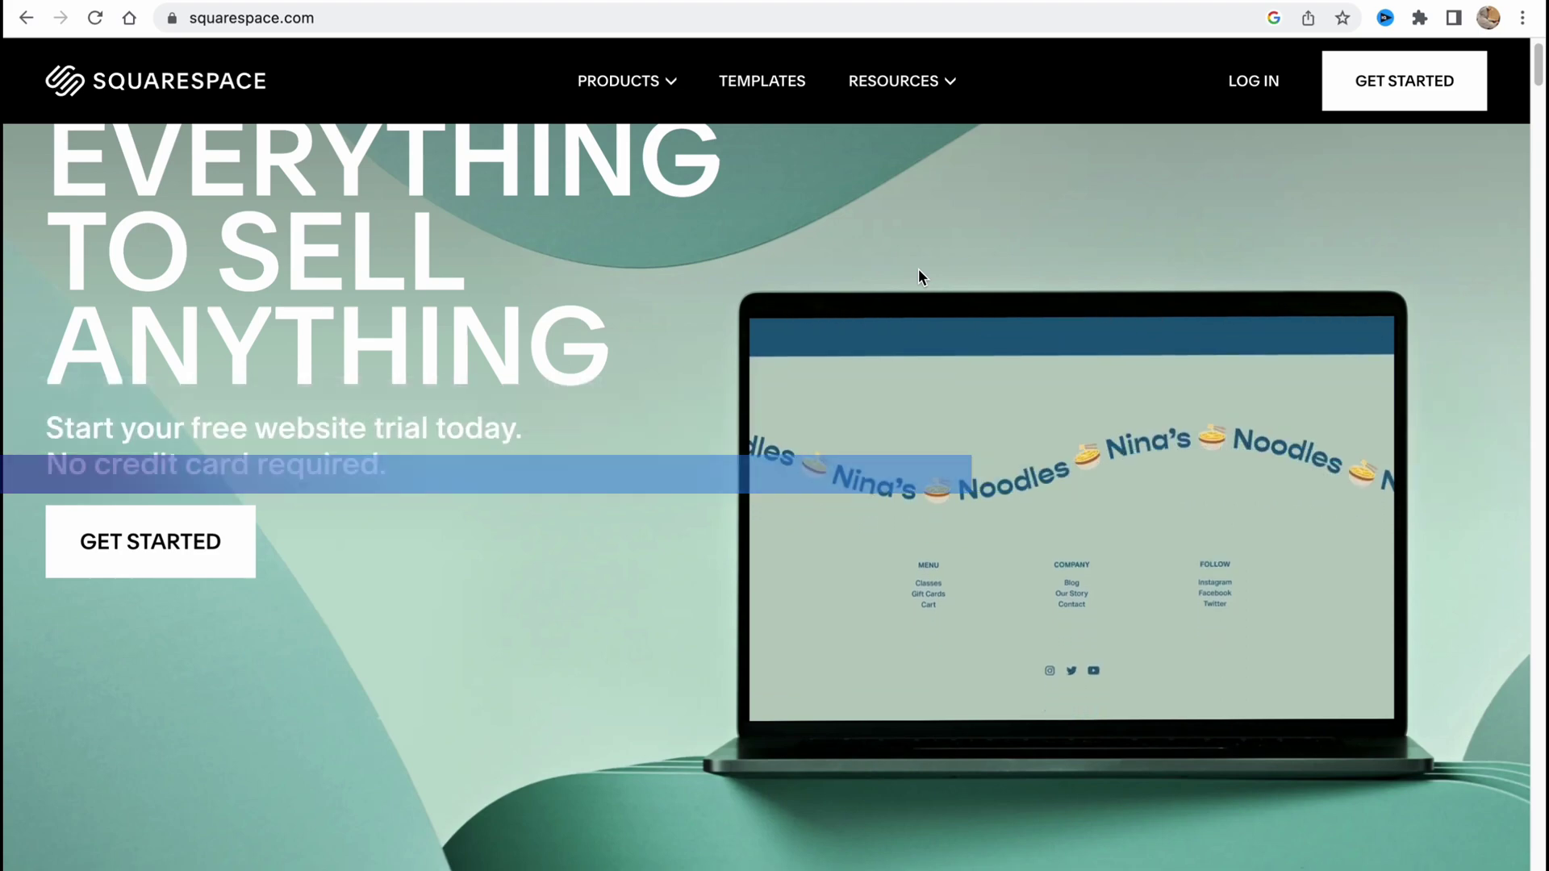
pyautogui.scroll(1, 920, 267)
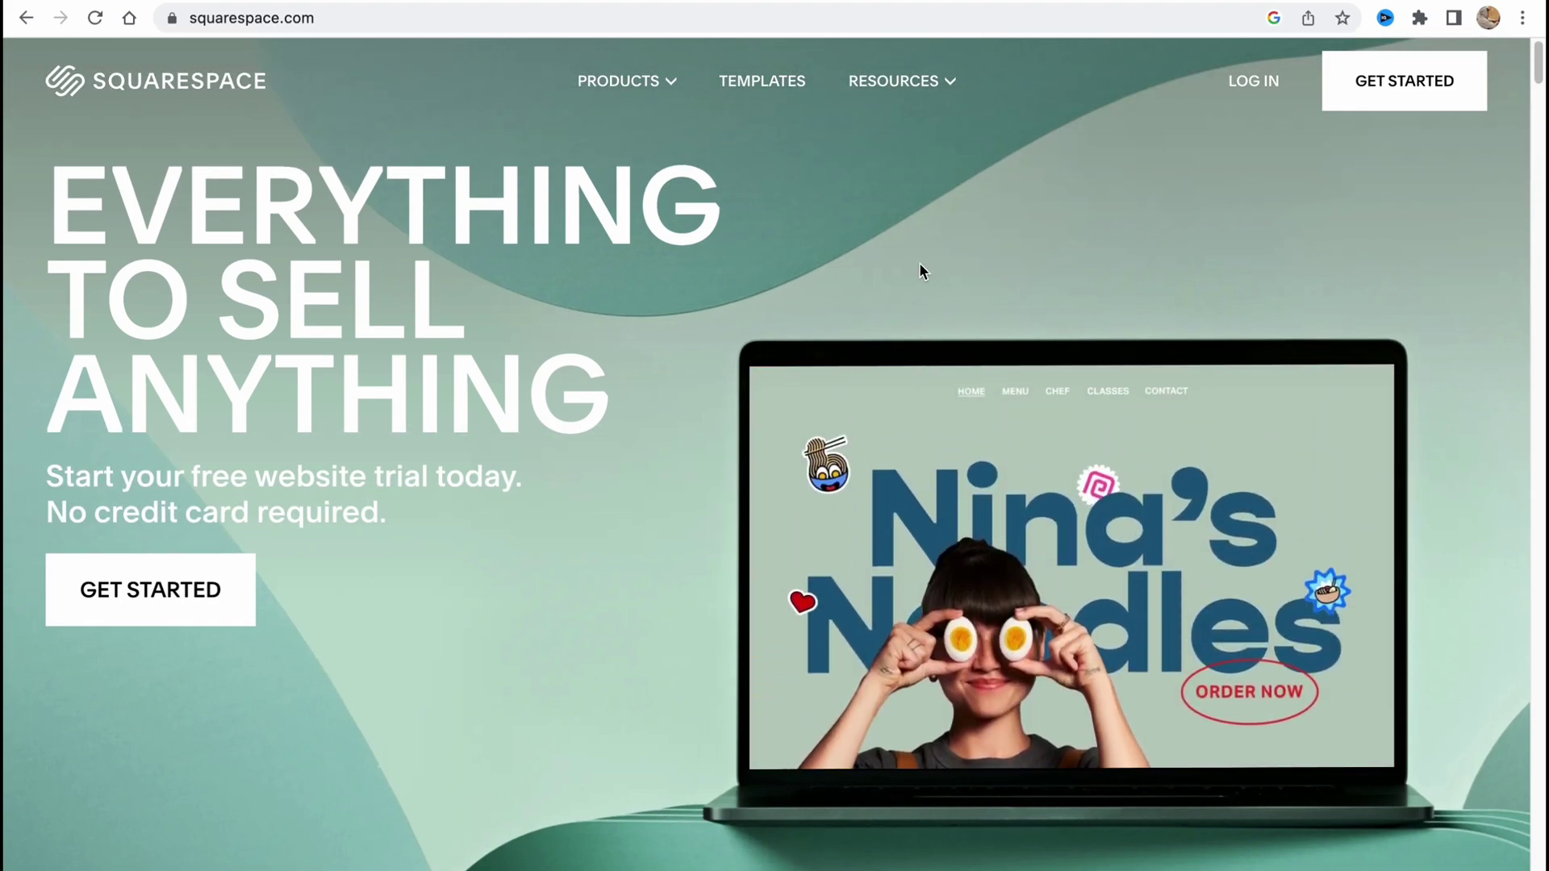
pyautogui.scroll(-4, 919, 264)
pyautogui.scroll(4, 920, 264)
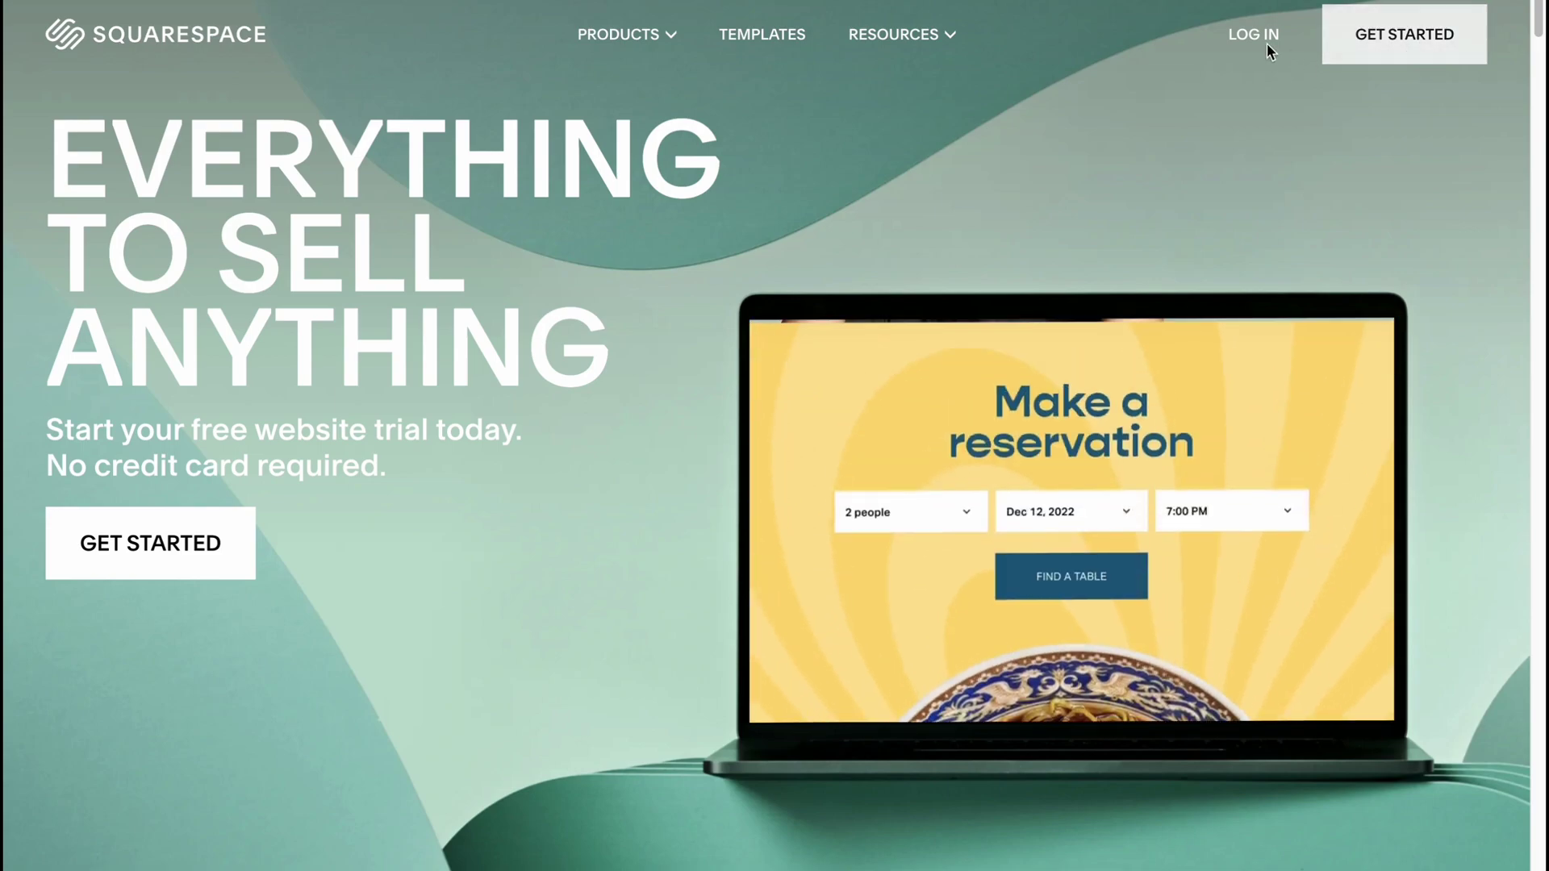
pyautogui.click(1255, 35)
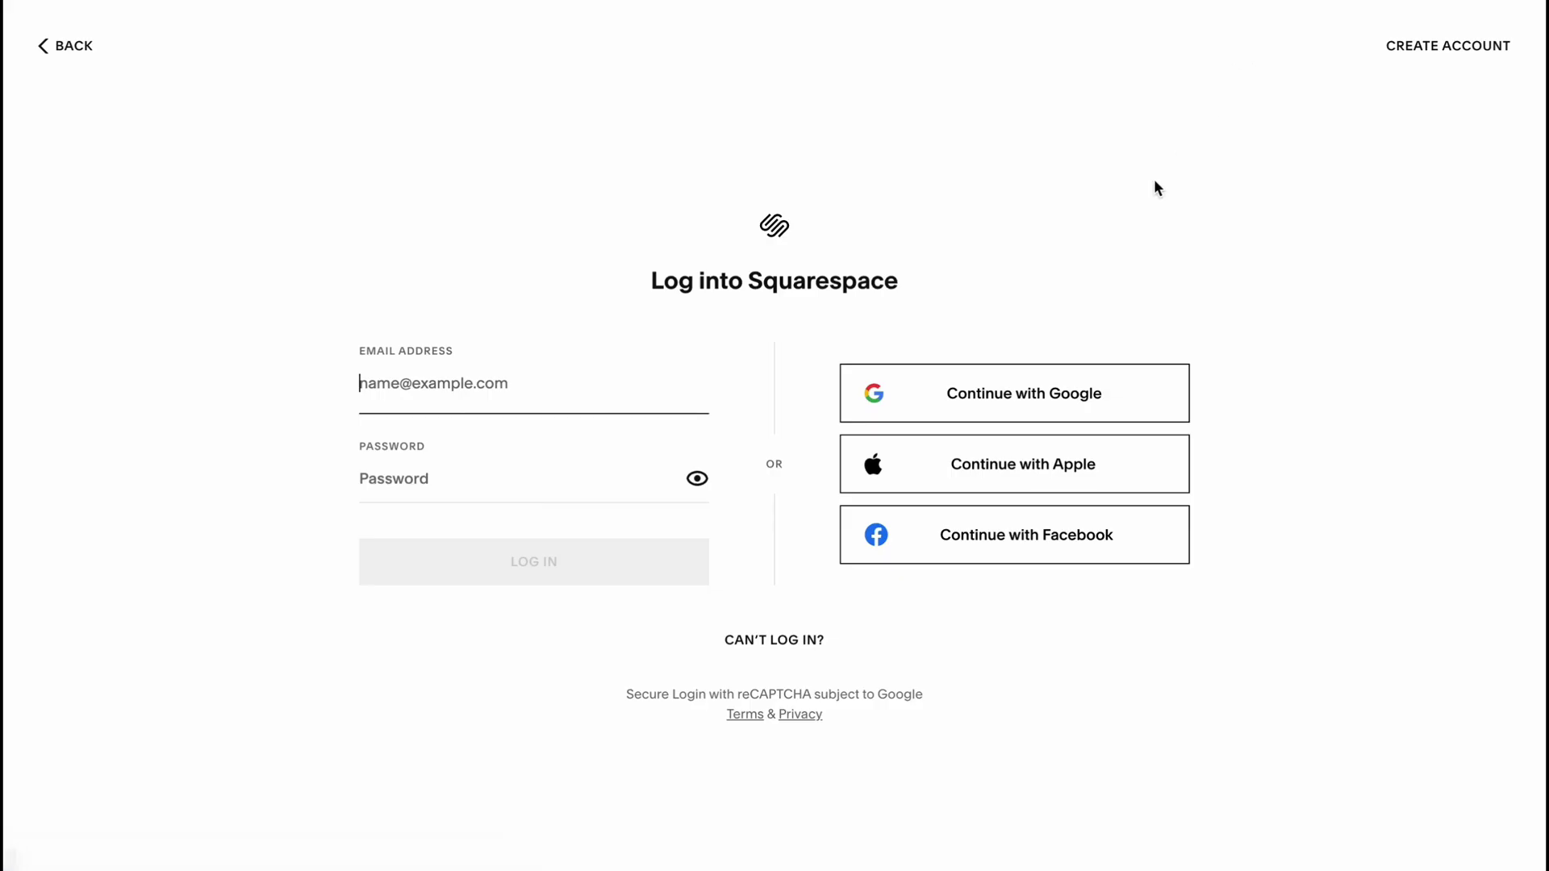
pyautogui.click(1031, 395)
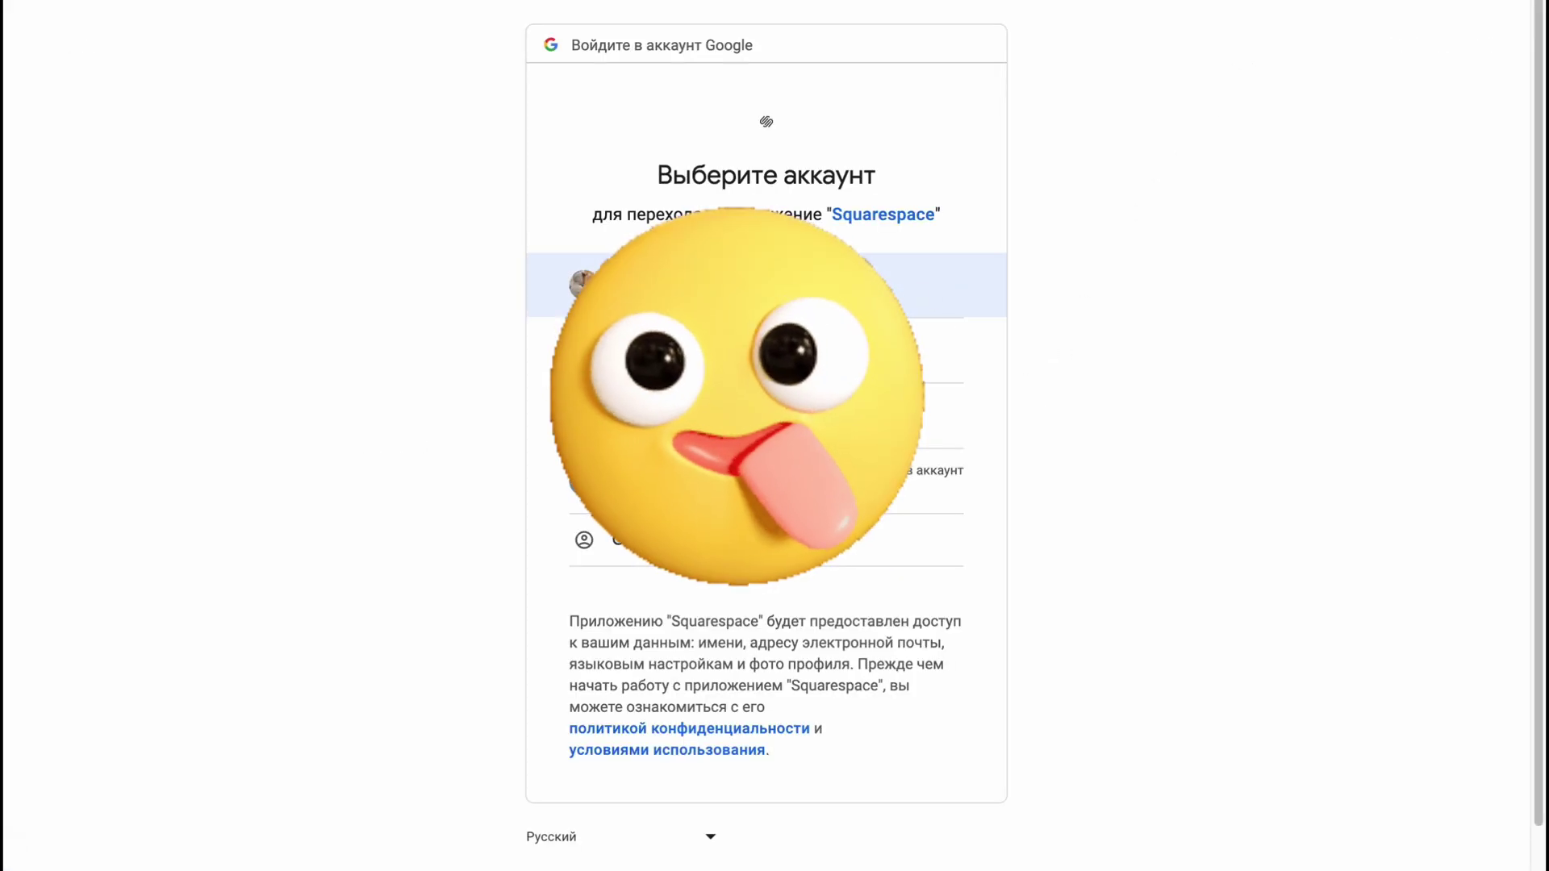
pyautogui.click(727, 415)
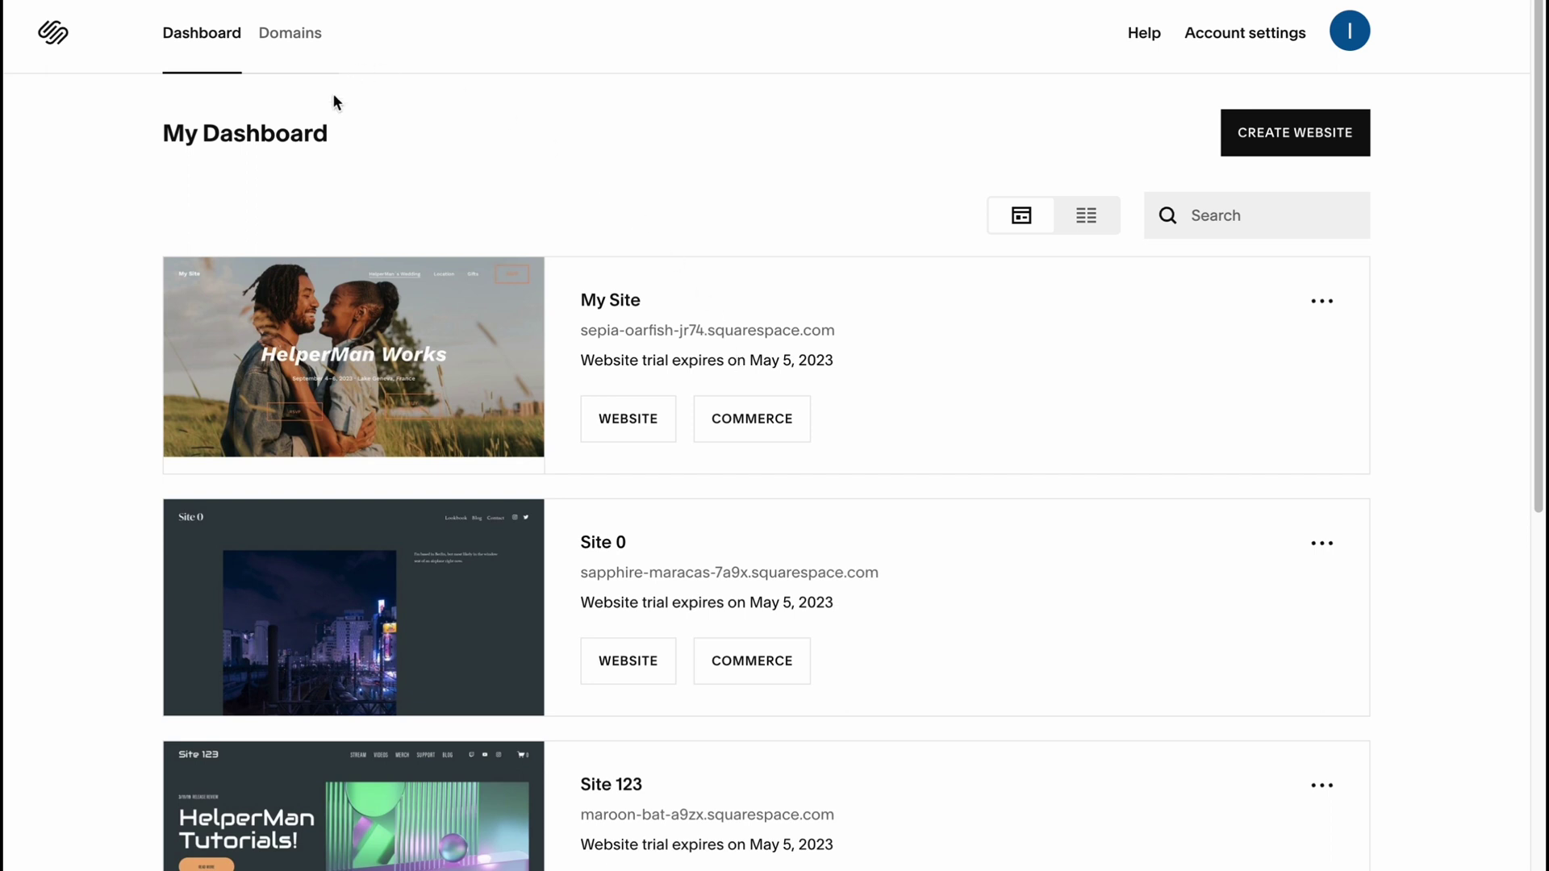
pyautogui.click(288, 34)
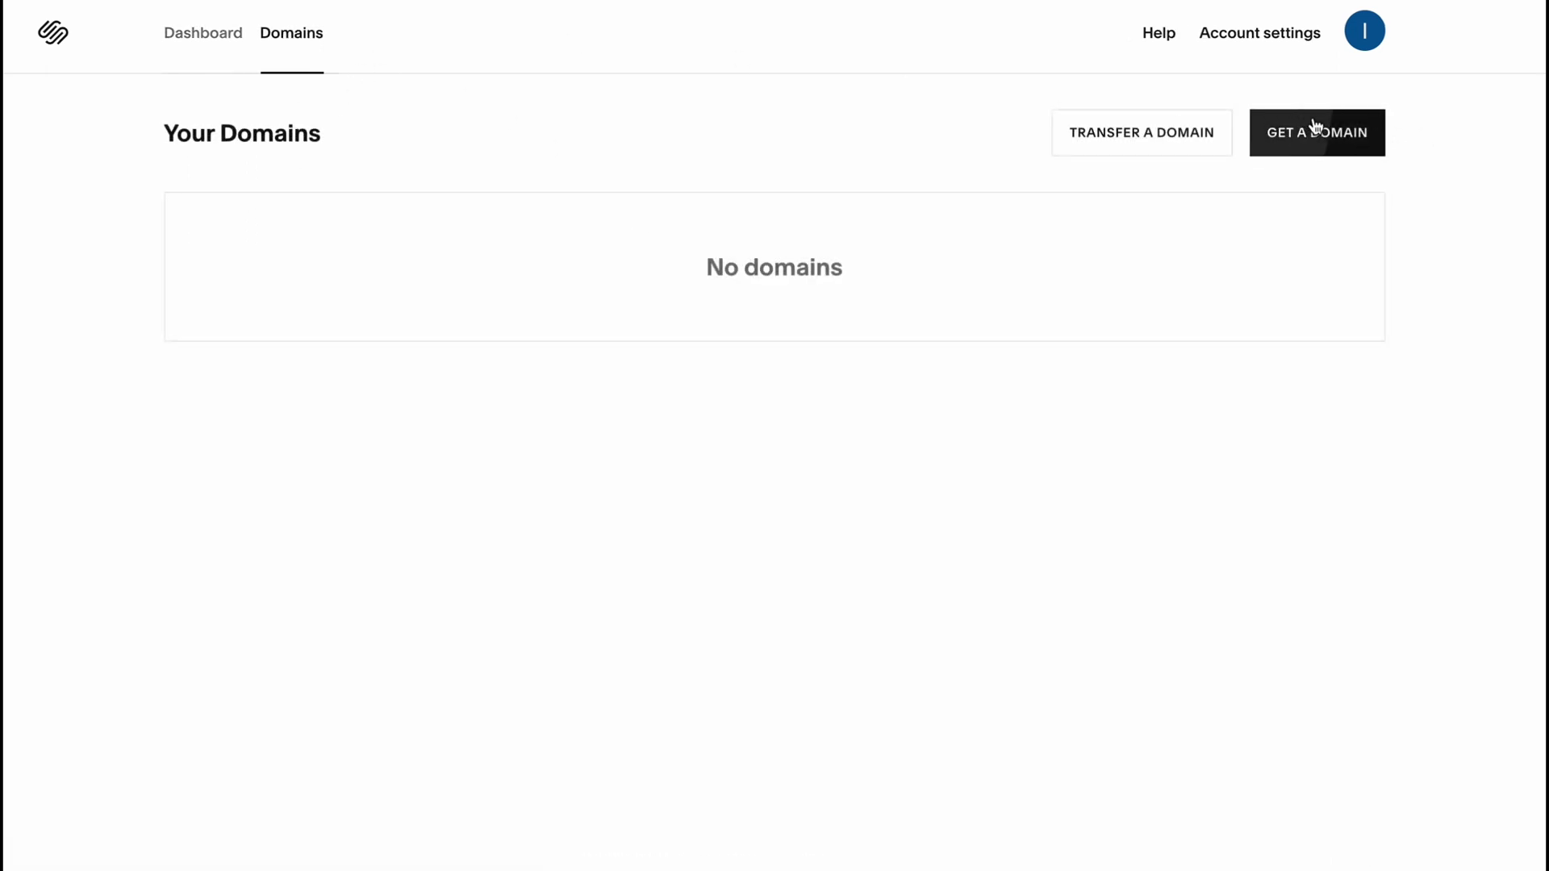
pyautogui.click(199, 39)
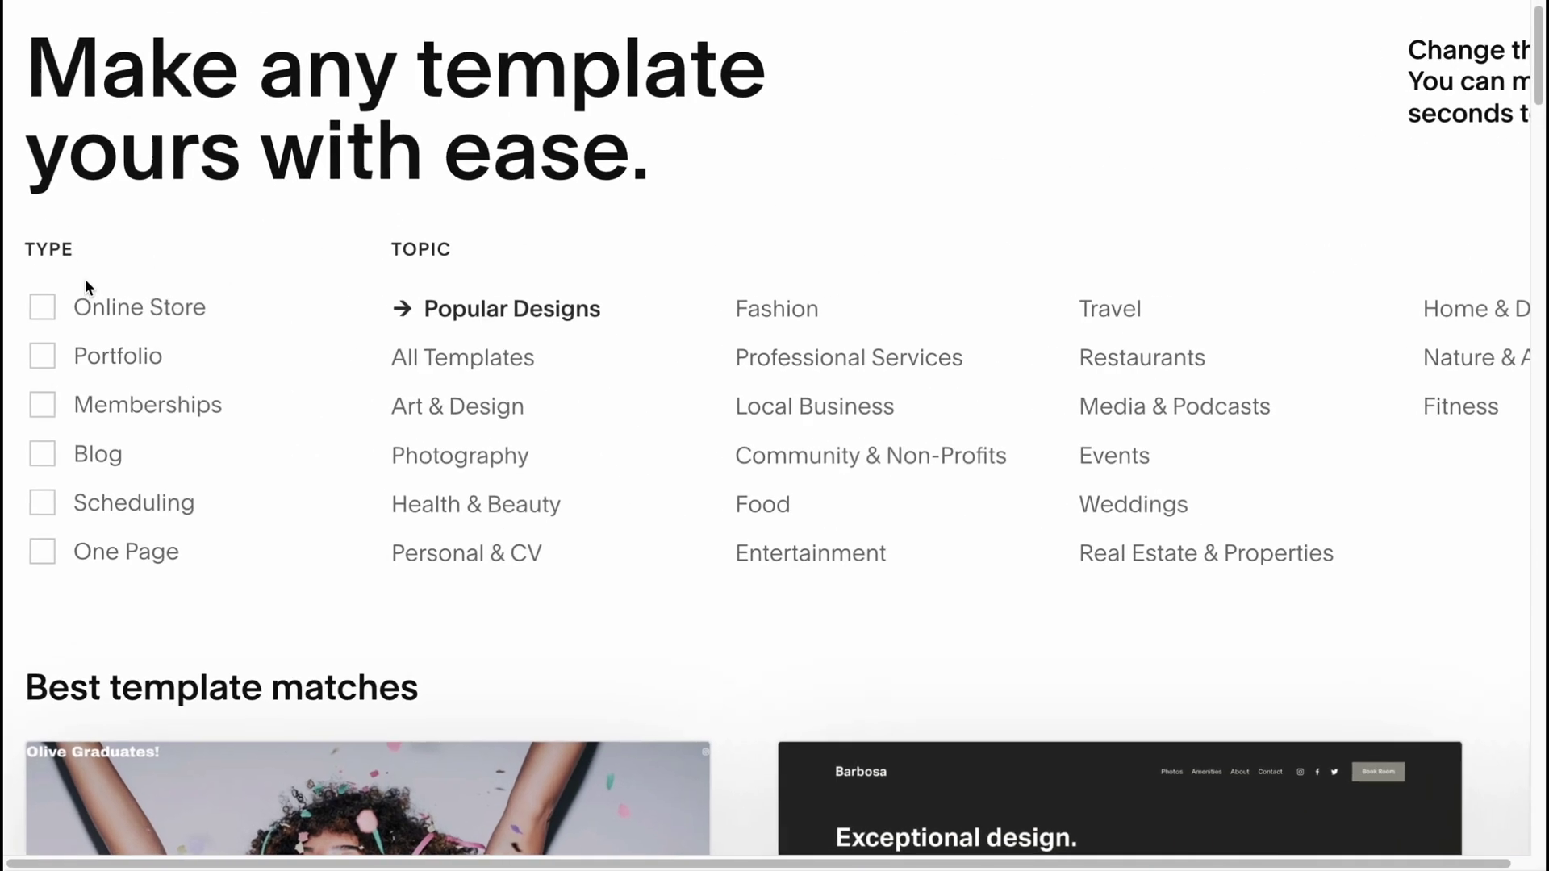
# Filter templates to Online Store and browse the store designs down to the Crosby card.
pyautogui.click(89, 305)
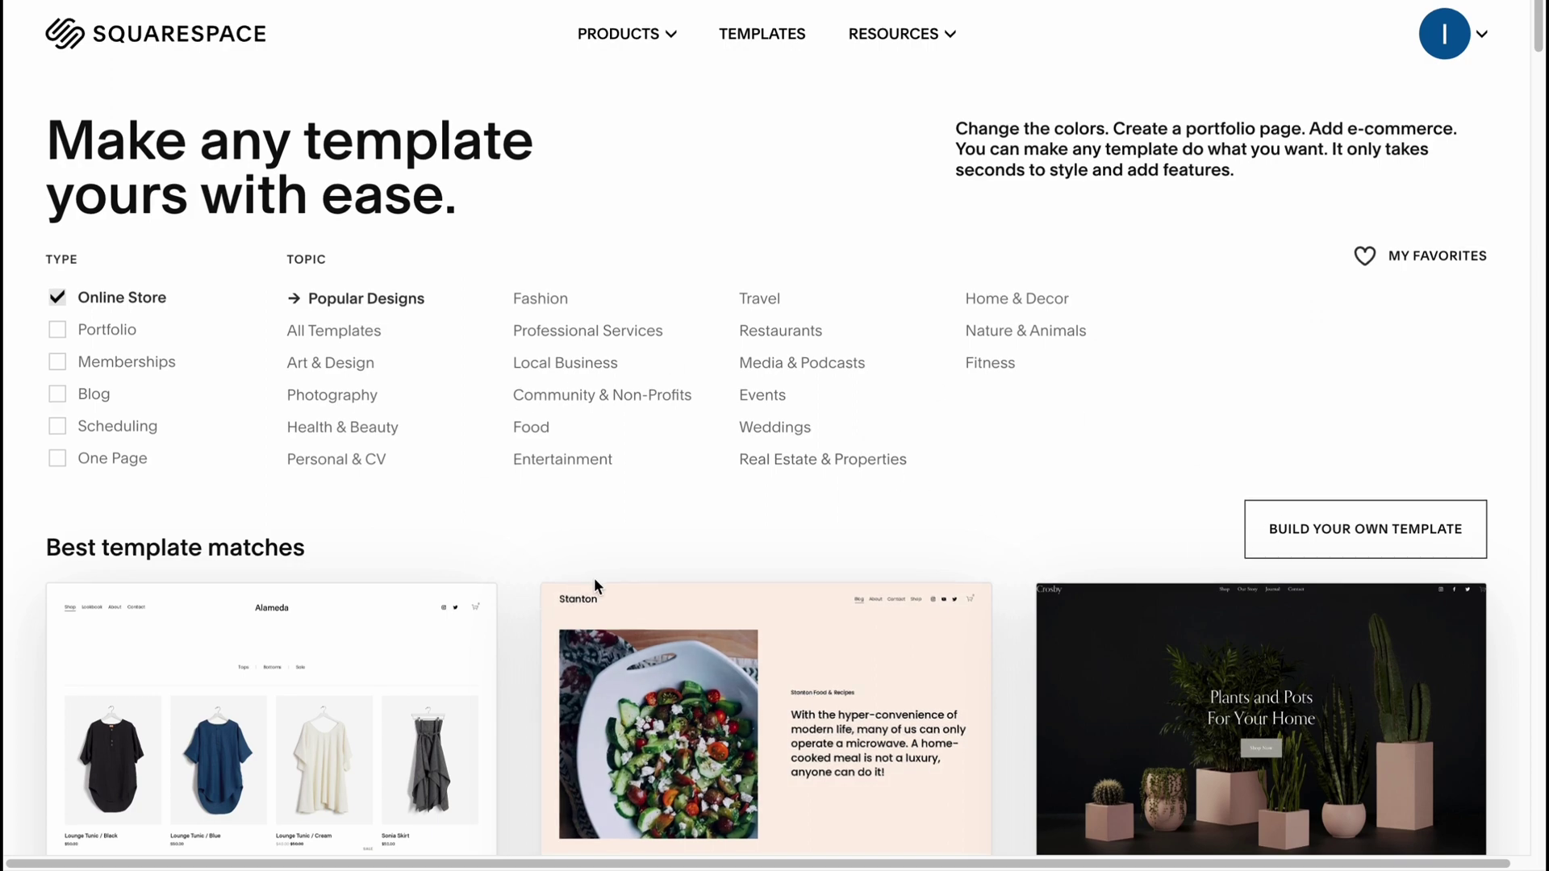
pyautogui.scroll(-4, 593, 564)
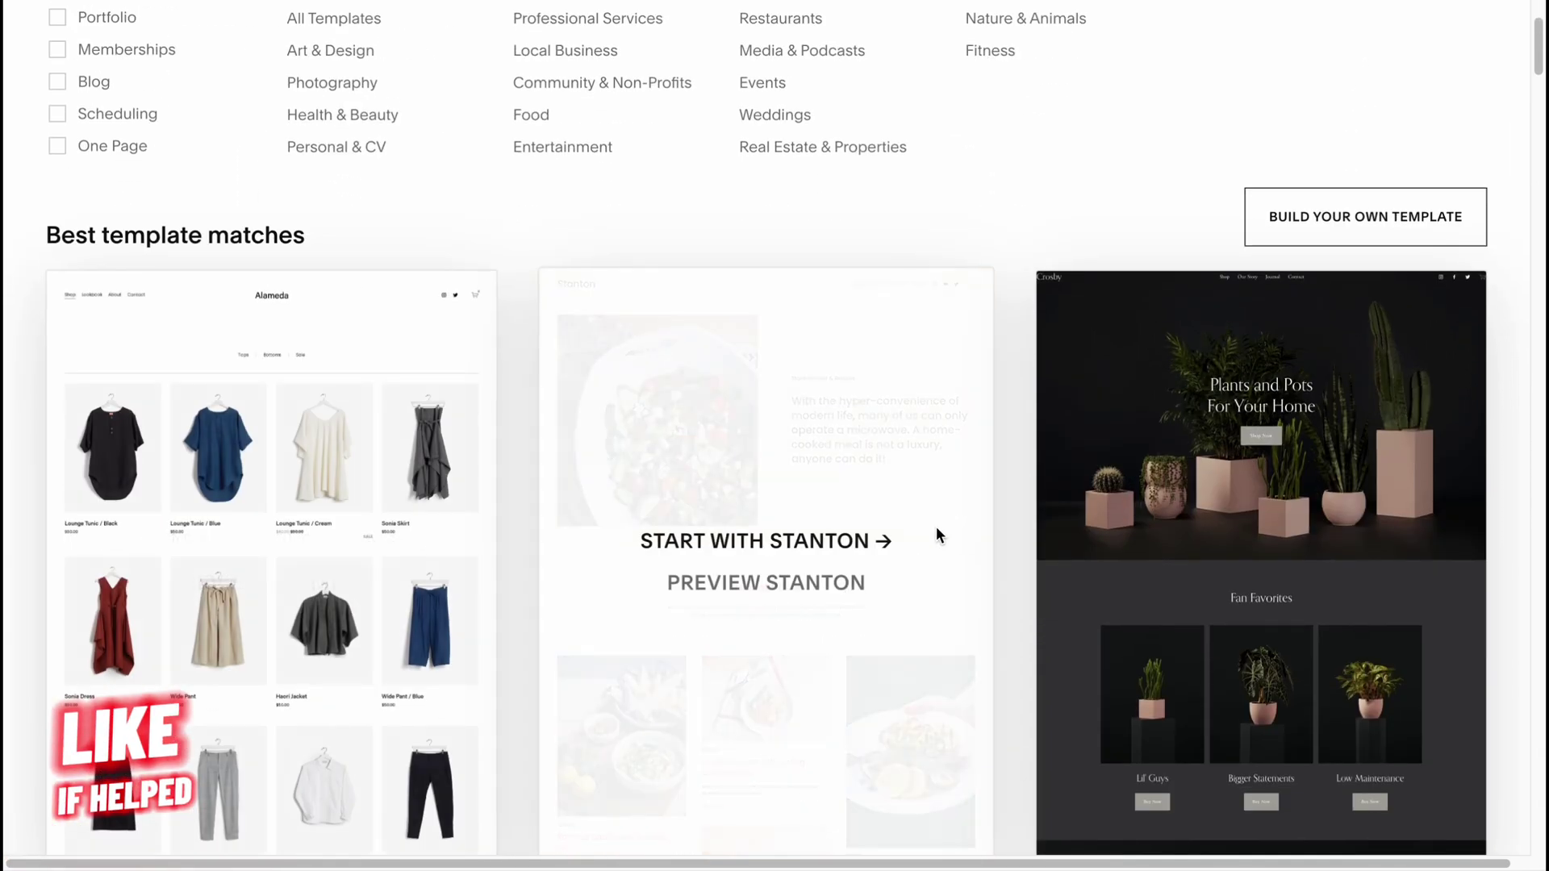
pyautogui.scroll(-2, 750, 520)
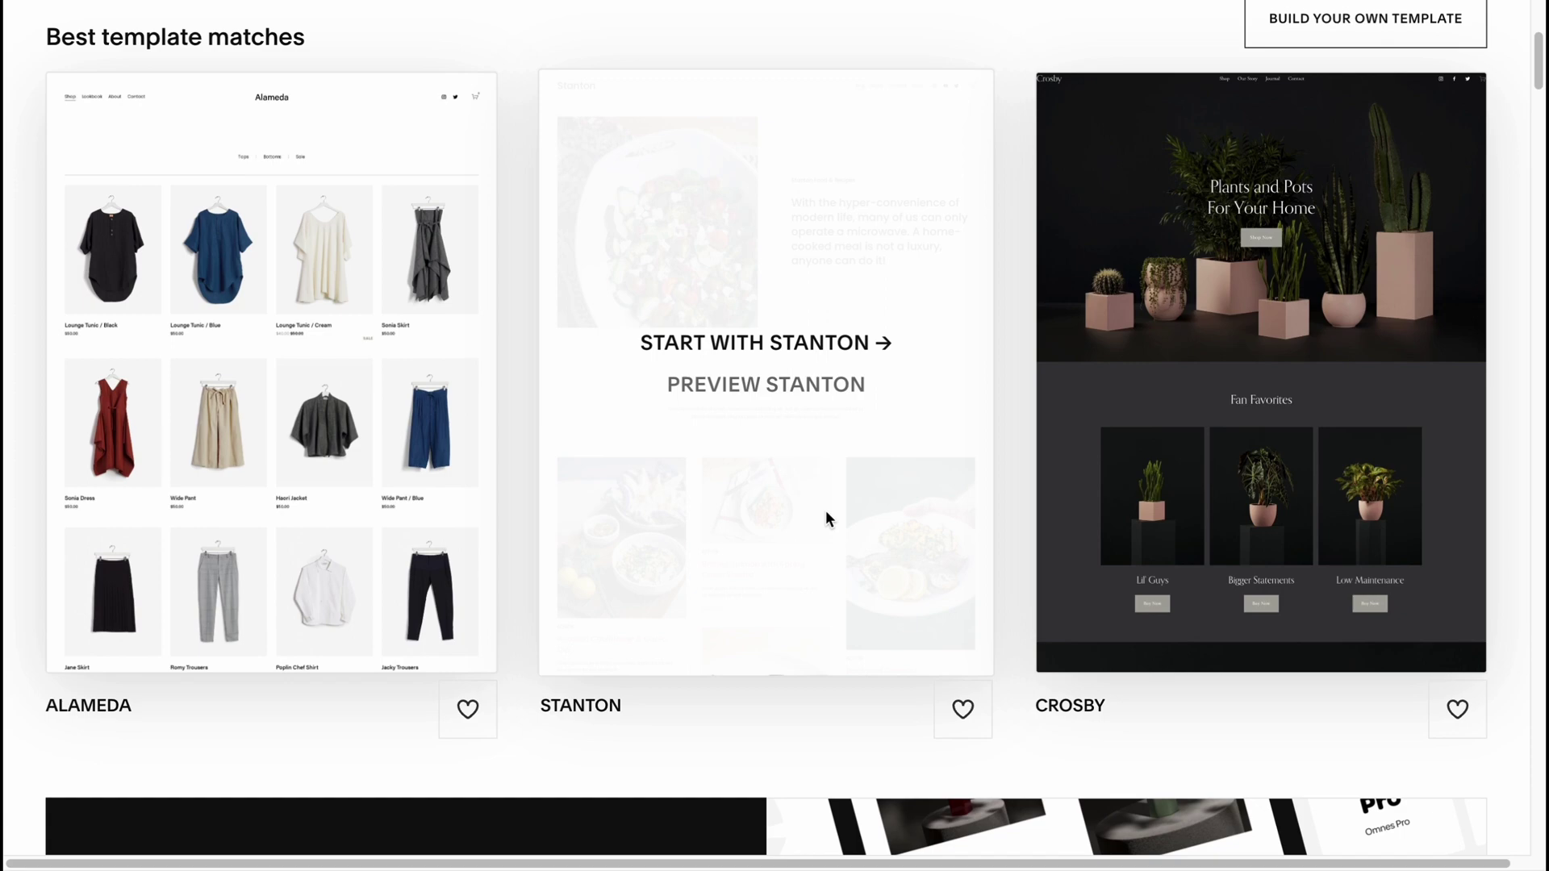
pyautogui.scroll(-3, 823, 520)
pyautogui.scroll(-8, 936, 501)
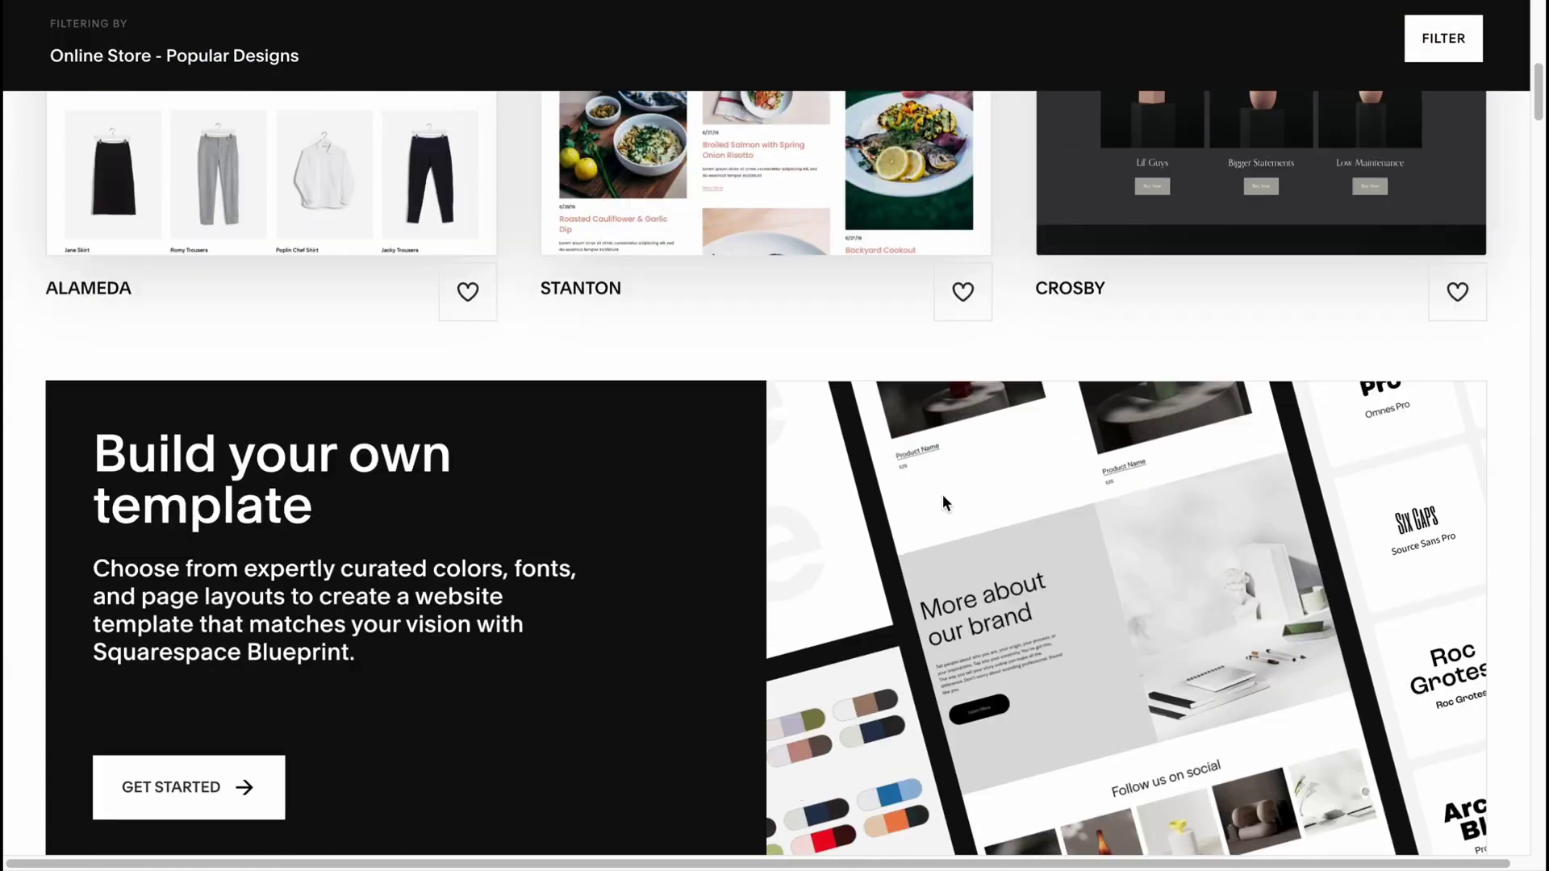
pyautogui.scroll(15, 936, 519)
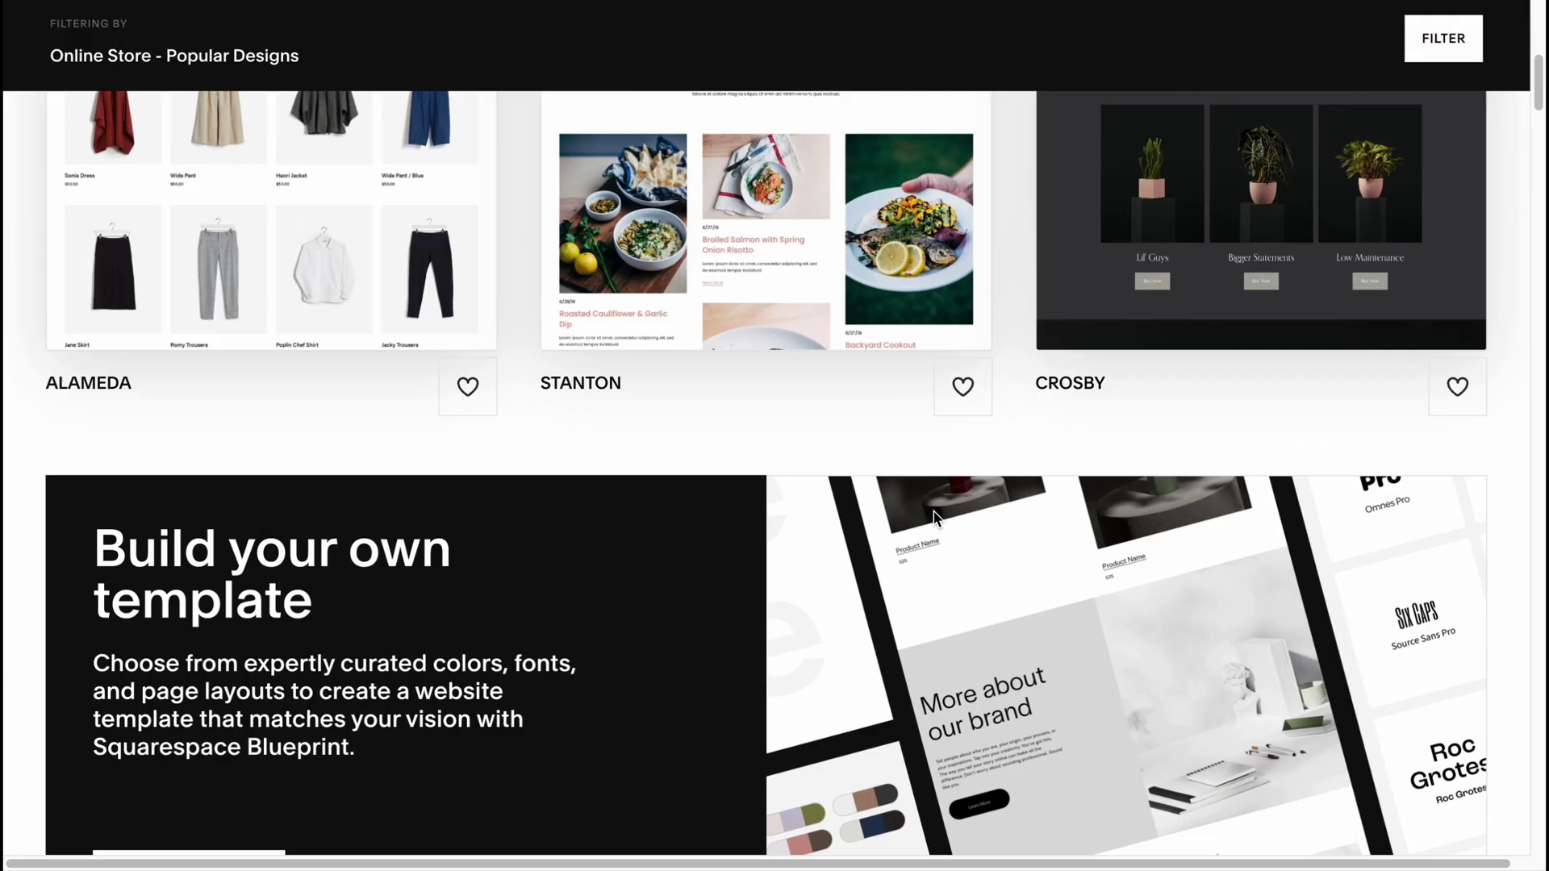
pyautogui.scroll(-15, 936, 508)
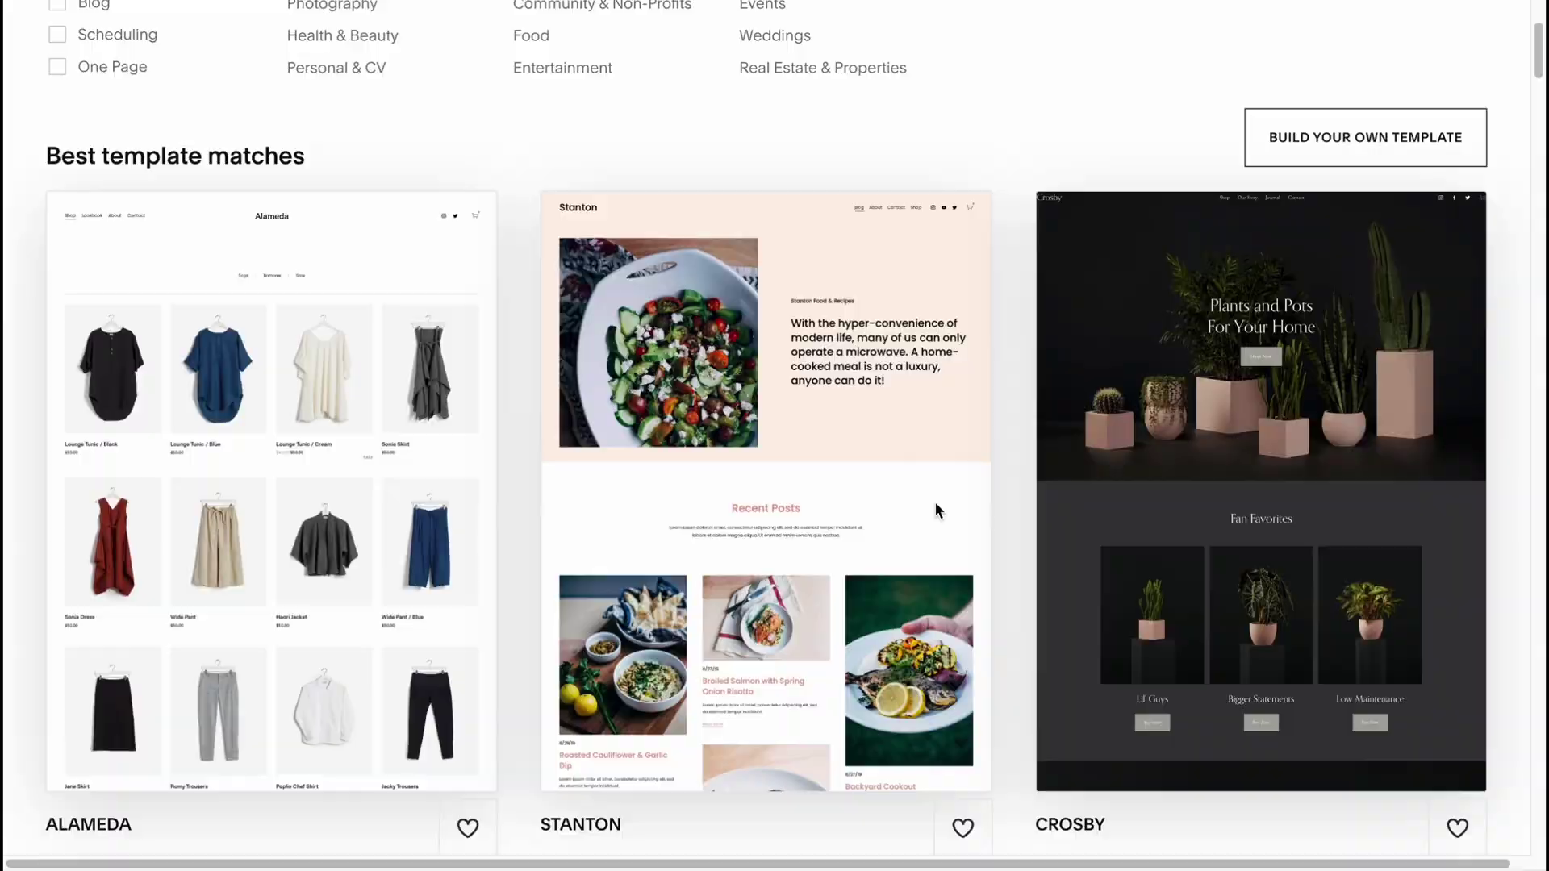
pyautogui.scroll(-12, 930, 500)
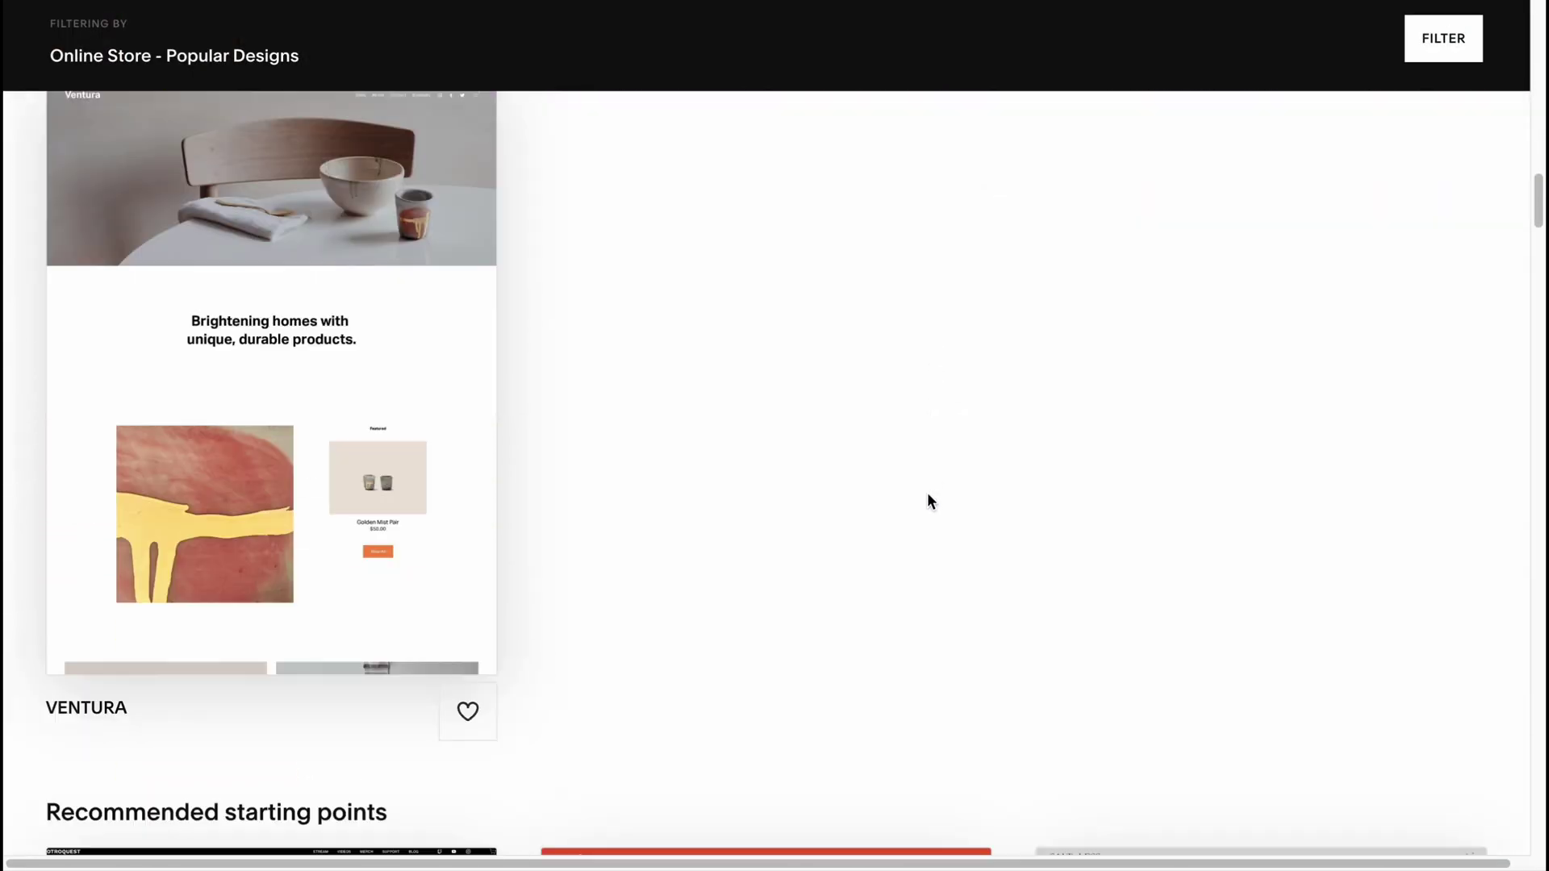
pyautogui.scroll(7, 929, 492)
pyautogui.scroll(20, 929, 493)
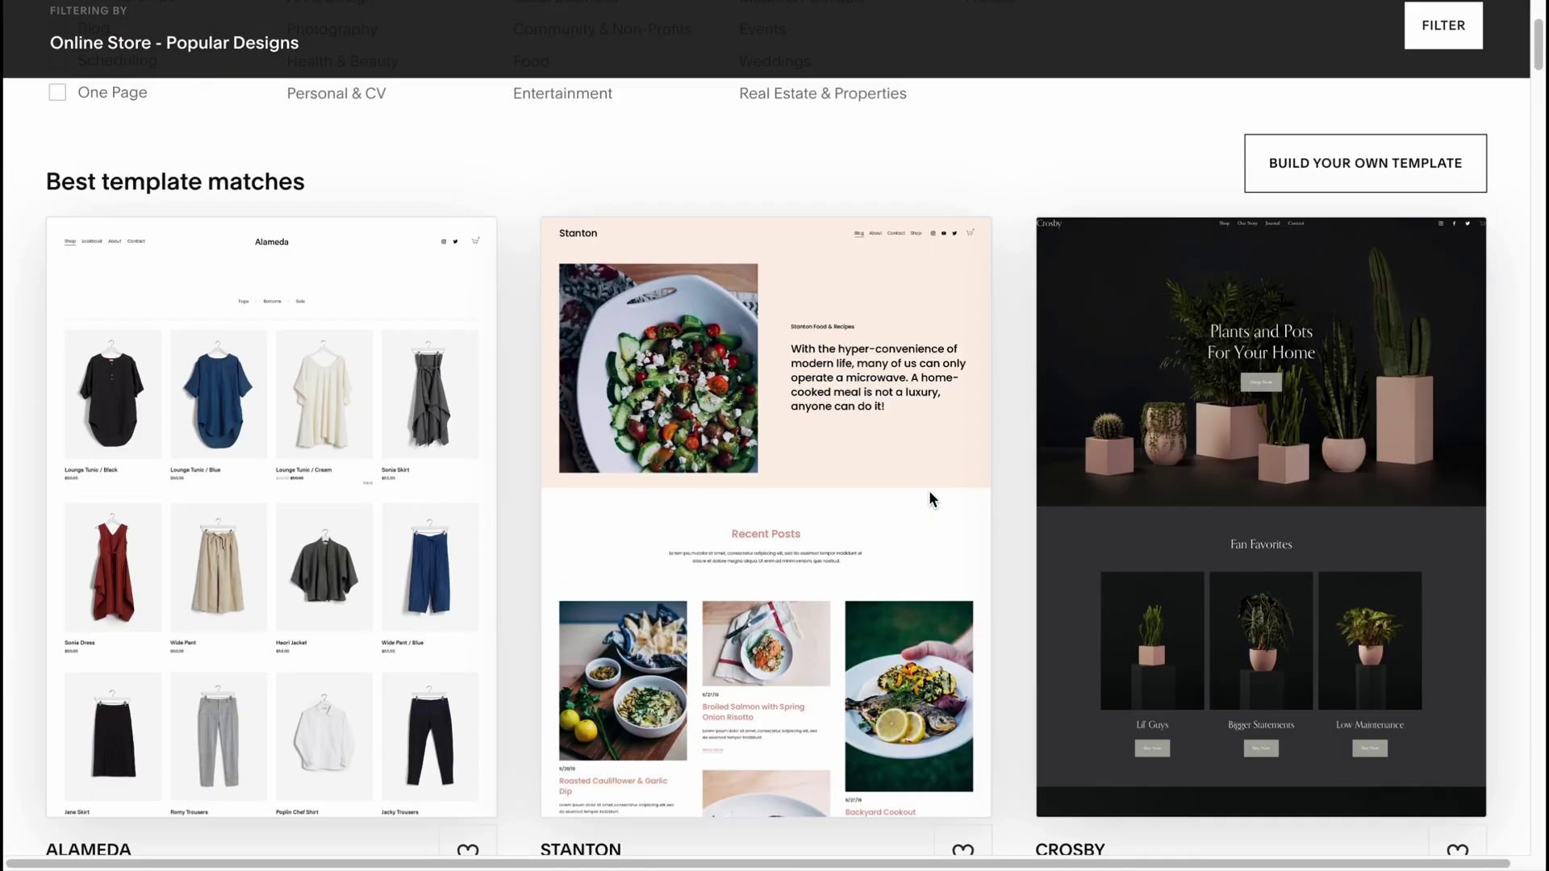
pyautogui.scroll(-4, 929, 489)
pyautogui.moveTo(1188, 448)
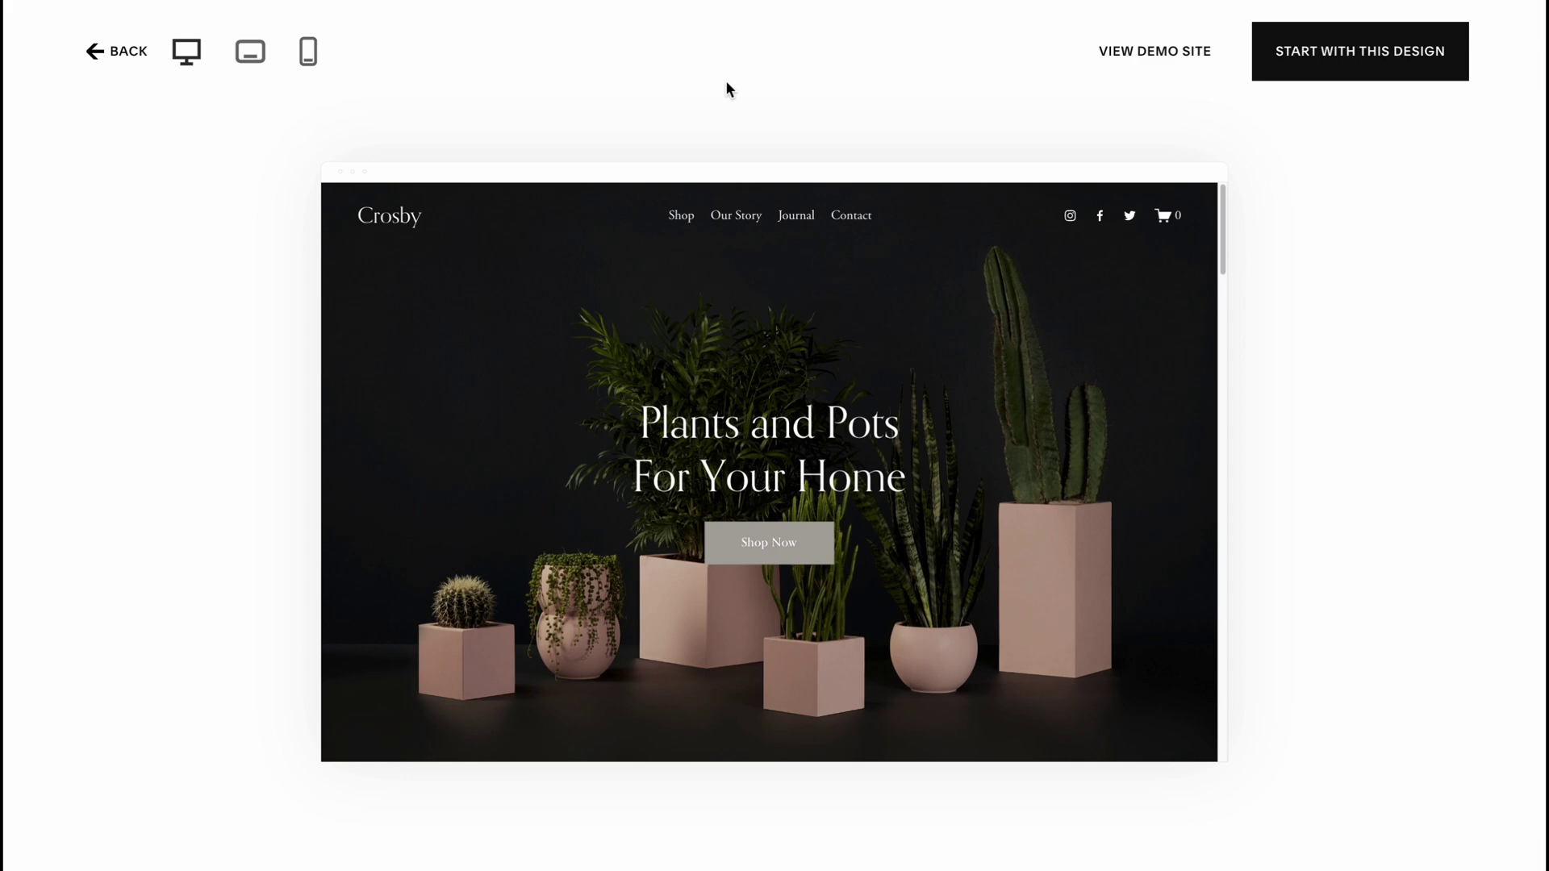
# Preview the Crosby template on tablet and phone, then switch back to desktop view.
pyautogui.click(250, 53)
pyautogui.click(309, 54)
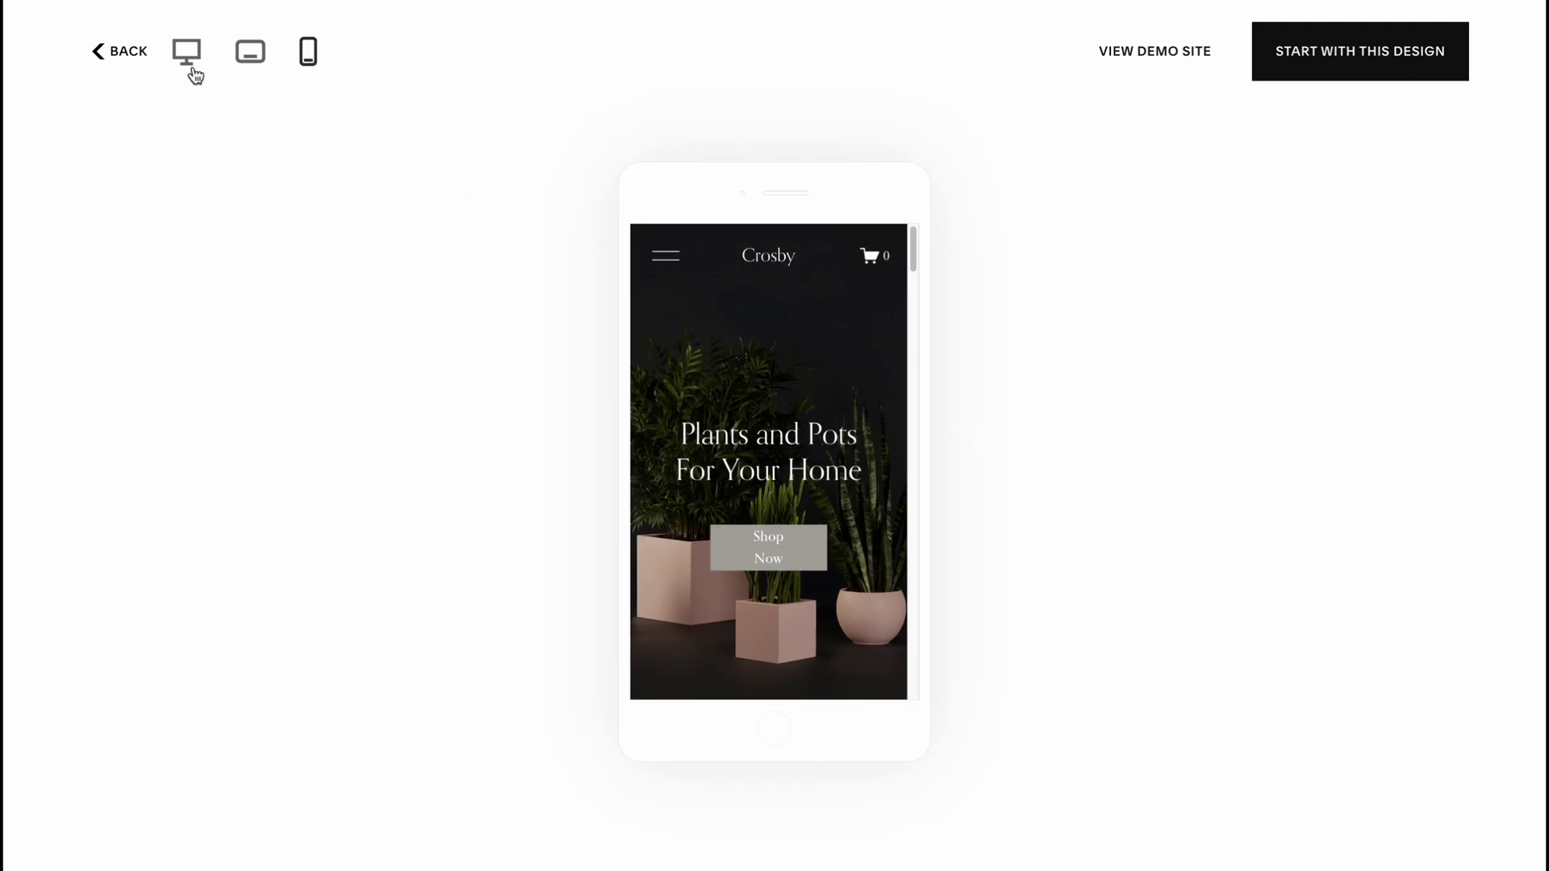
pyautogui.click(191, 64)
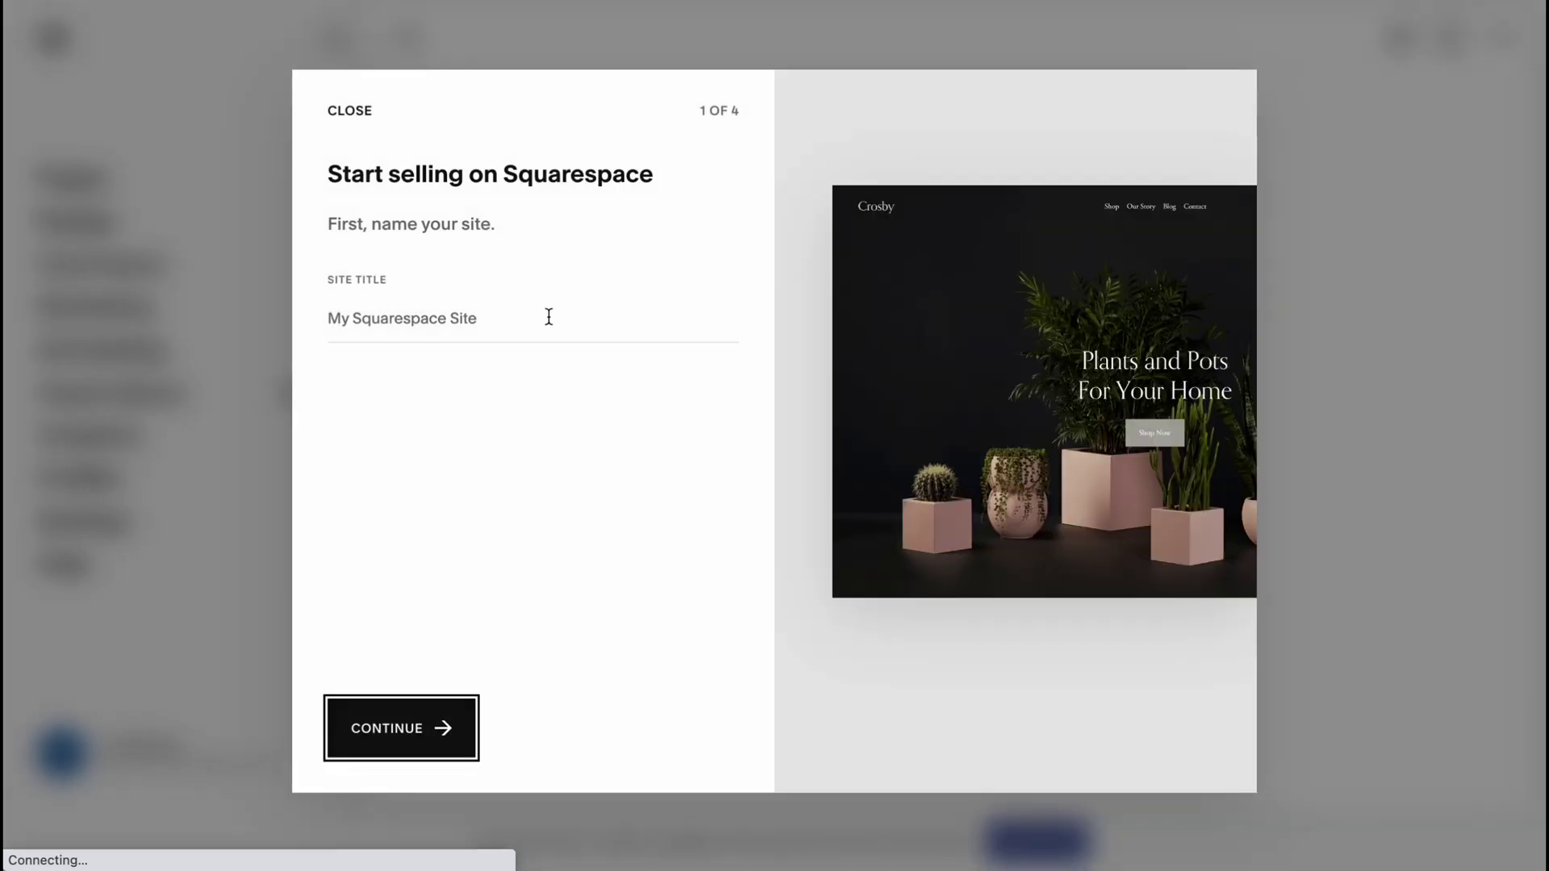
# Enter 'Online Store' as the site title and step through onboarding to Get Started.
pyautogui.click(540, 319)
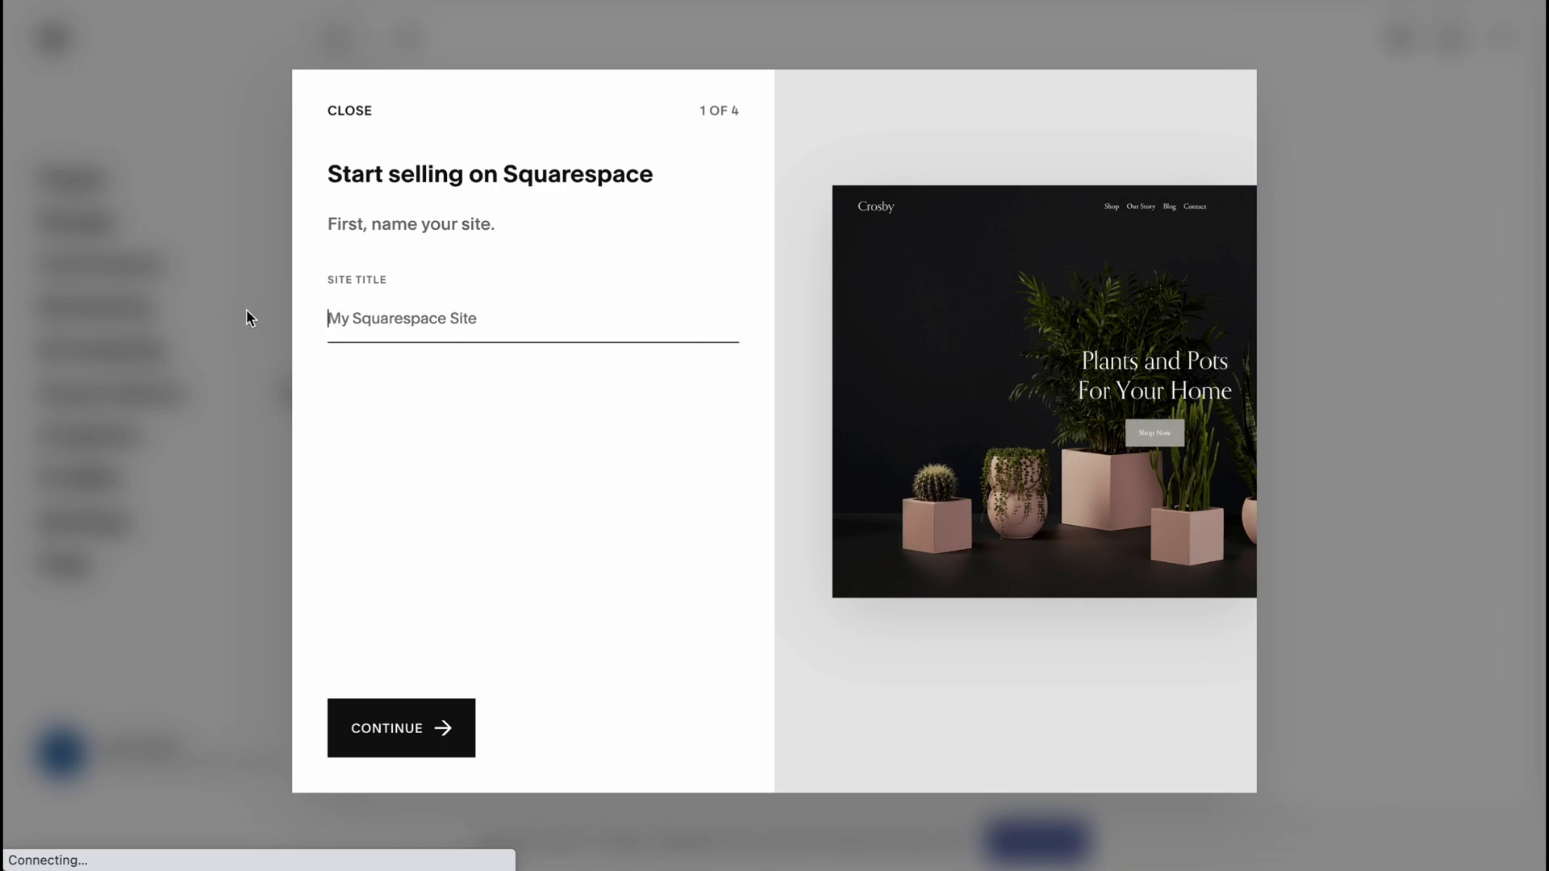
pyautogui.write('ore')
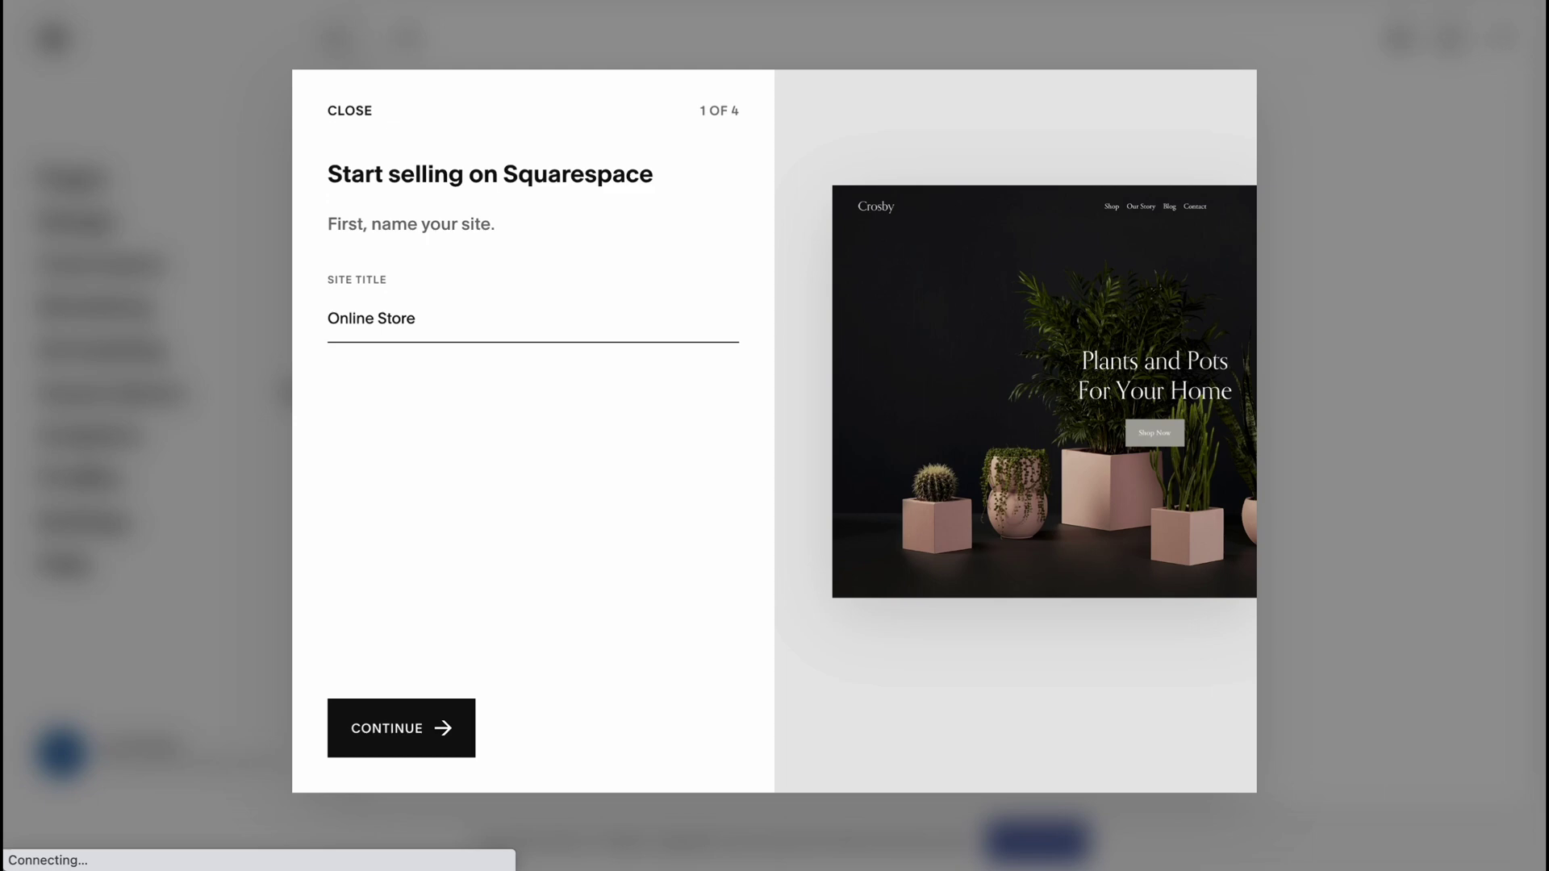
pyautogui.click(436, 739)
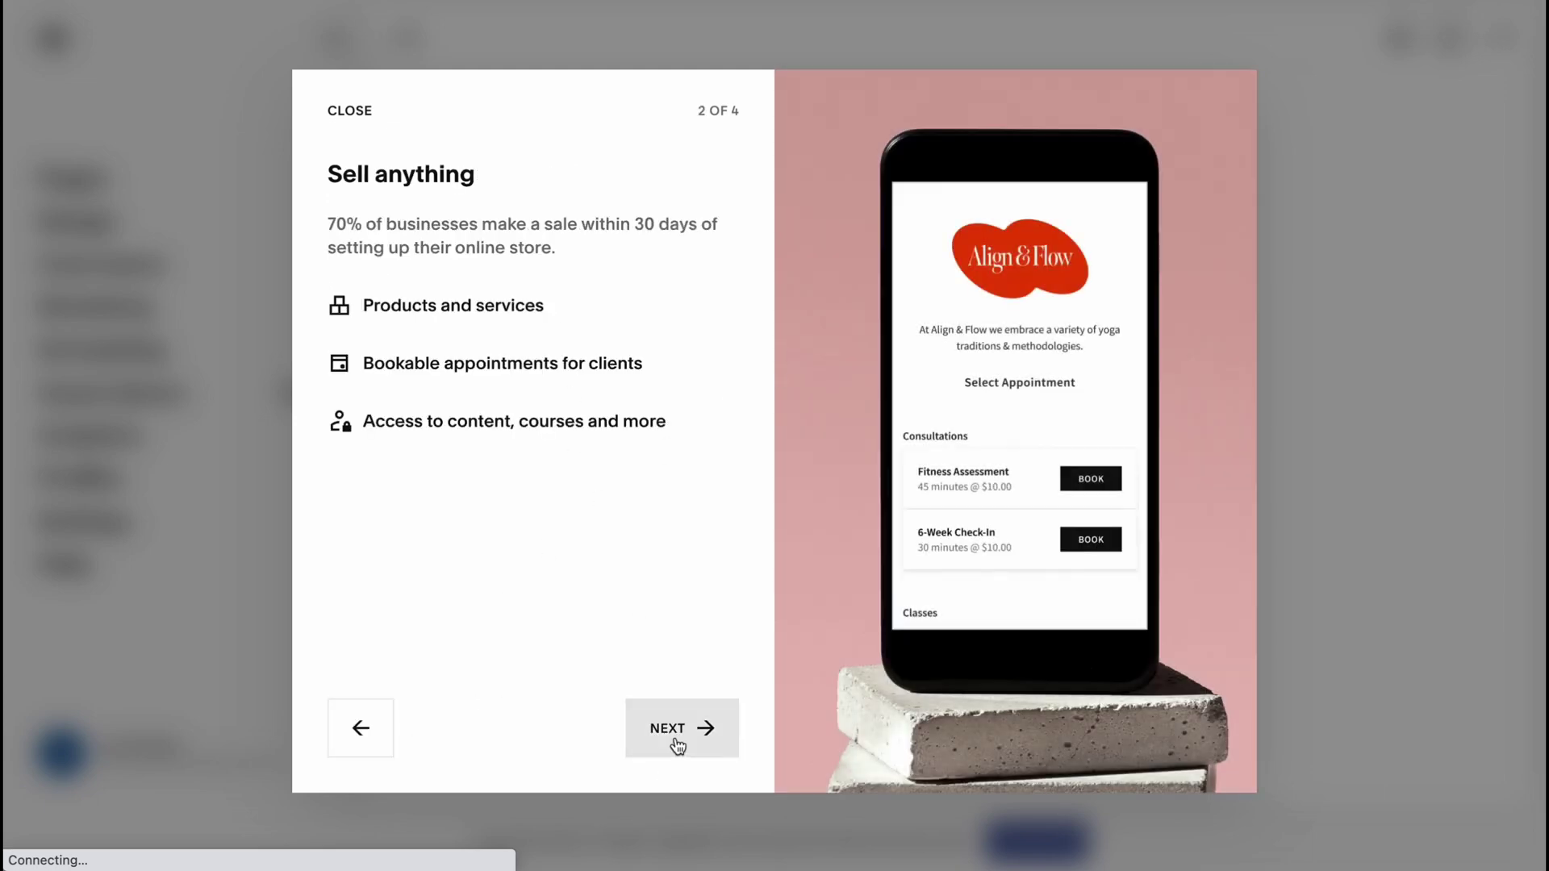
pyautogui.click(678, 744)
pyautogui.click(678, 741)
pyautogui.click(677, 738)
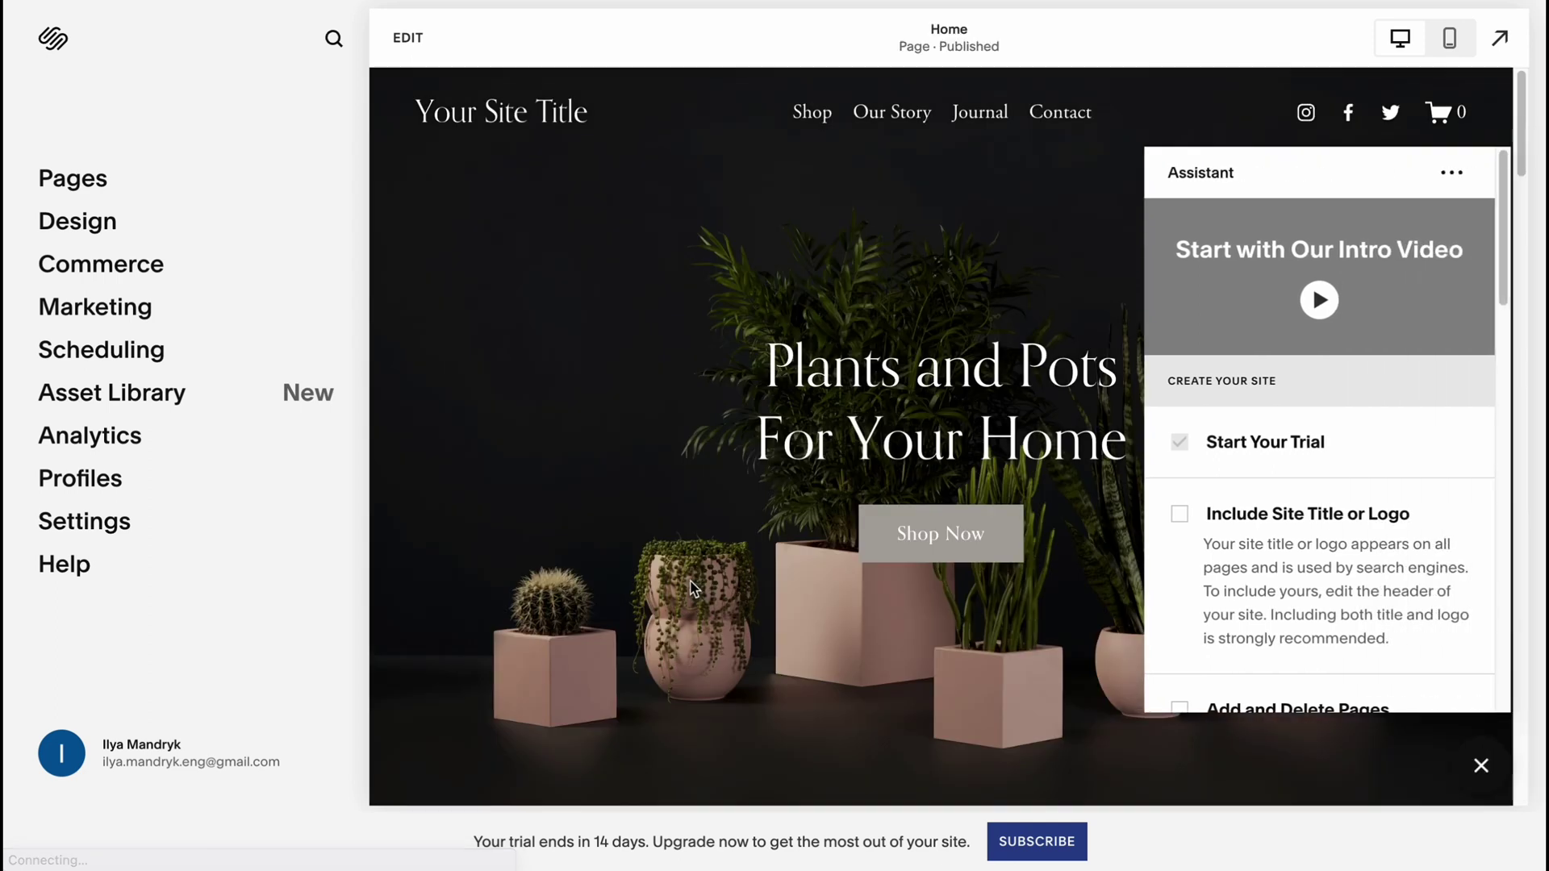
# Dismiss the setup Assistant and bring up the Design settings panel.
pyautogui.click(1483, 768)
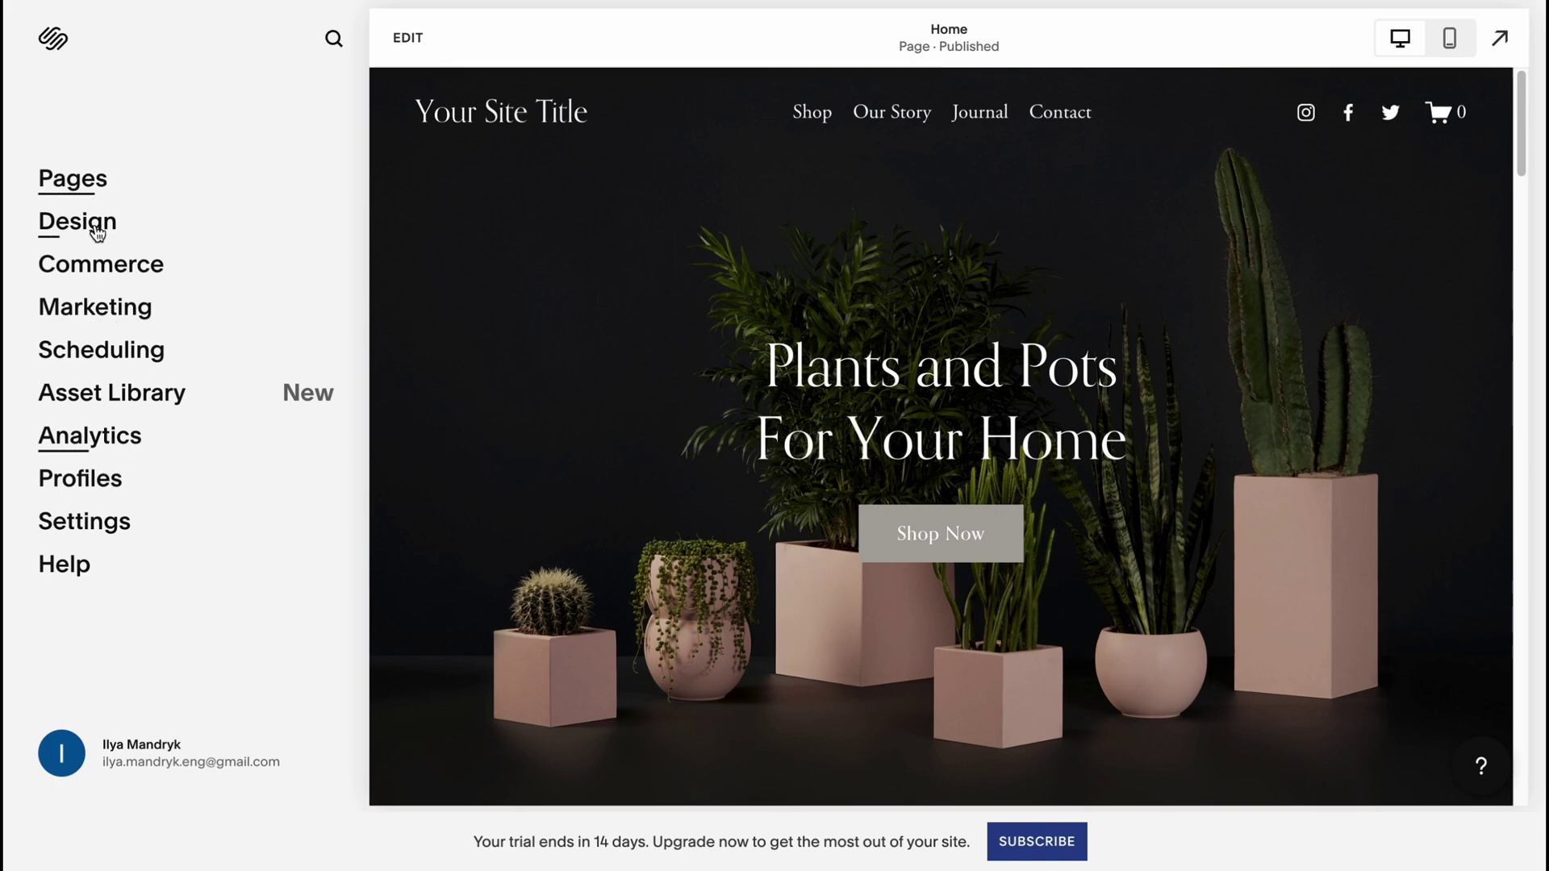
pyautogui.click(97, 224)
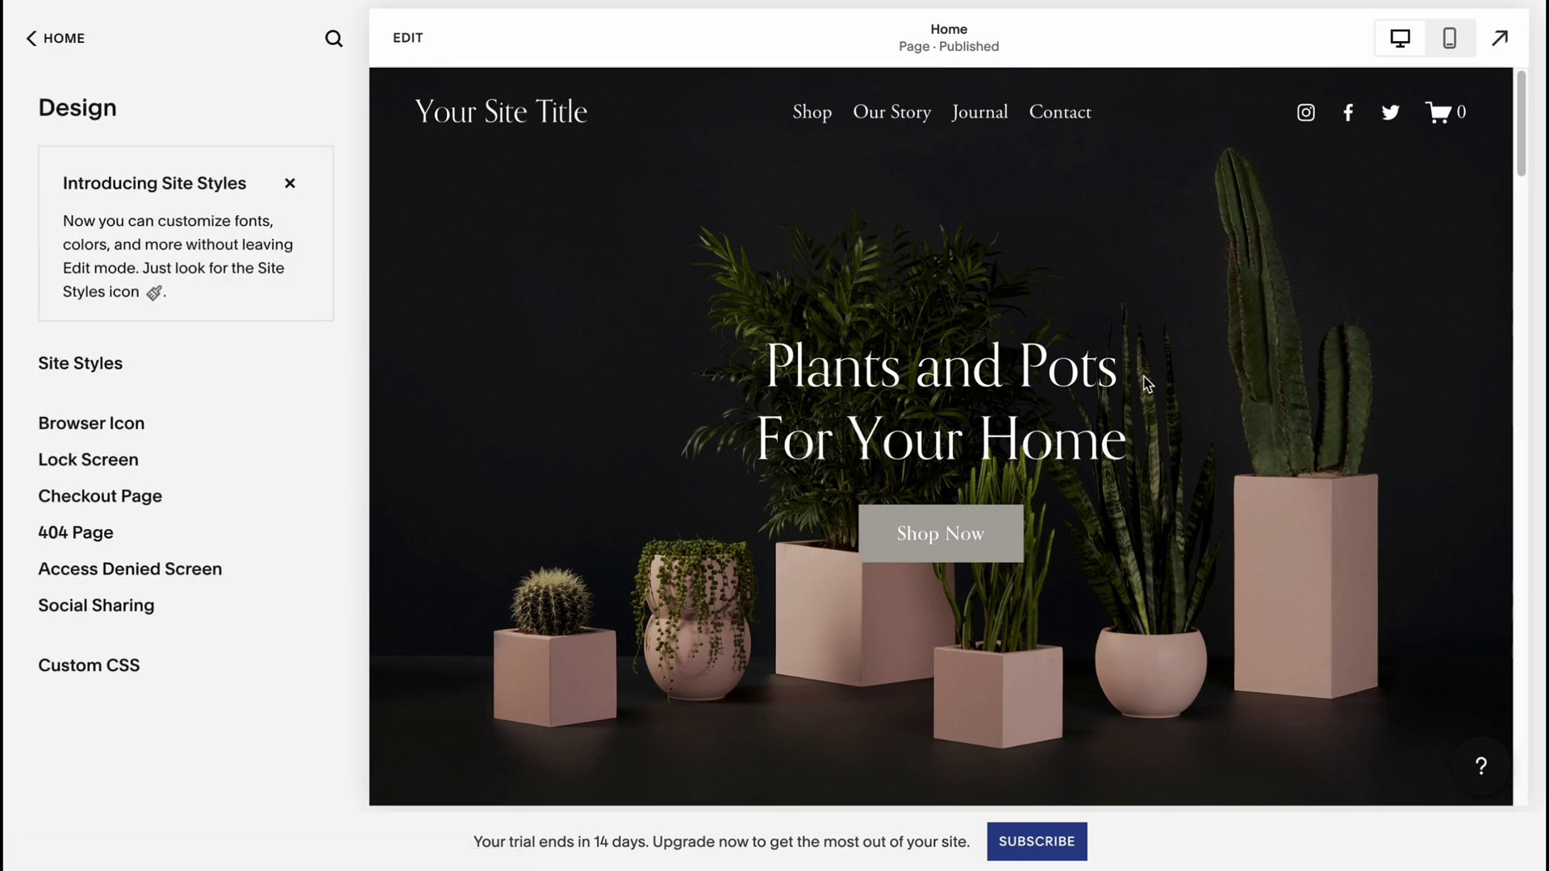
# Go to Site Styles > Fonts and browse the alternative font packs.
pyautogui.click(73, 364)
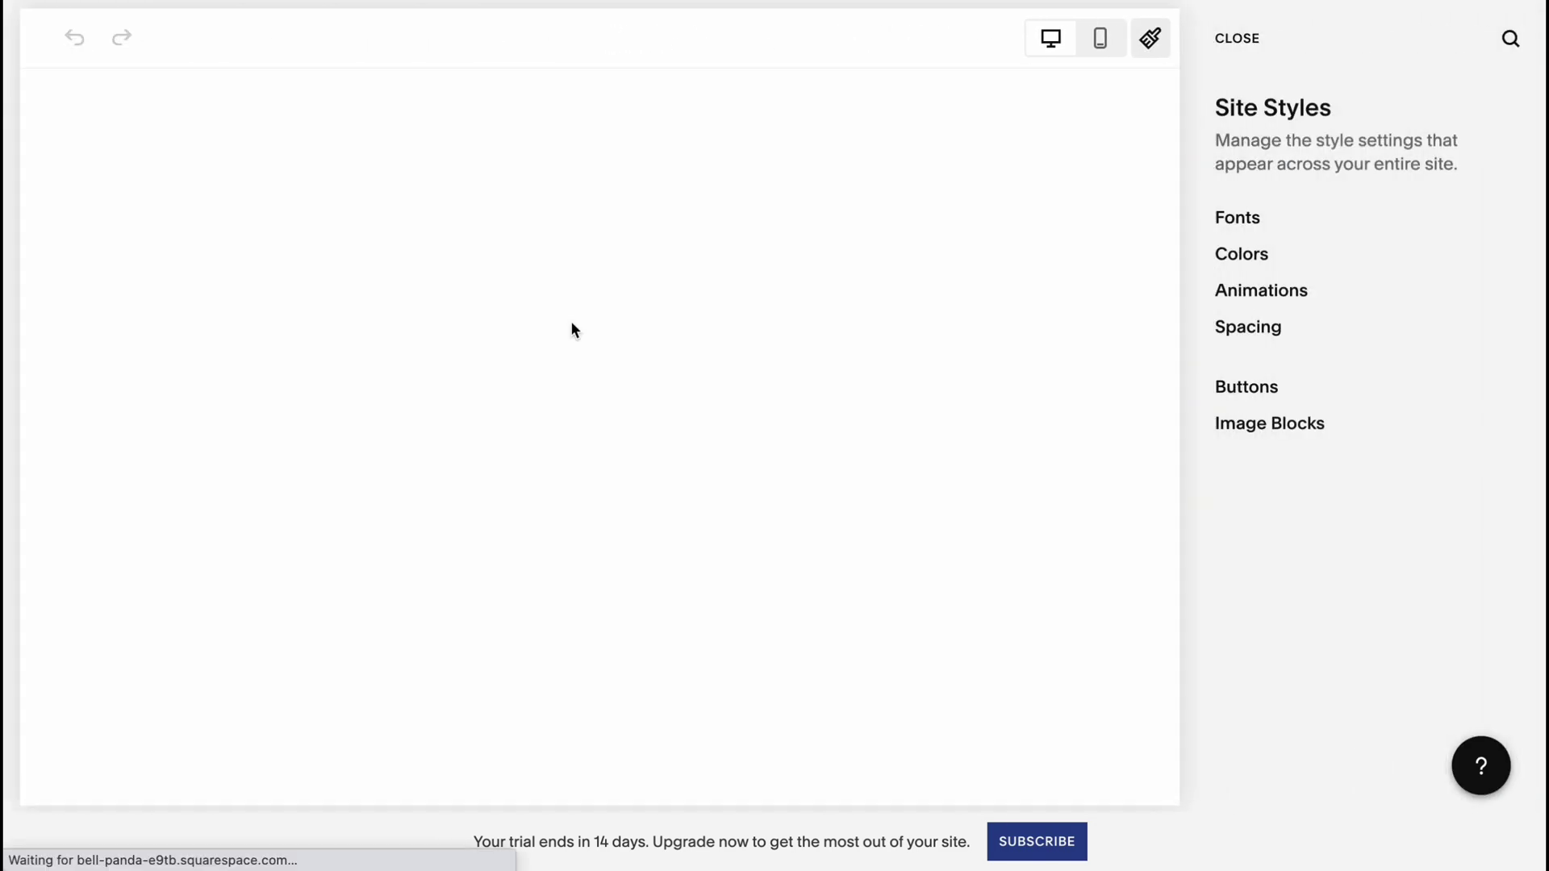
pyautogui.click(1239, 221)
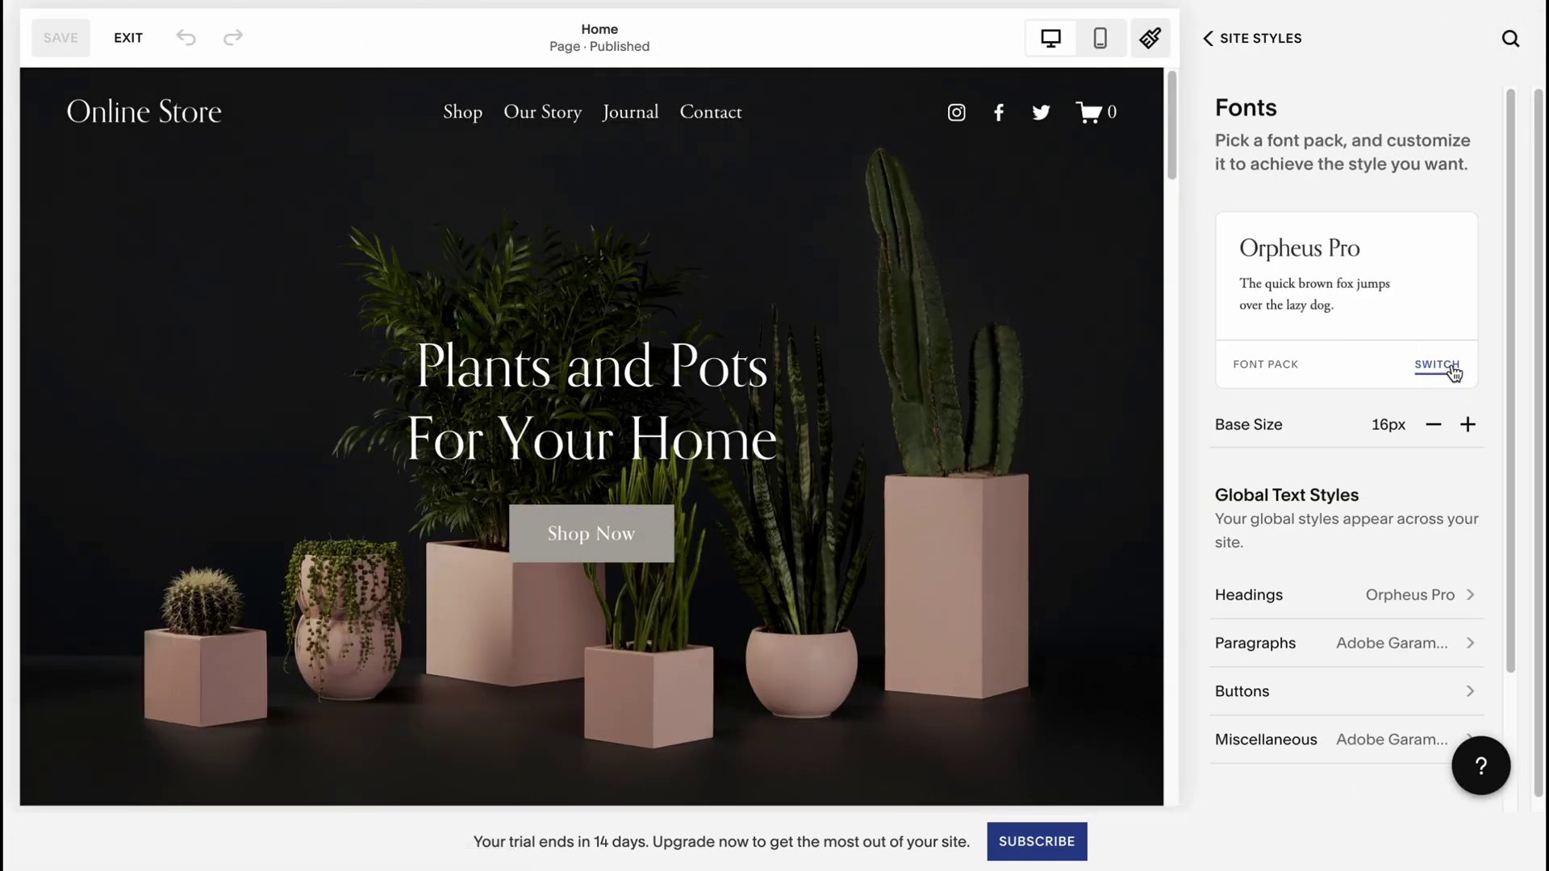
pyautogui.click(1453, 369)
pyautogui.scroll(-5, 1328, 591)
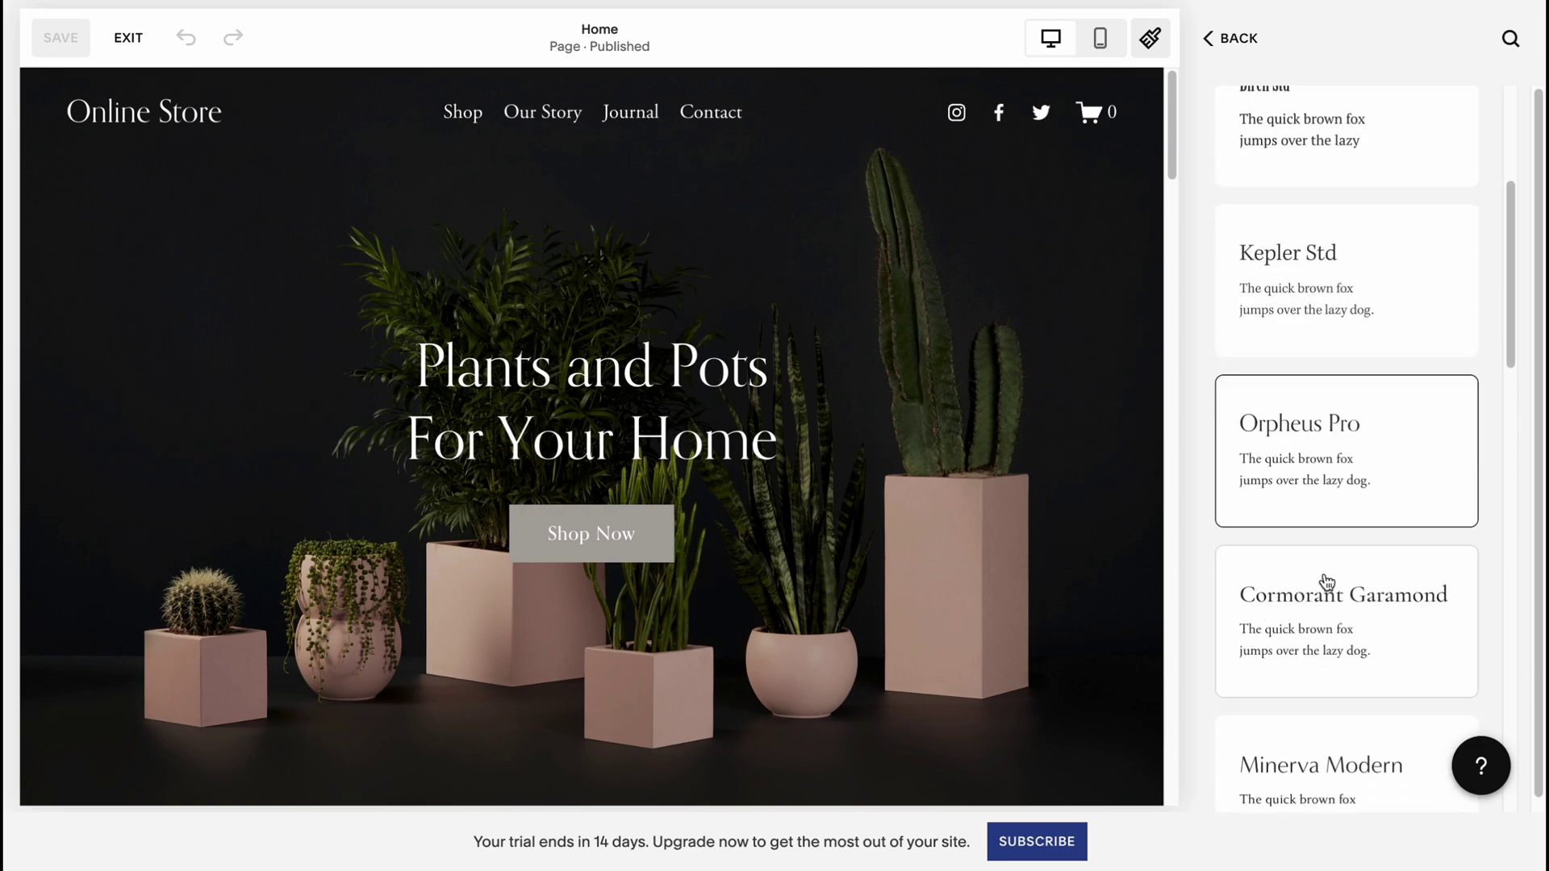
pyautogui.scroll(-2, 1327, 581)
# Try Minerva Modern, LTC Bodoni 175 and Adobe Caslon Pro, then settle on IvyMode and save.
pyautogui.click(1323, 589)
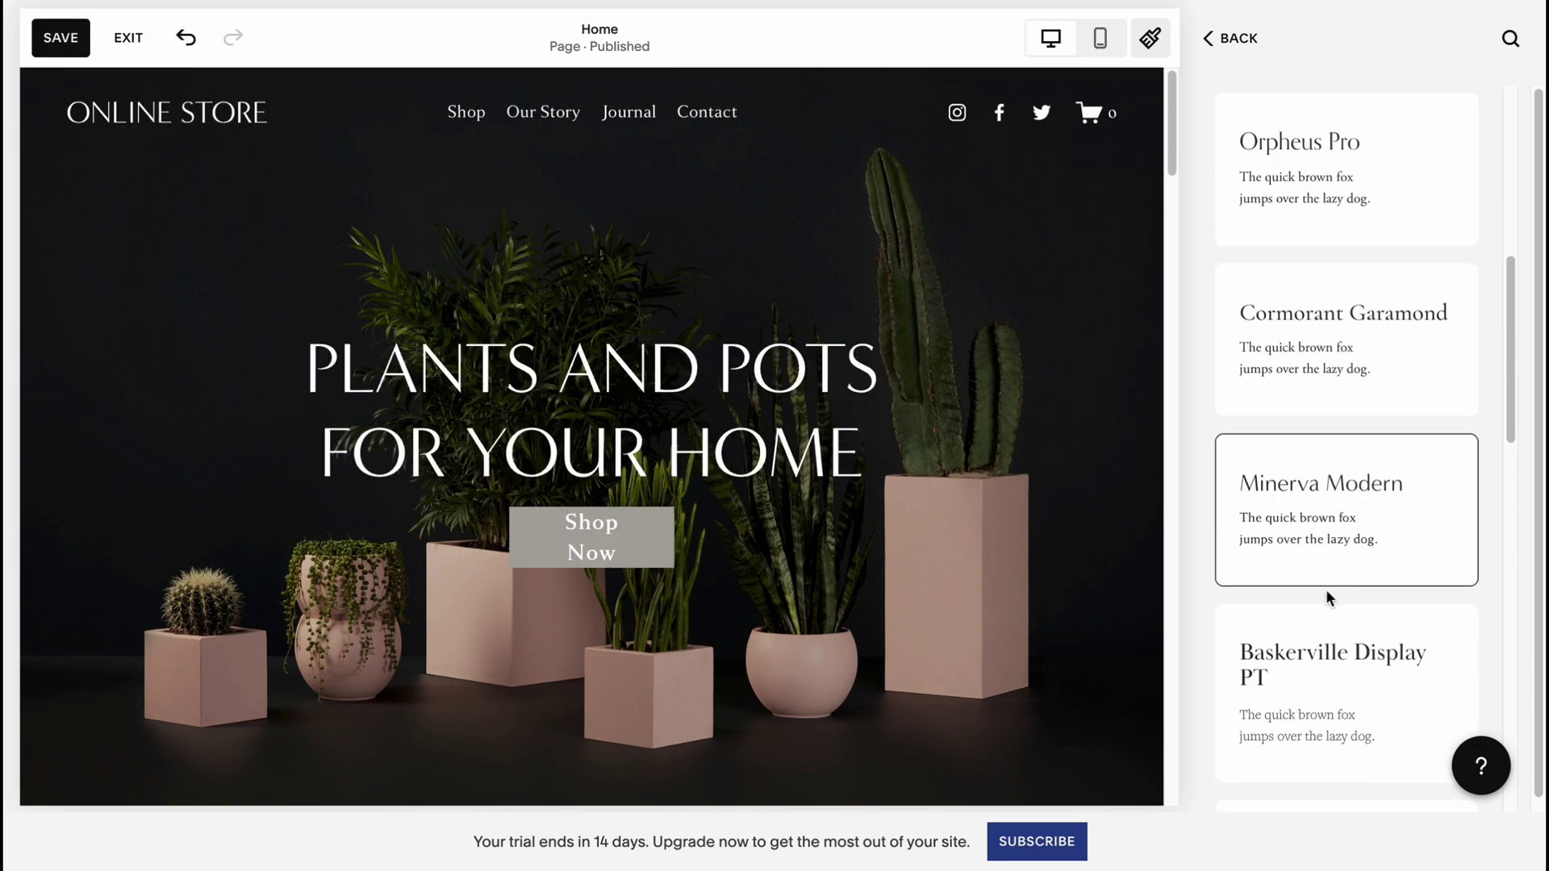
pyautogui.scroll(-2, 1330, 605)
pyautogui.scroll(-2, 1336, 627)
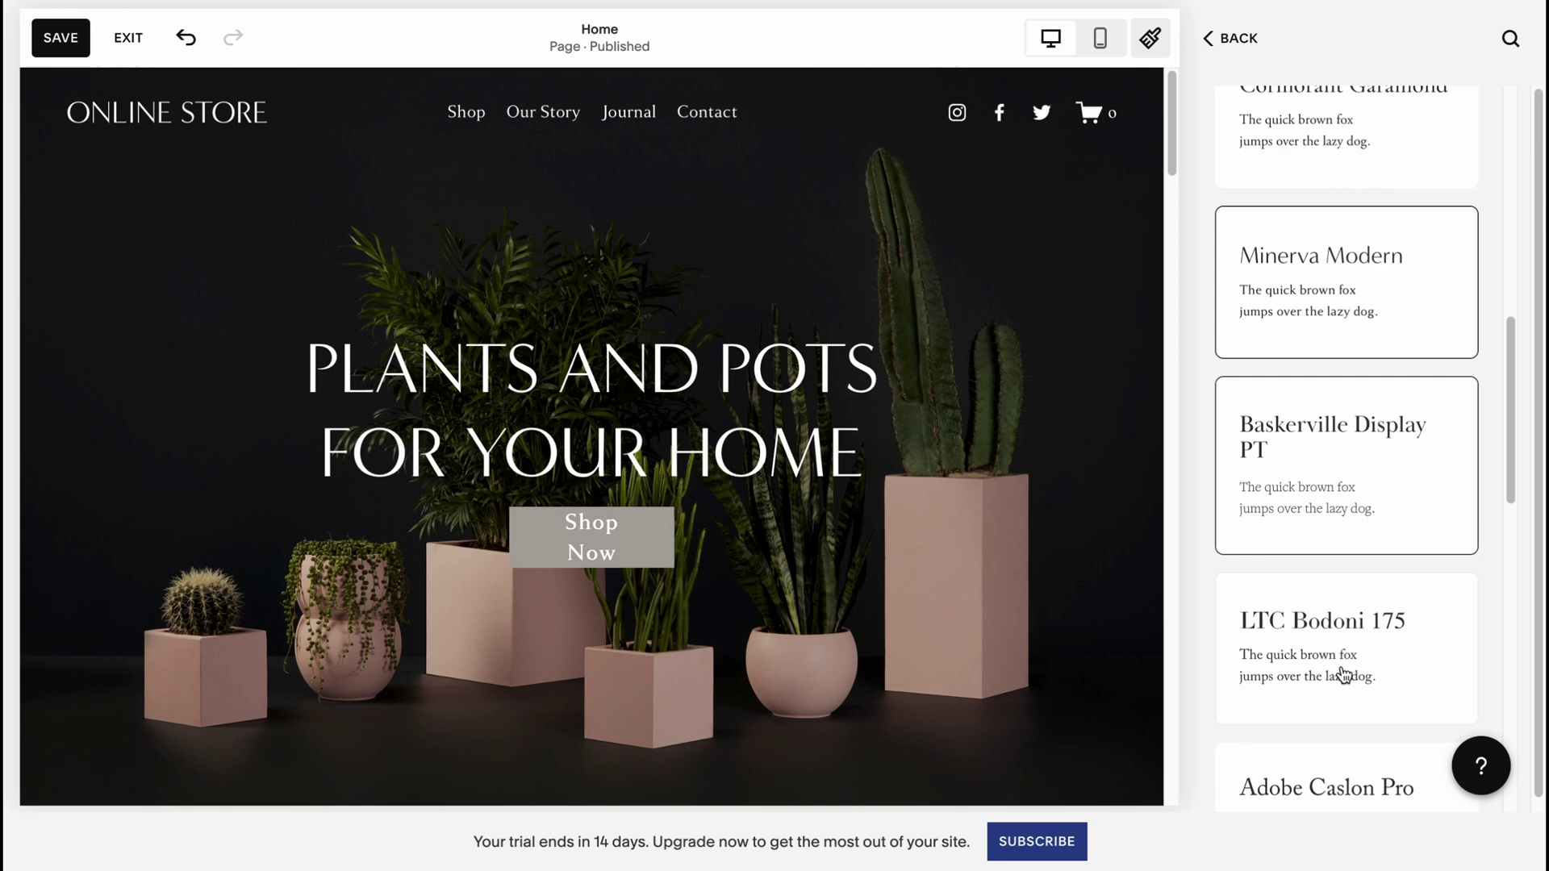
pyautogui.click(1336, 622)
pyautogui.scroll(-2, 1386, 530)
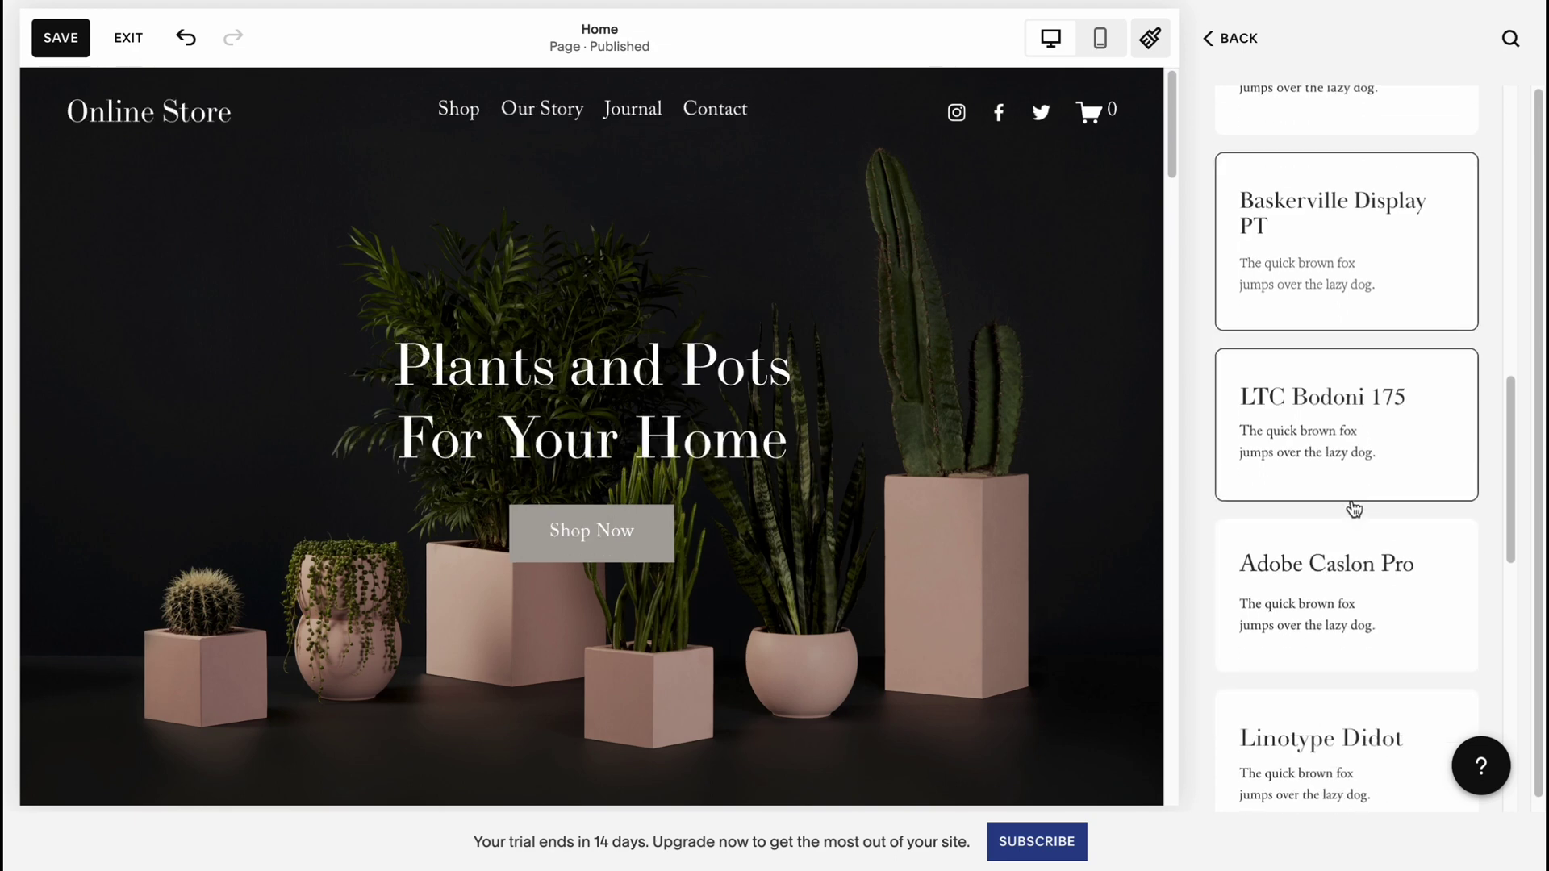
pyautogui.click(1339, 614)
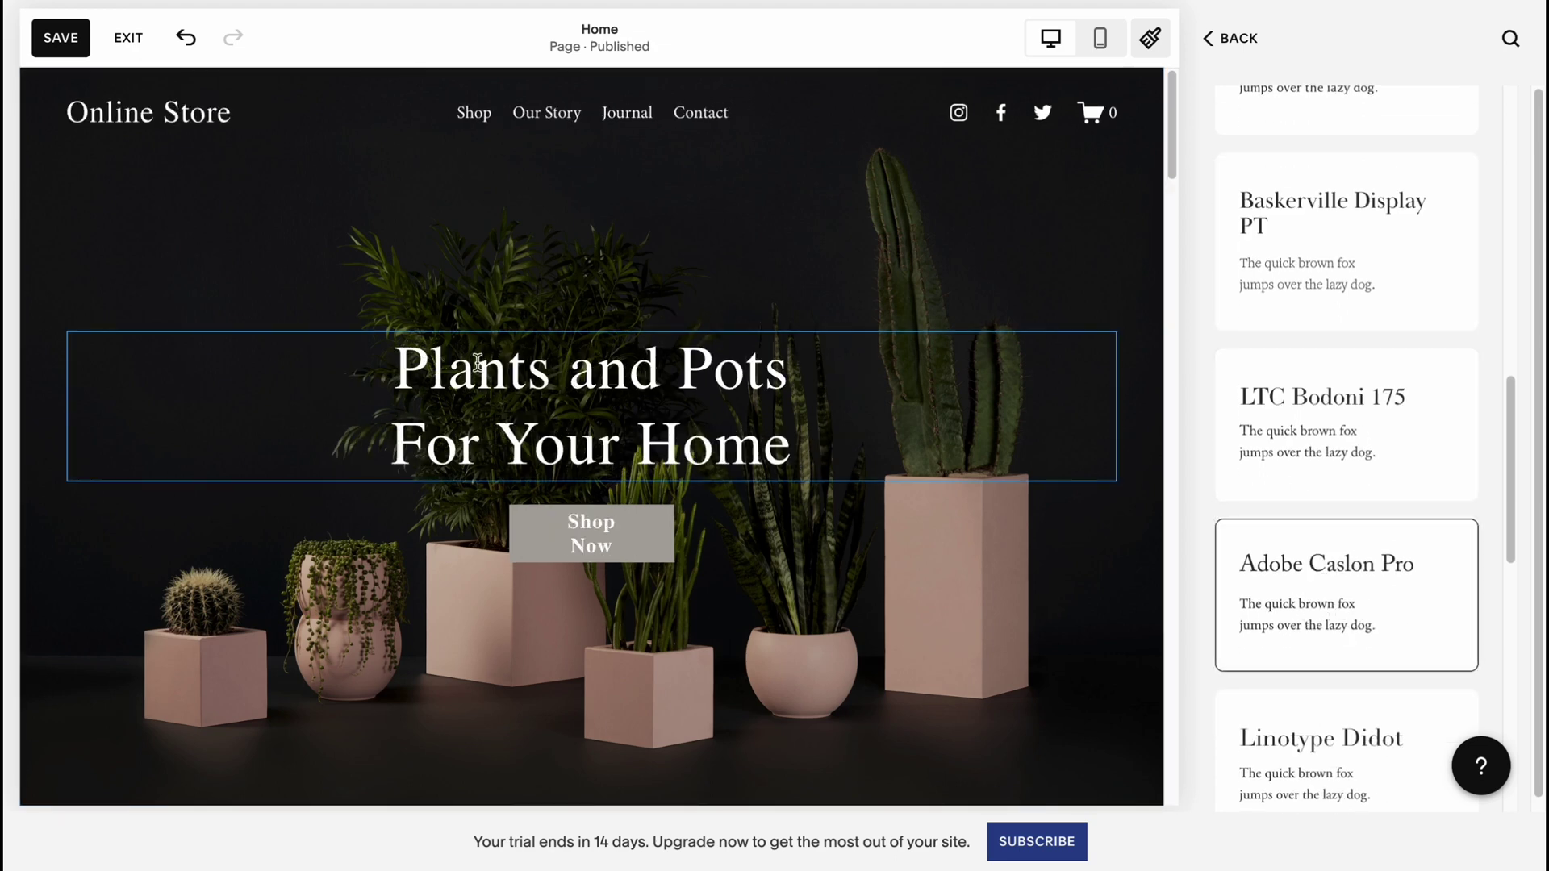
pyautogui.scroll(-4, 1340, 613)
pyautogui.click(1317, 600)
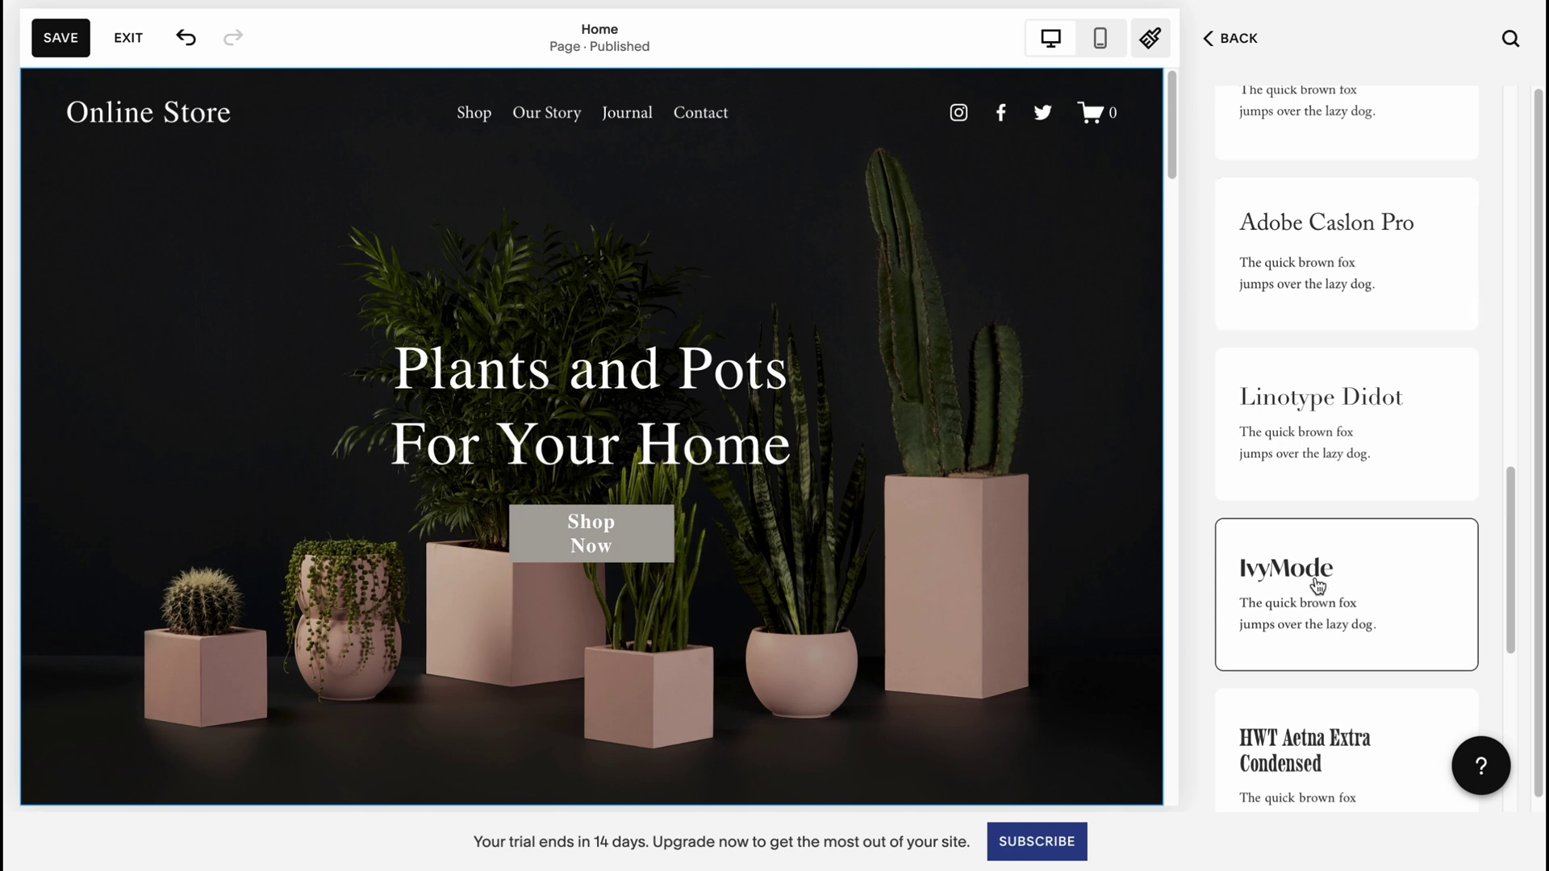
pyautogui.click(63, 42)
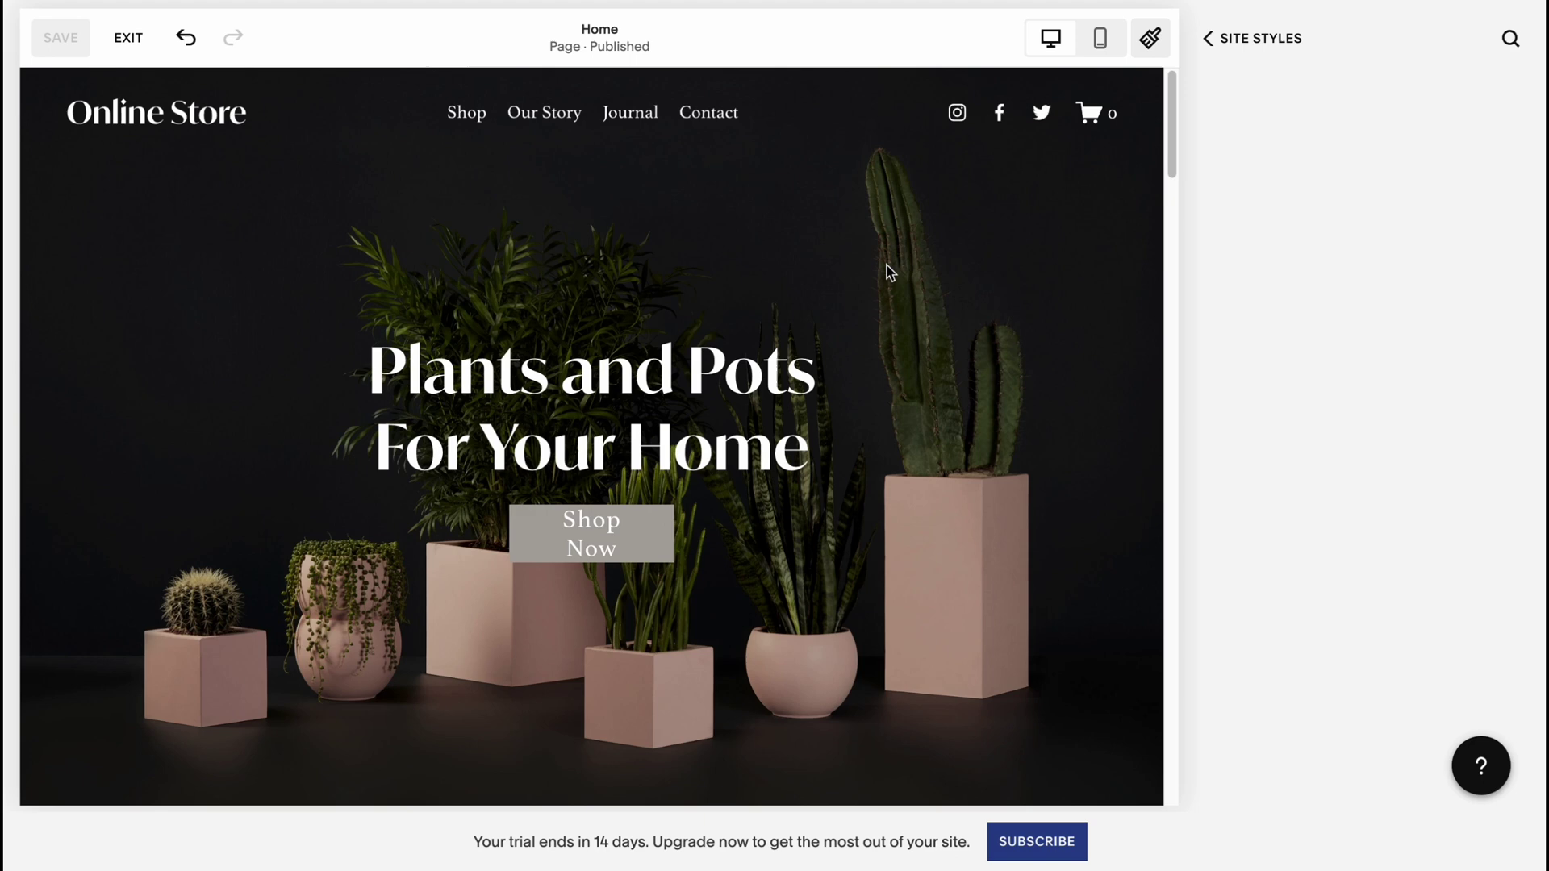
# Apply the peach-and-slate palette preset (accent #EFB071), save, and return to Site Styles.
pyautogui.click(1223, 44)
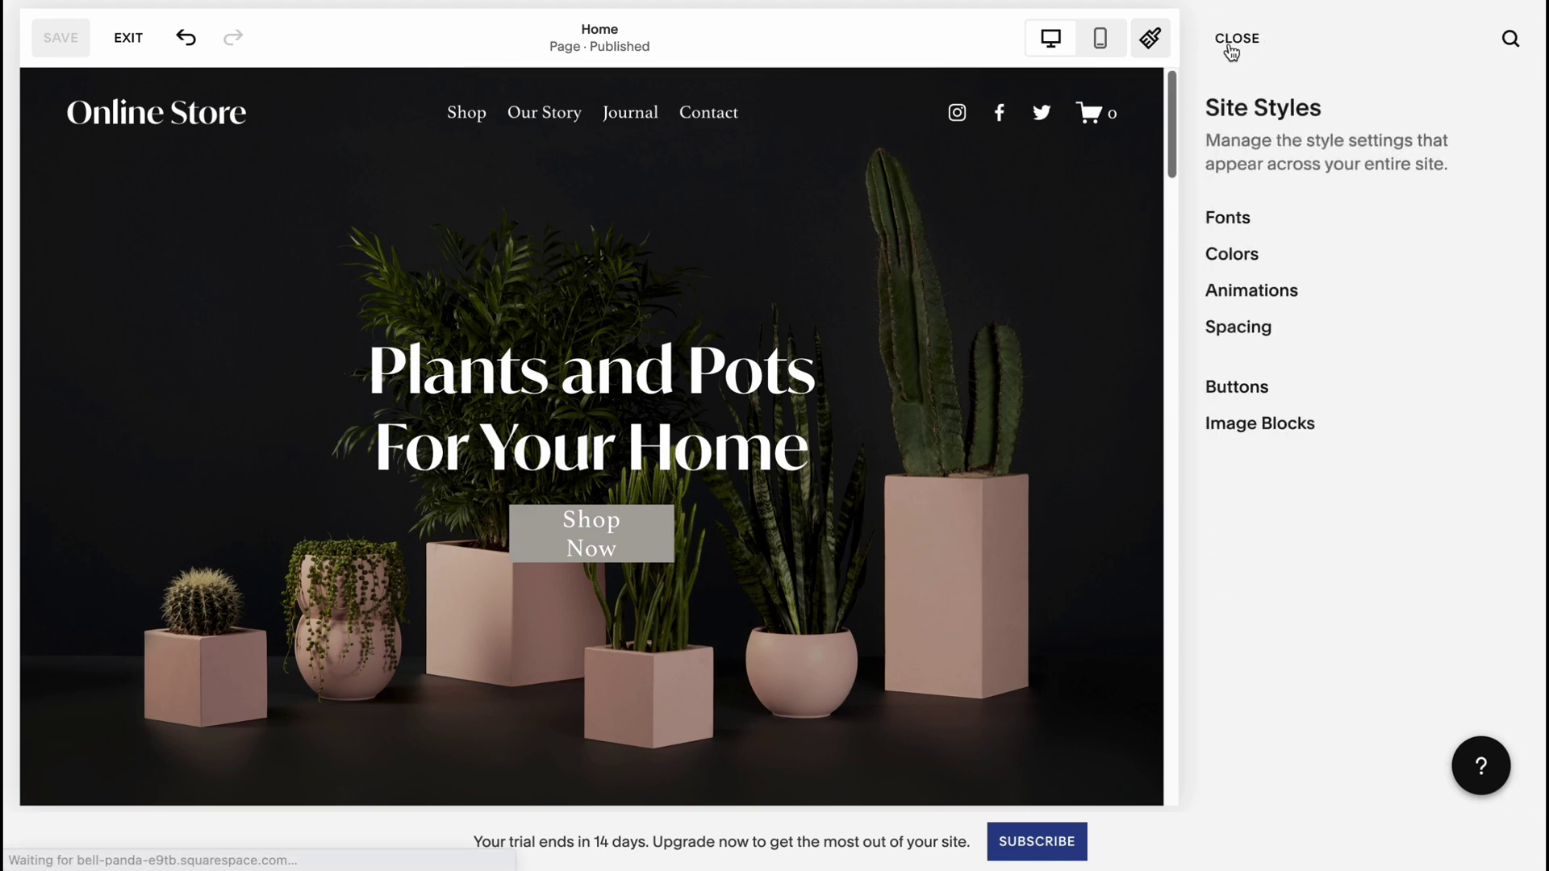
pyautogui.click(1241, 253)
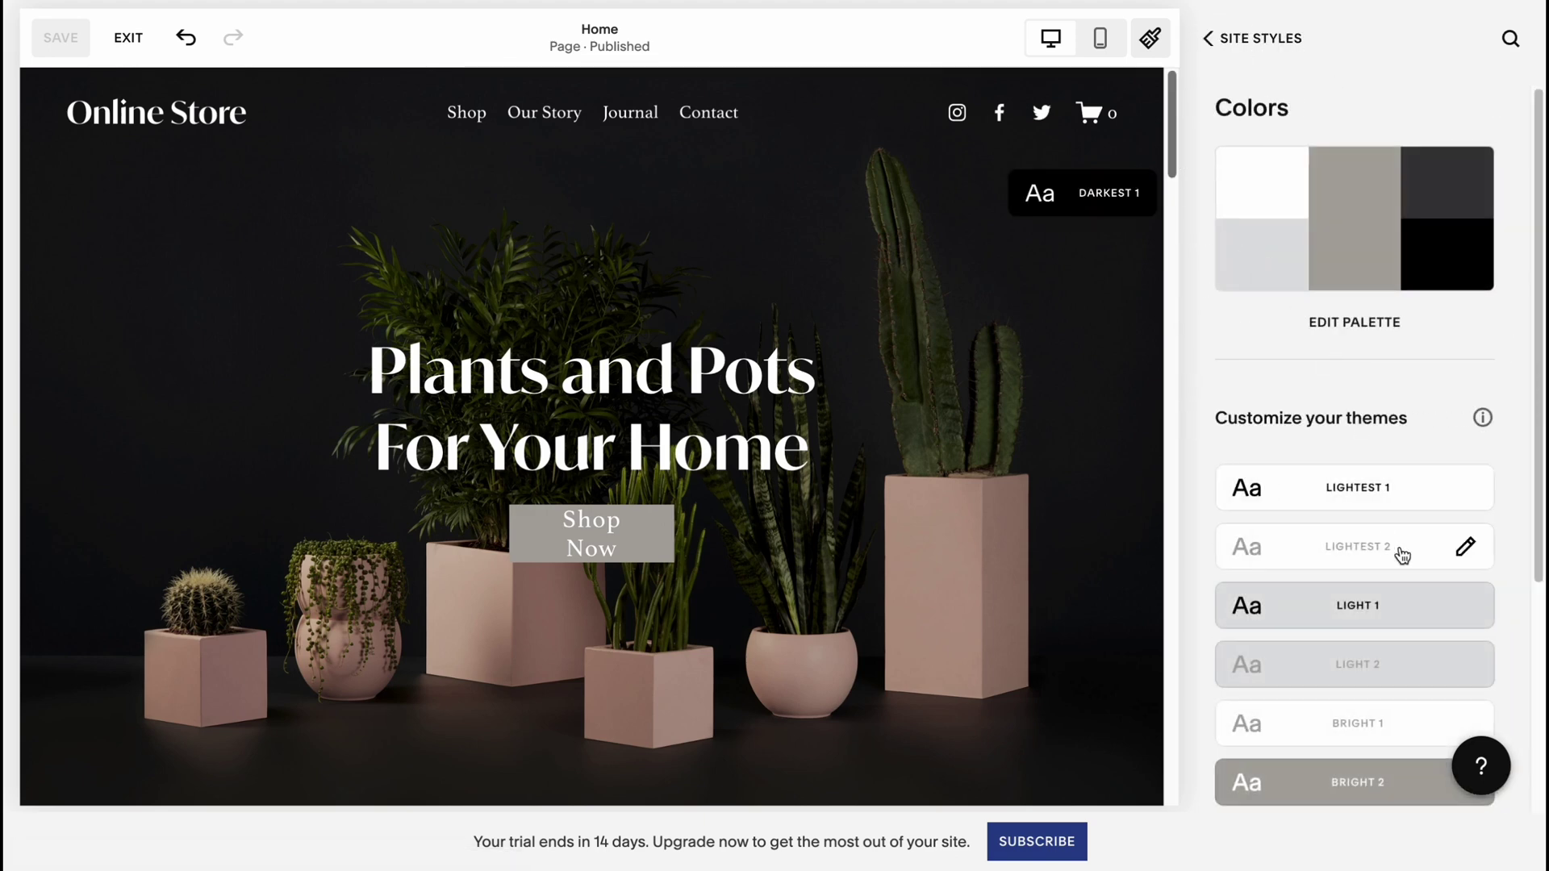
pyautogui.click(1355, 322)
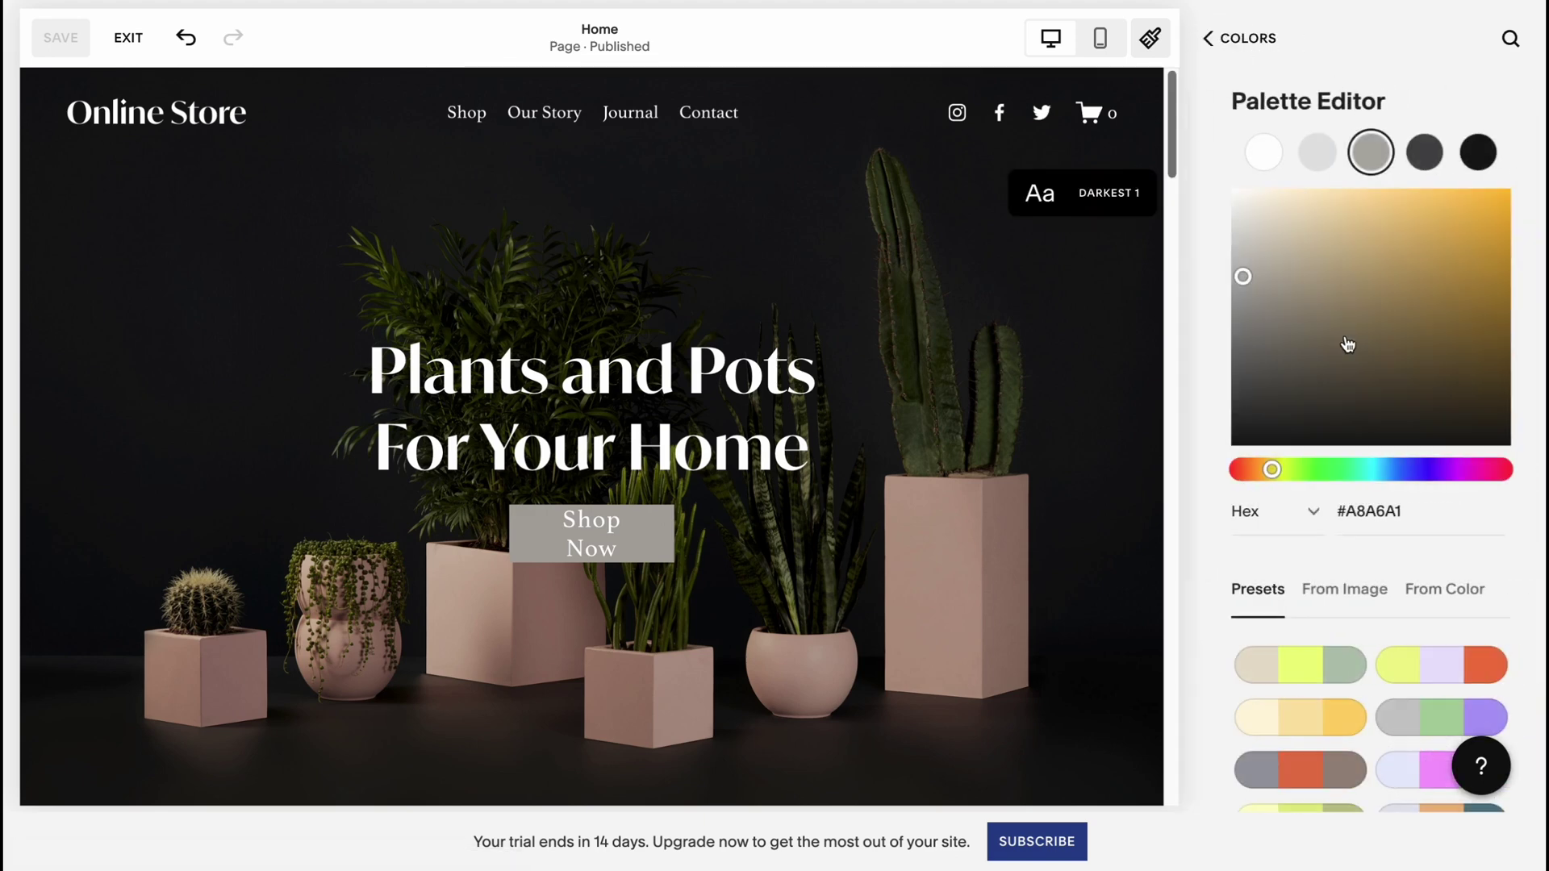
pyautogui.click(1417, 716)
pyautogui.scroll(-3, 1411, 683)
pyautogui.click(1435, 615)
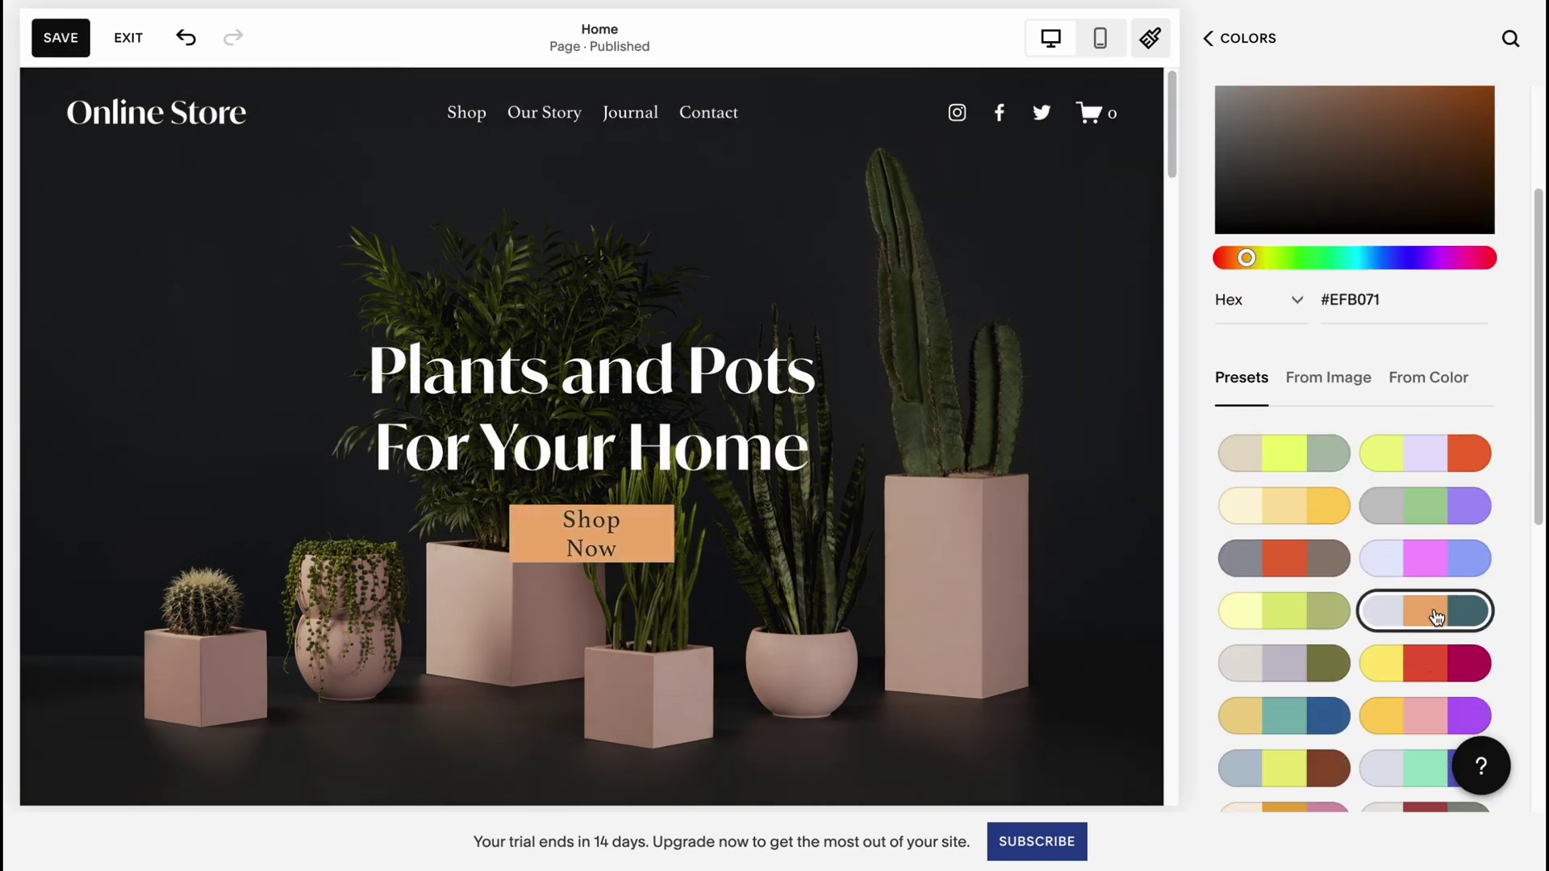
pyautogui.scroll(3, 1446, 610)
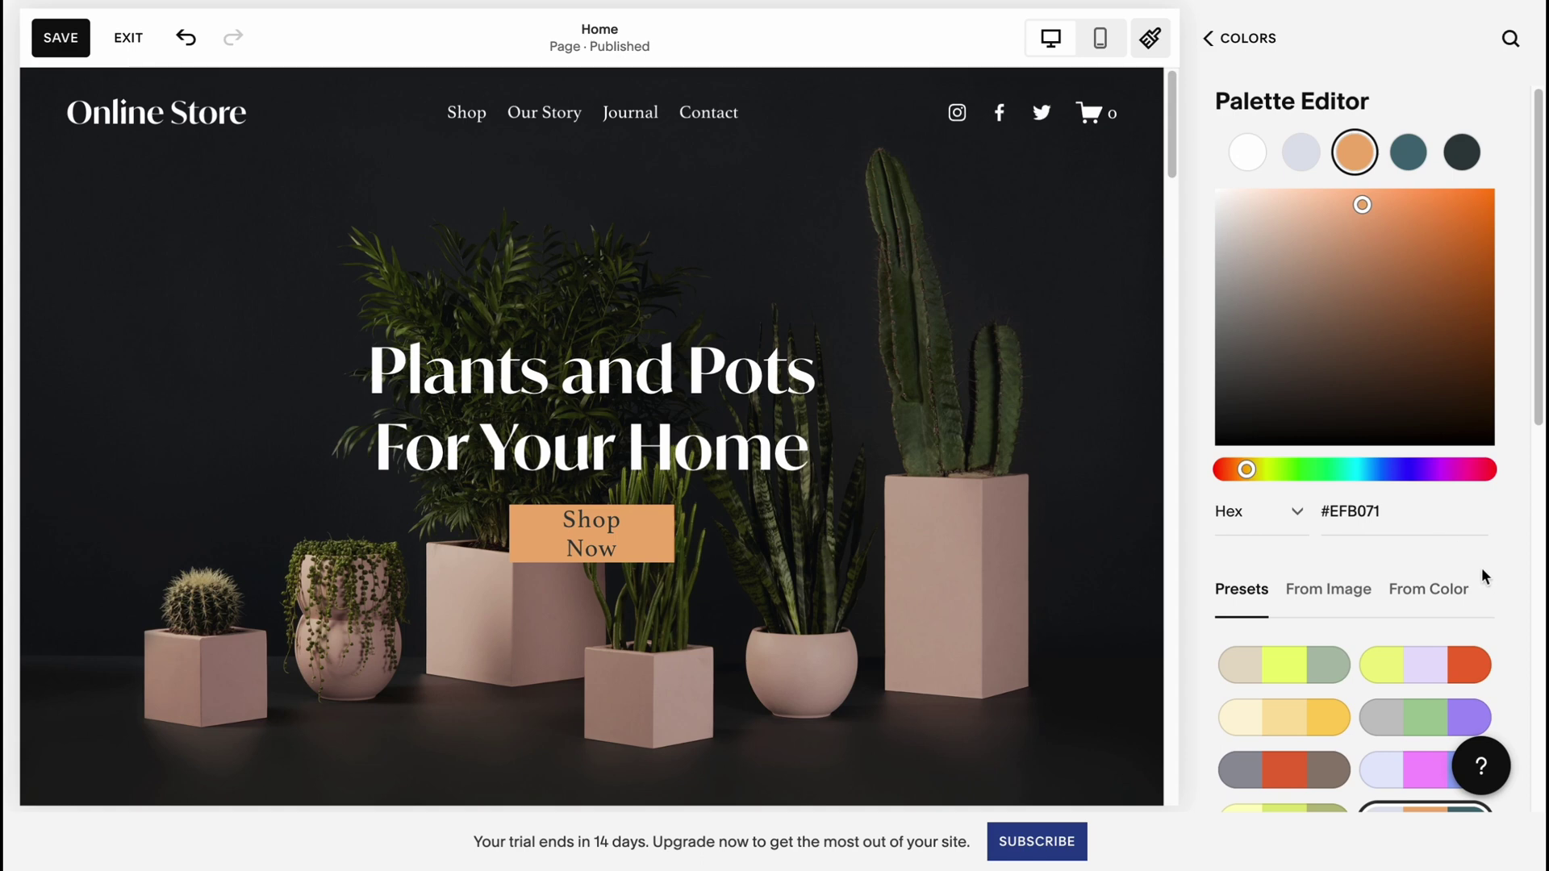
pyautogui.click(51, 40)
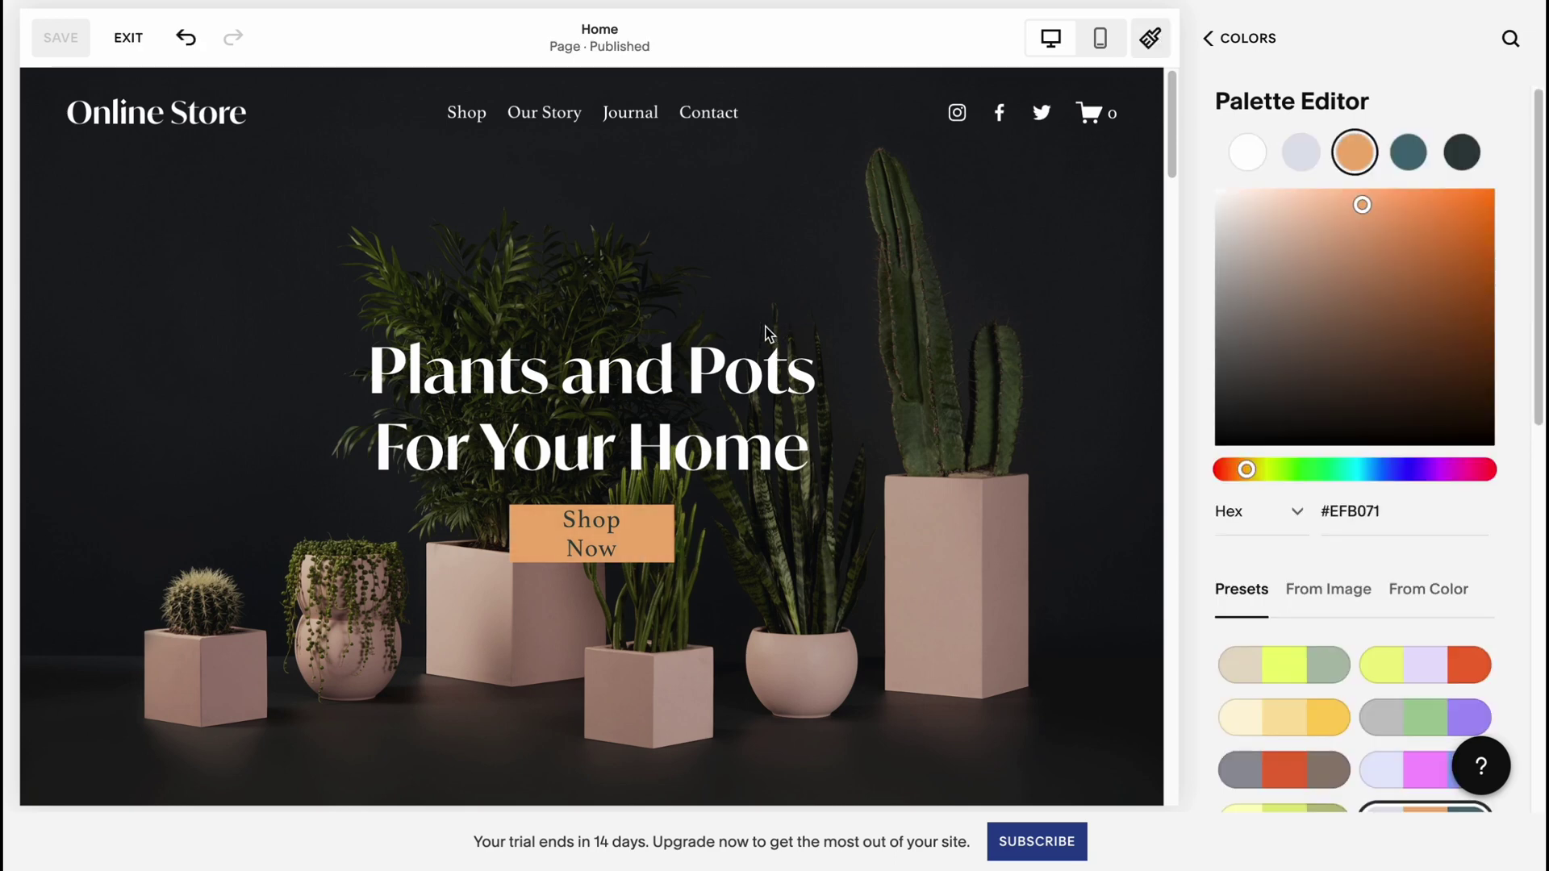
pyautogui.click(1209, 37)
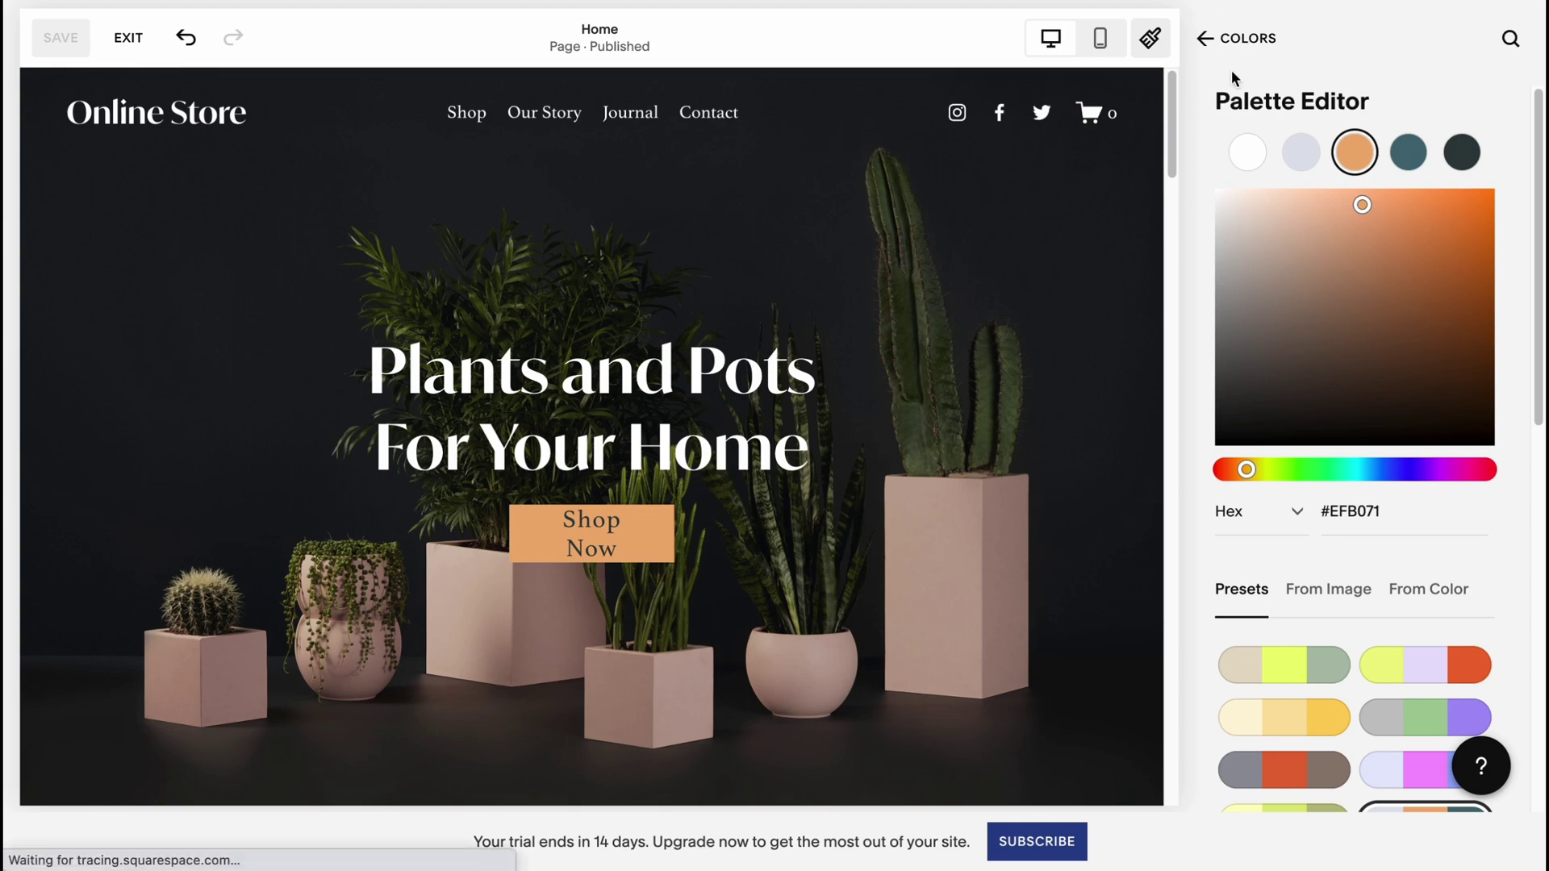
pyautogui.click(1219, 40)
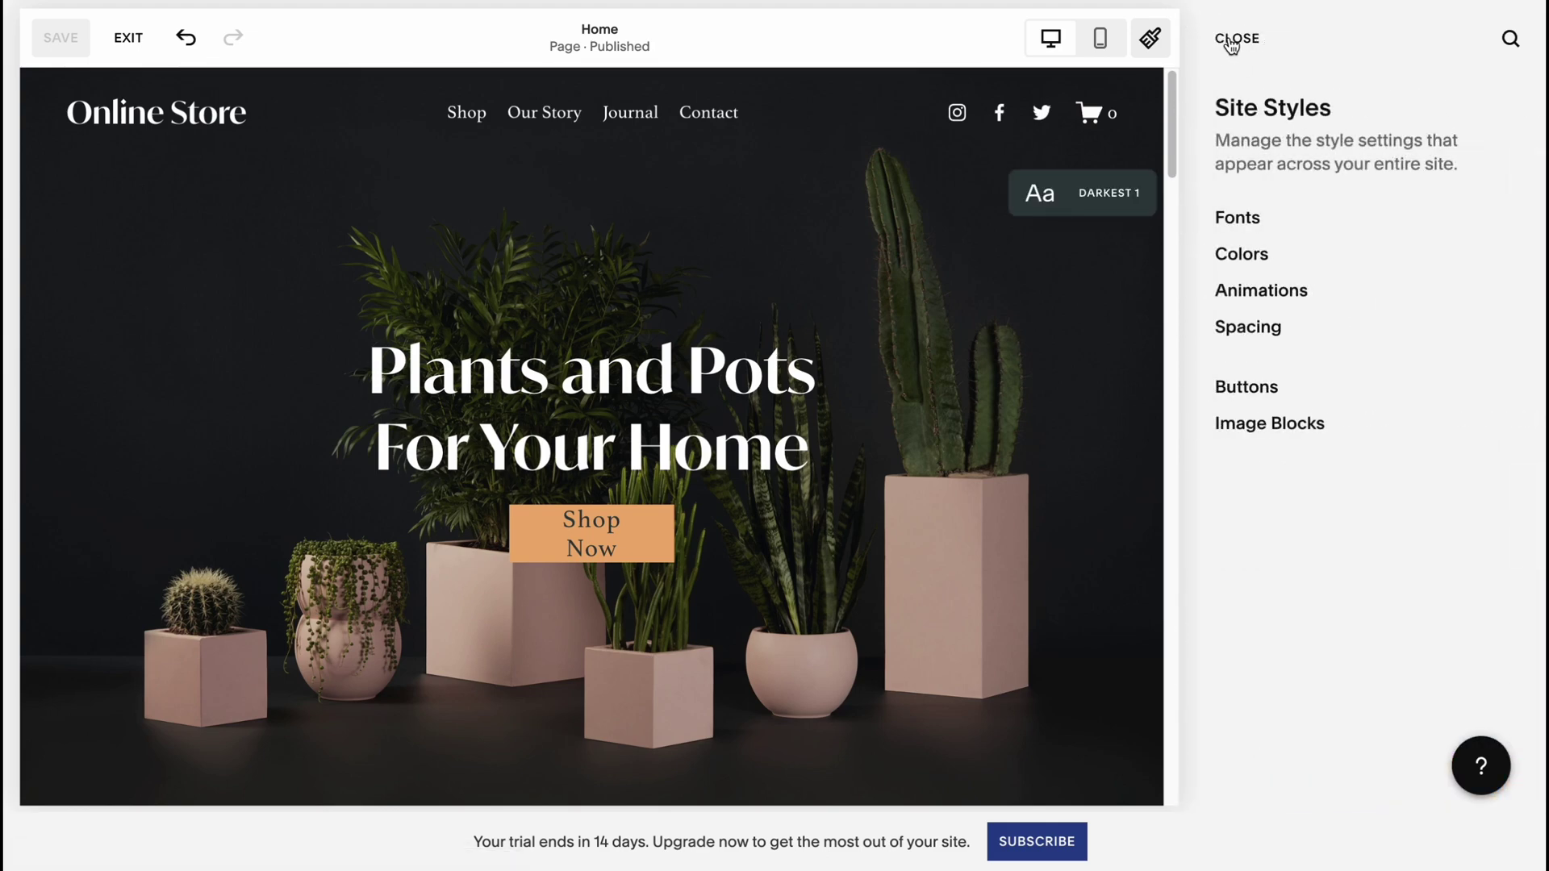
# Replace the hero heading 'Plants and Pots For Your Home' with 'HelperMan Store' and save.
pyautogui.click(1228, 40)
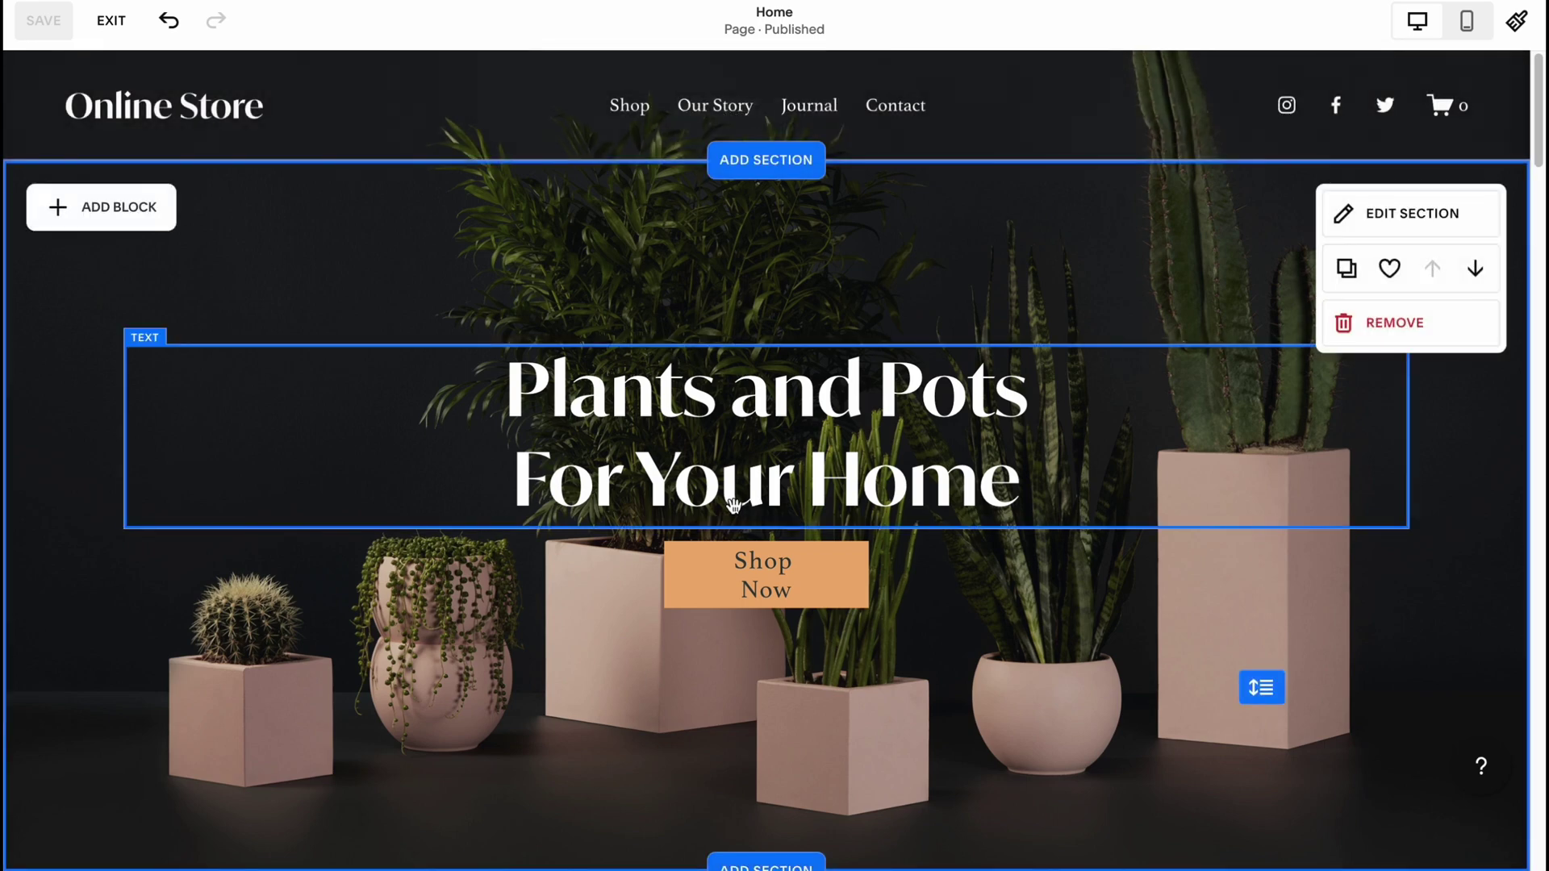
pyautogui.scroll(-10, 732, 505)
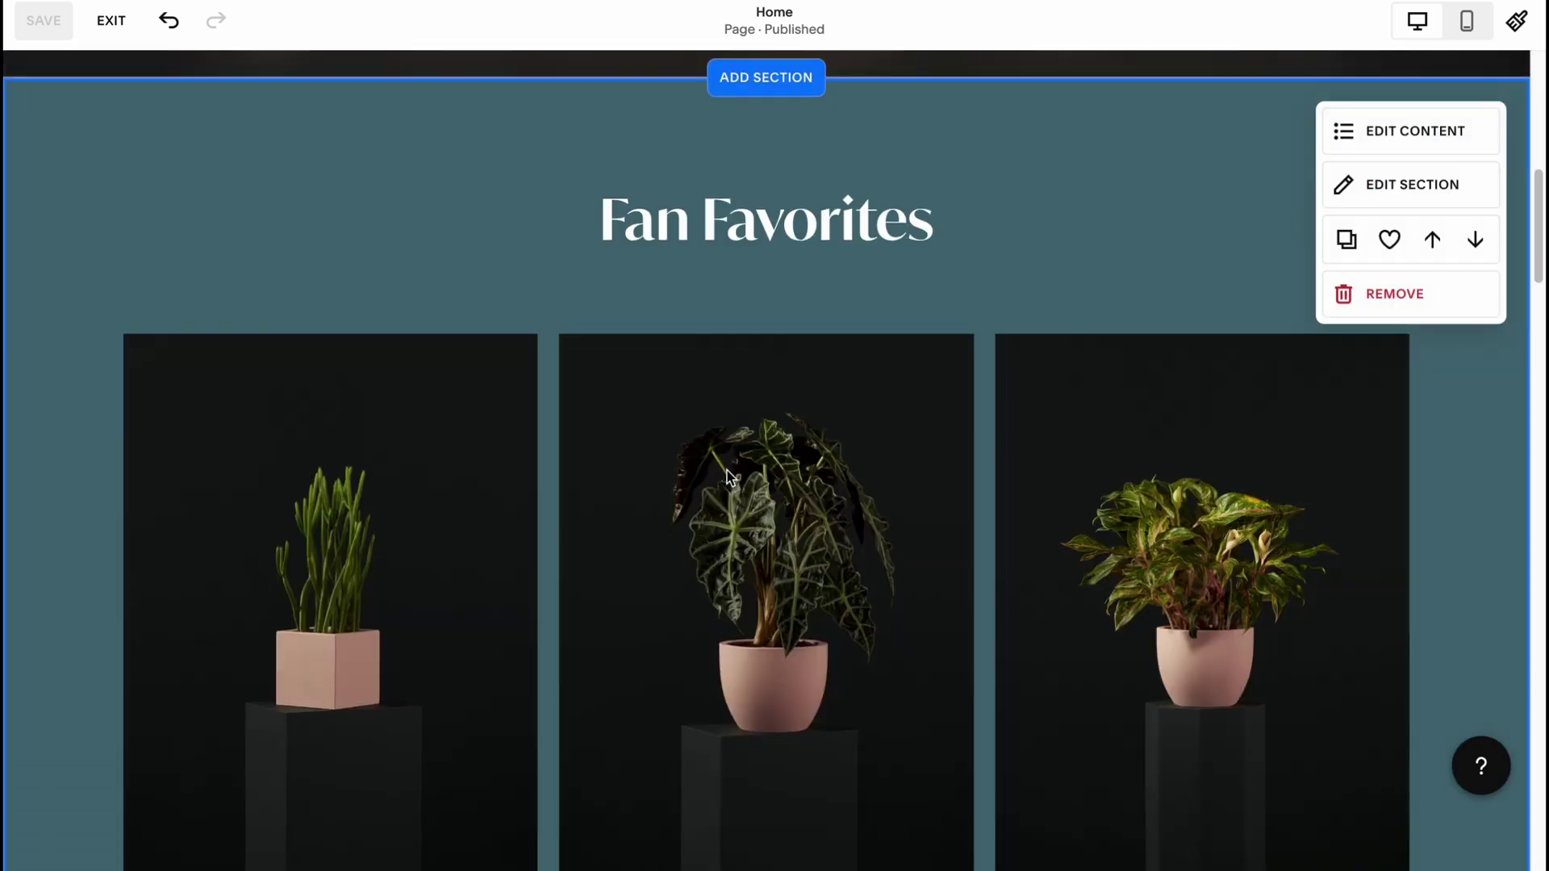
pyautogui.scroll(-5, 751, 424)
pyautogui.scroll(15, 944, 494)
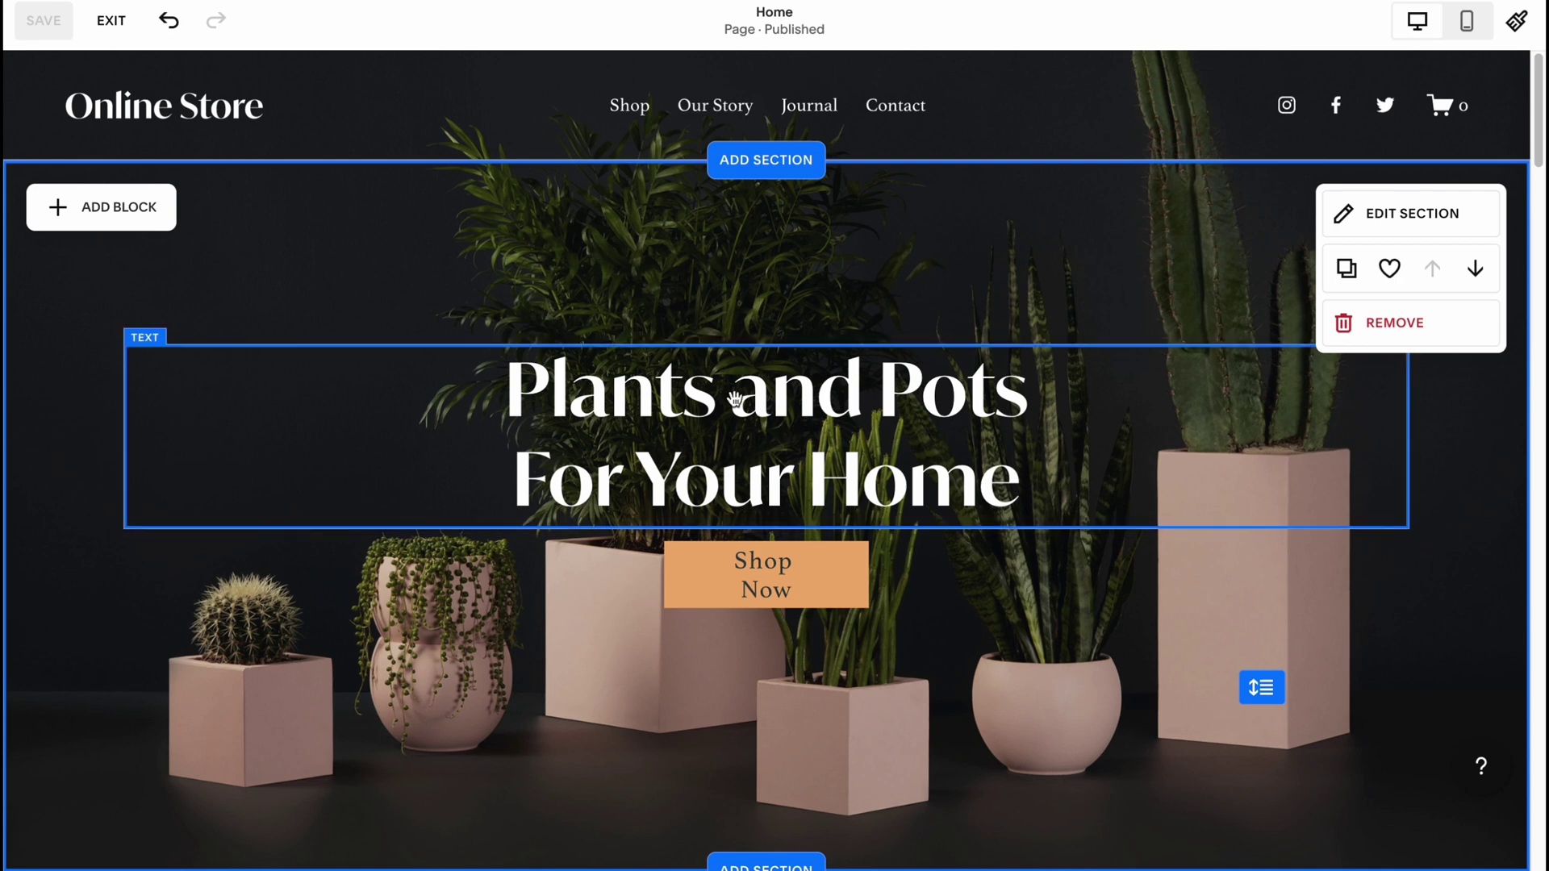
pyautogui.tripleClick(693, 387)
pyautogui.keyDown('shift'); pyautogui.click(1023, 487); pyautogui.keyUp('shift')
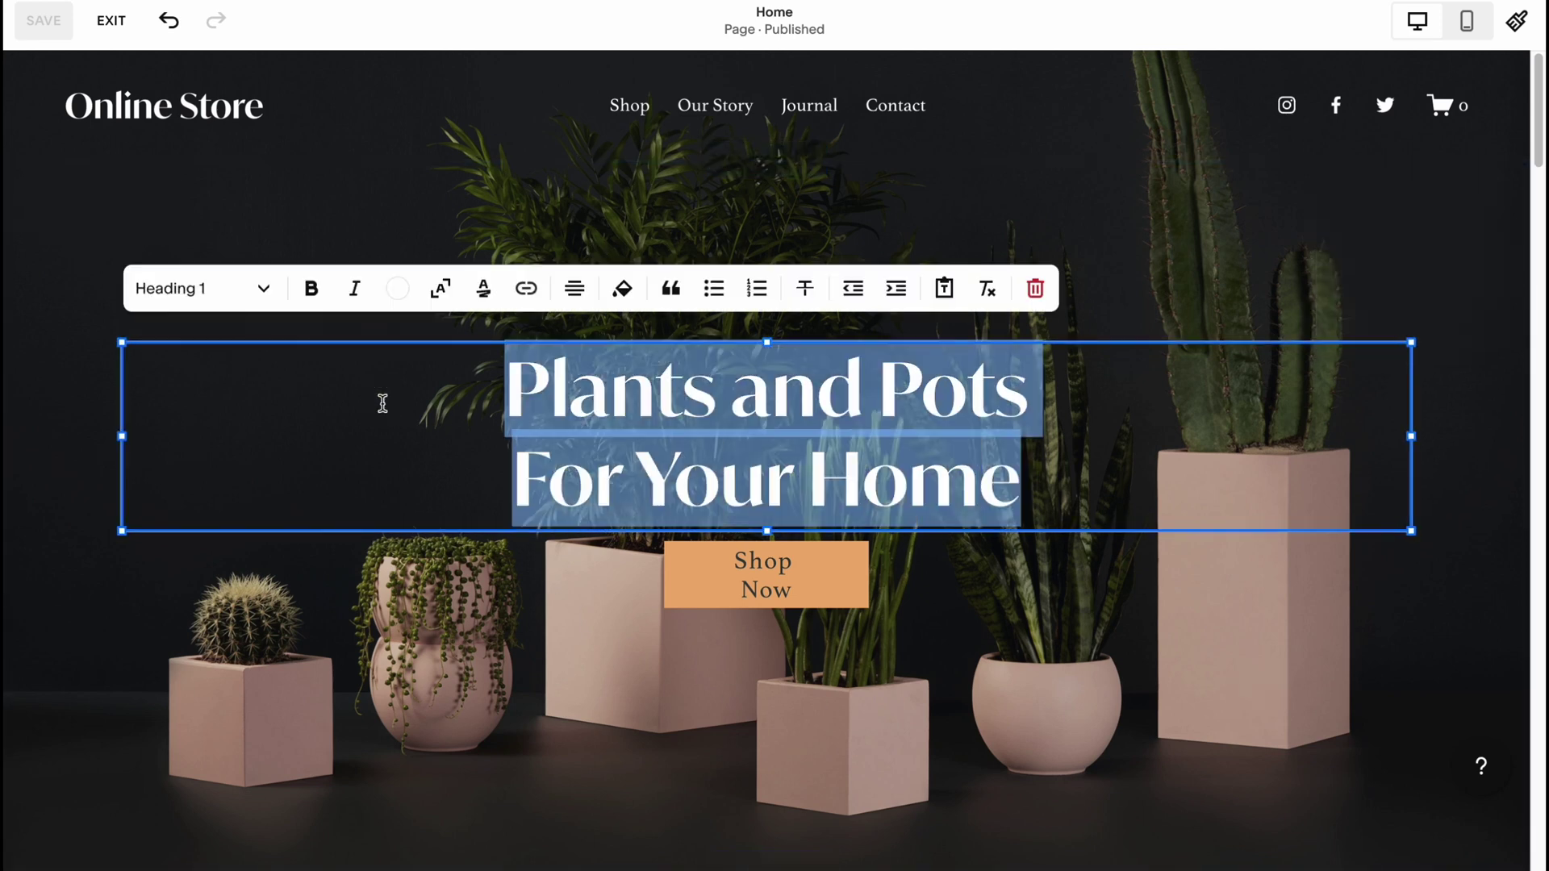
pyautogui.write('Helper')
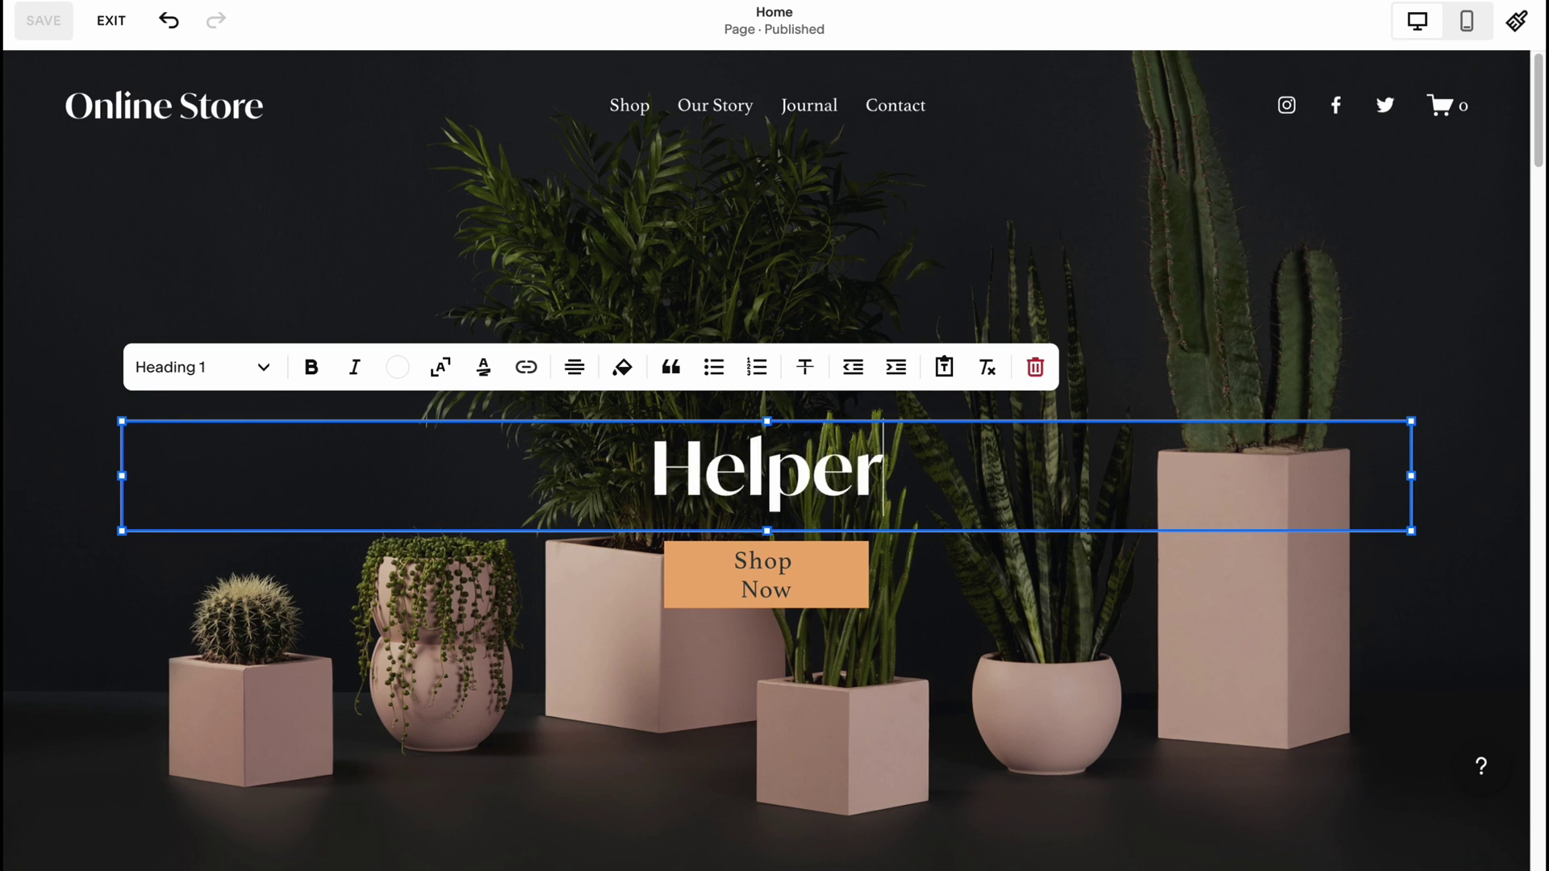
pyautogui.write('Man Store')
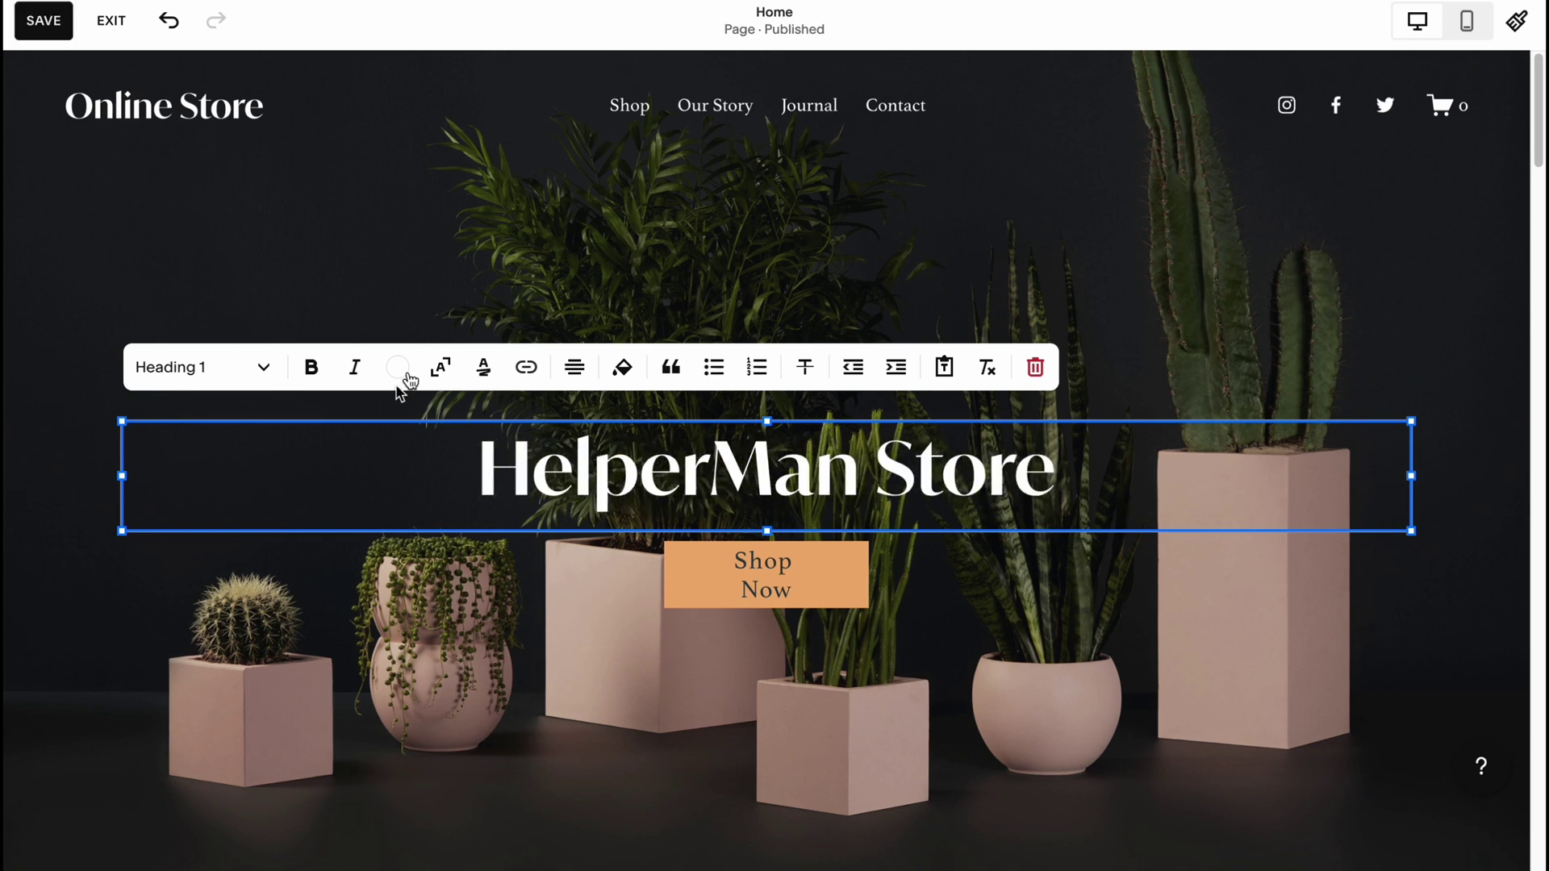
pyautogui.click(906, 214)
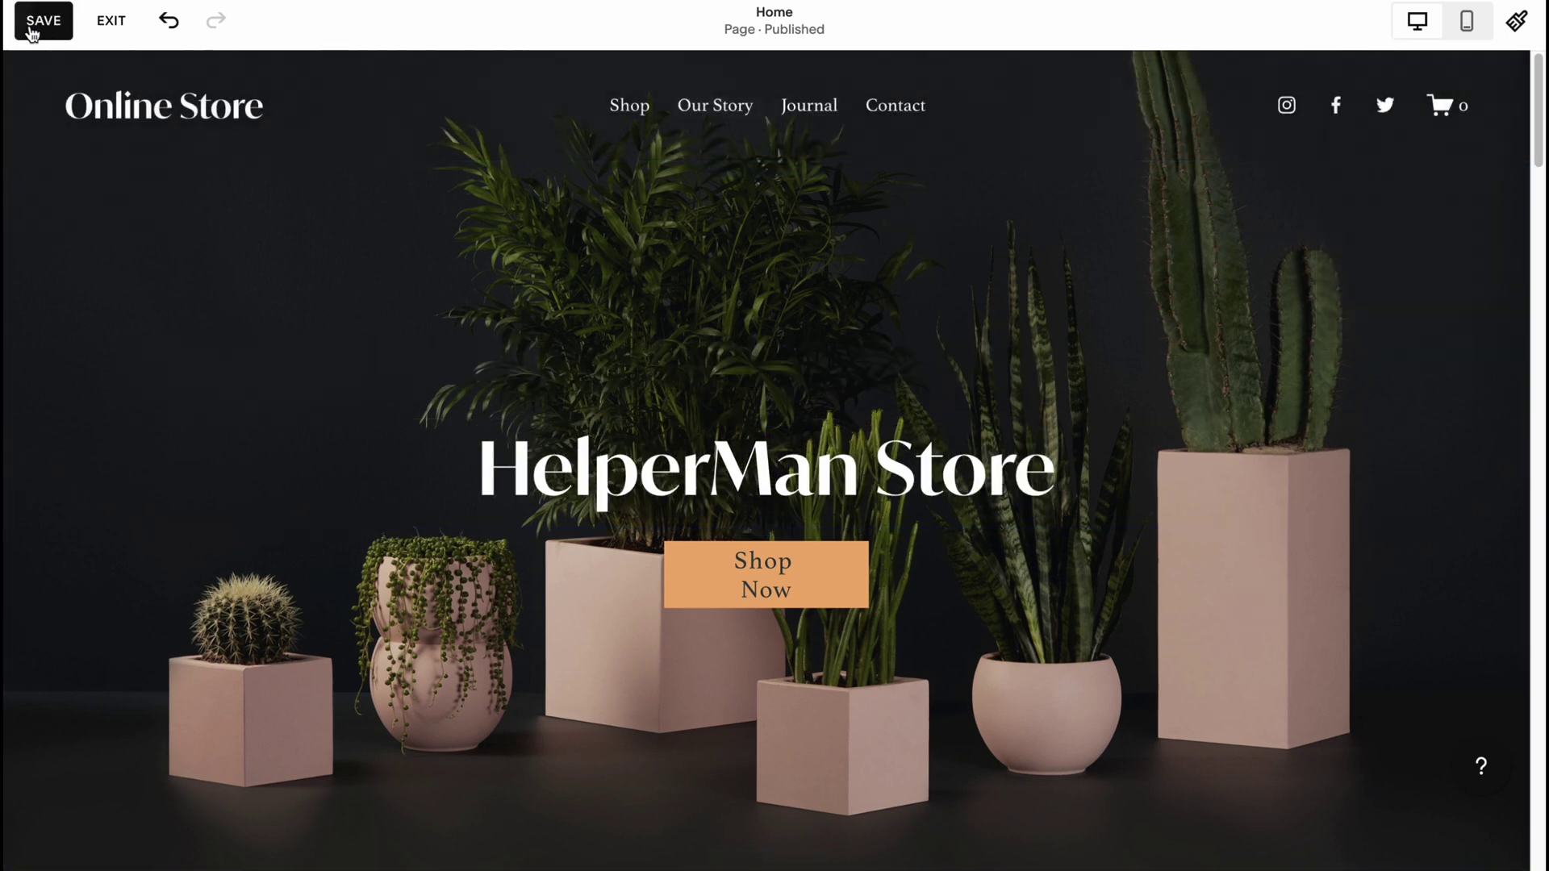
pyautogui.click(33, 33)
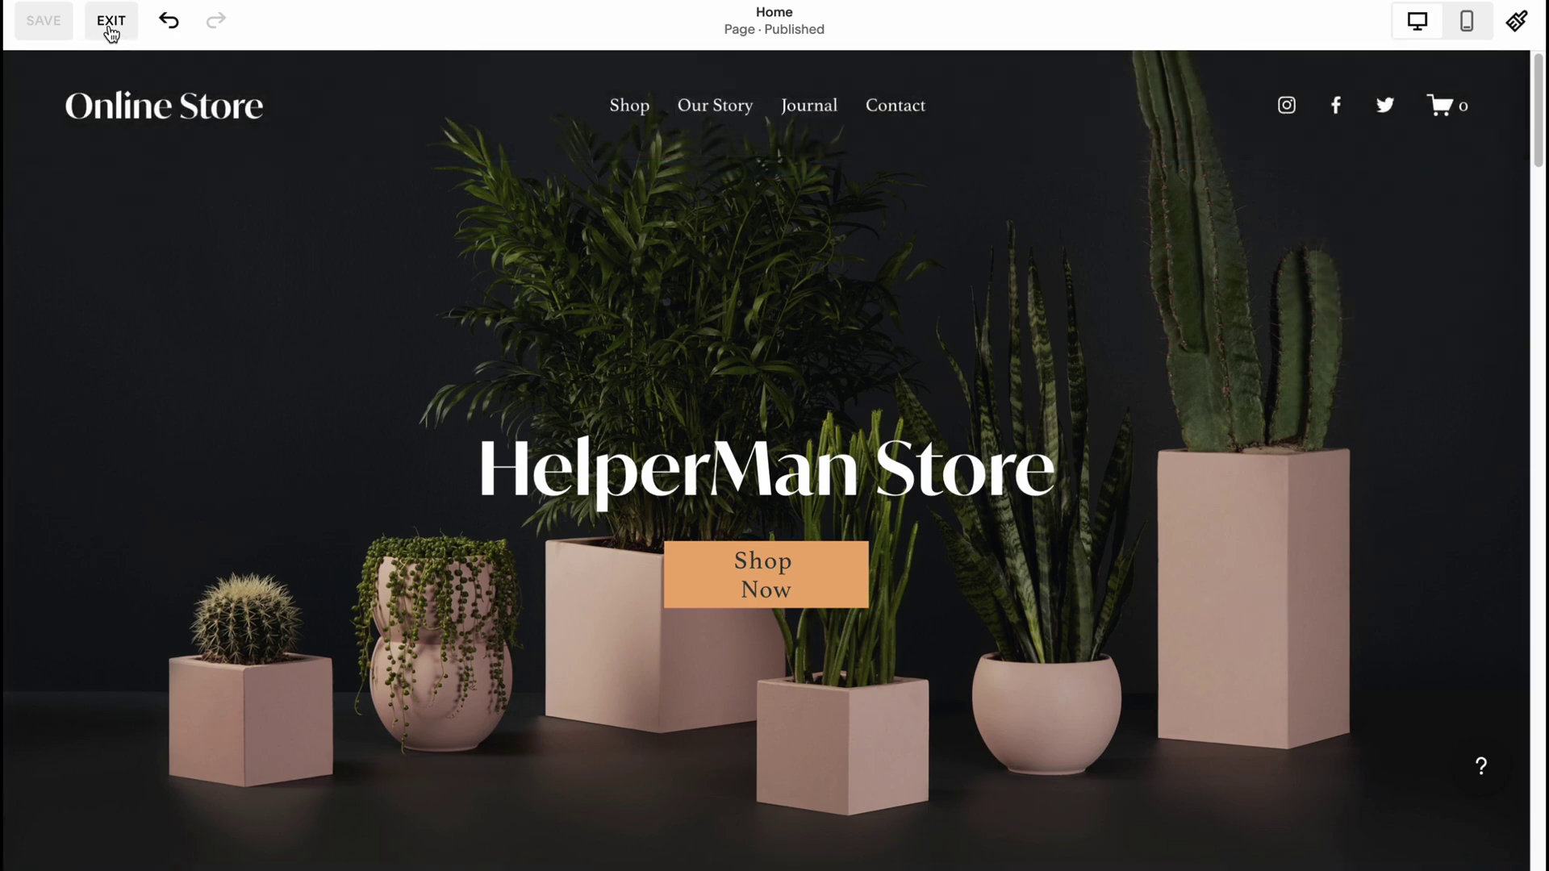
# Exit the editor, go back to Home, open Commerce and dismiss the selling questionnaire.
pyautogui.click(109, 23)
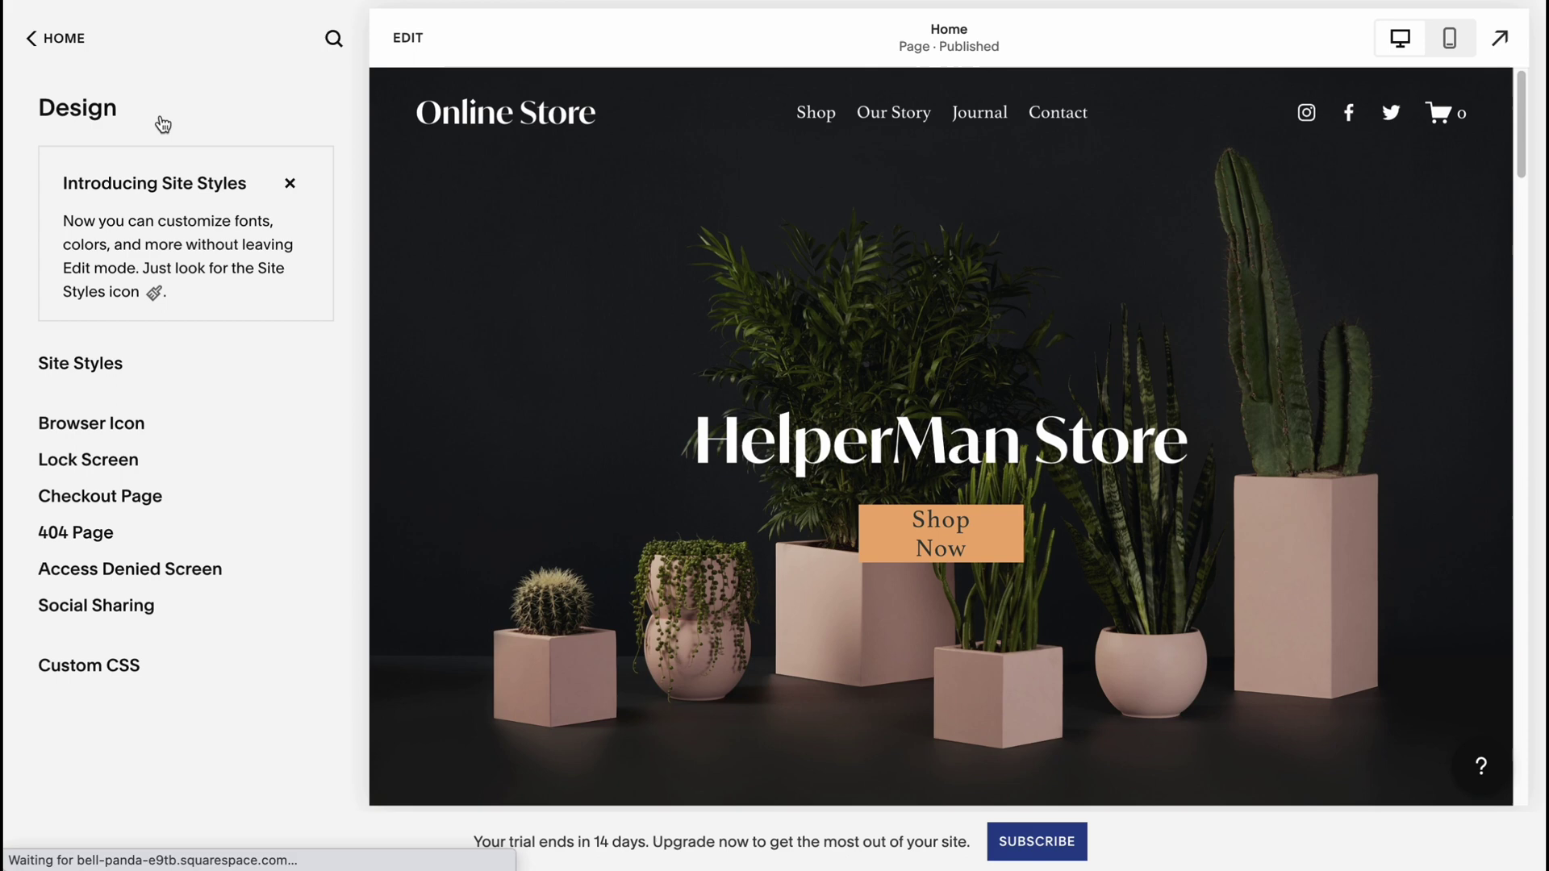
pyautogui.click(50, 38)
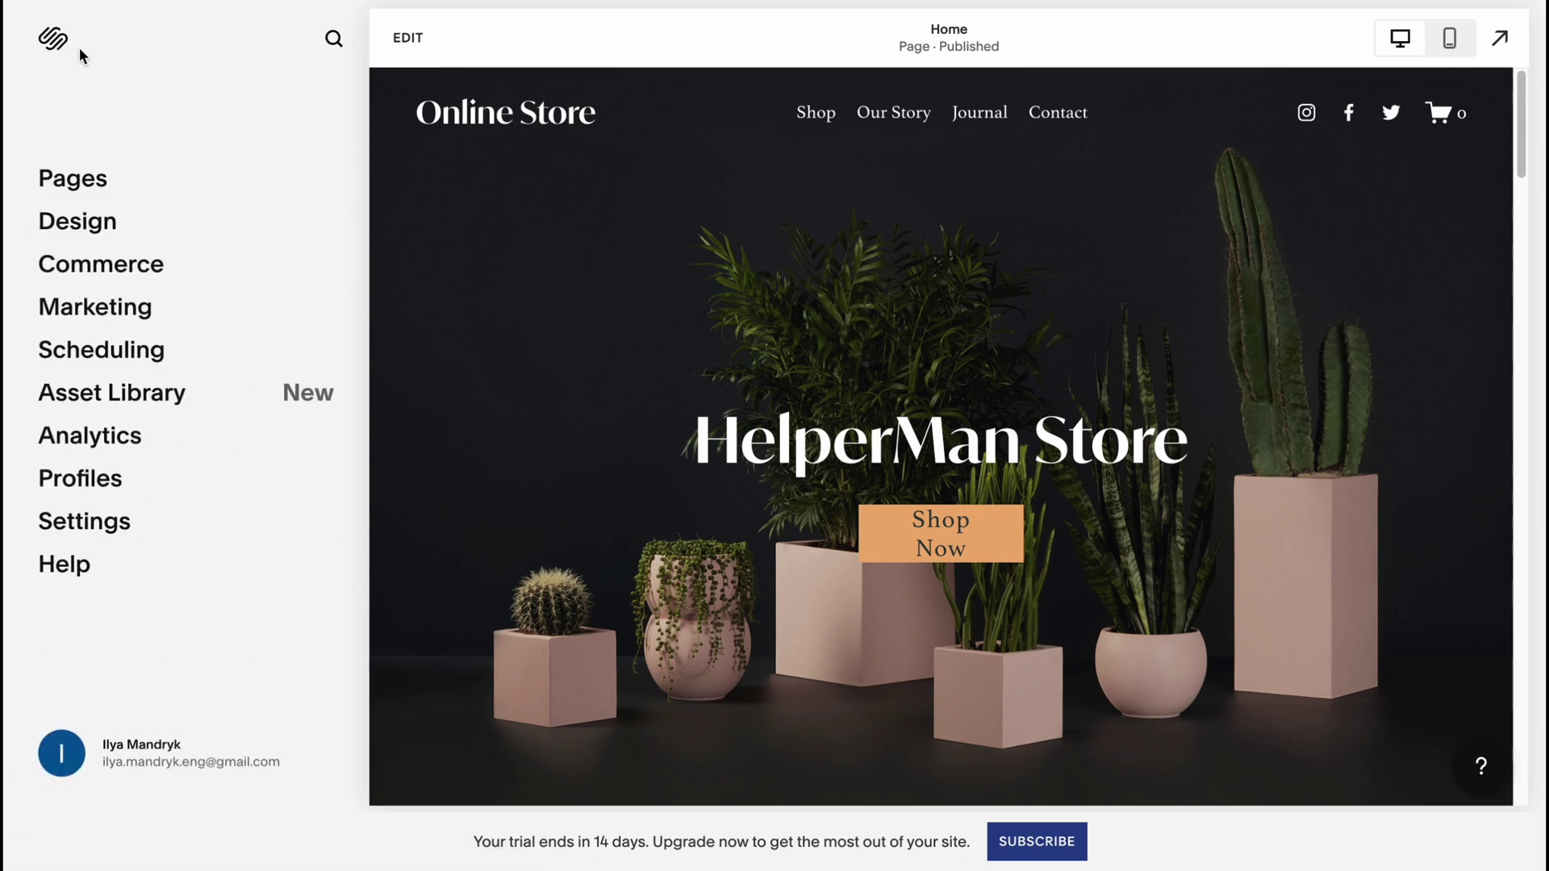
pyautogui.click(110, 283)
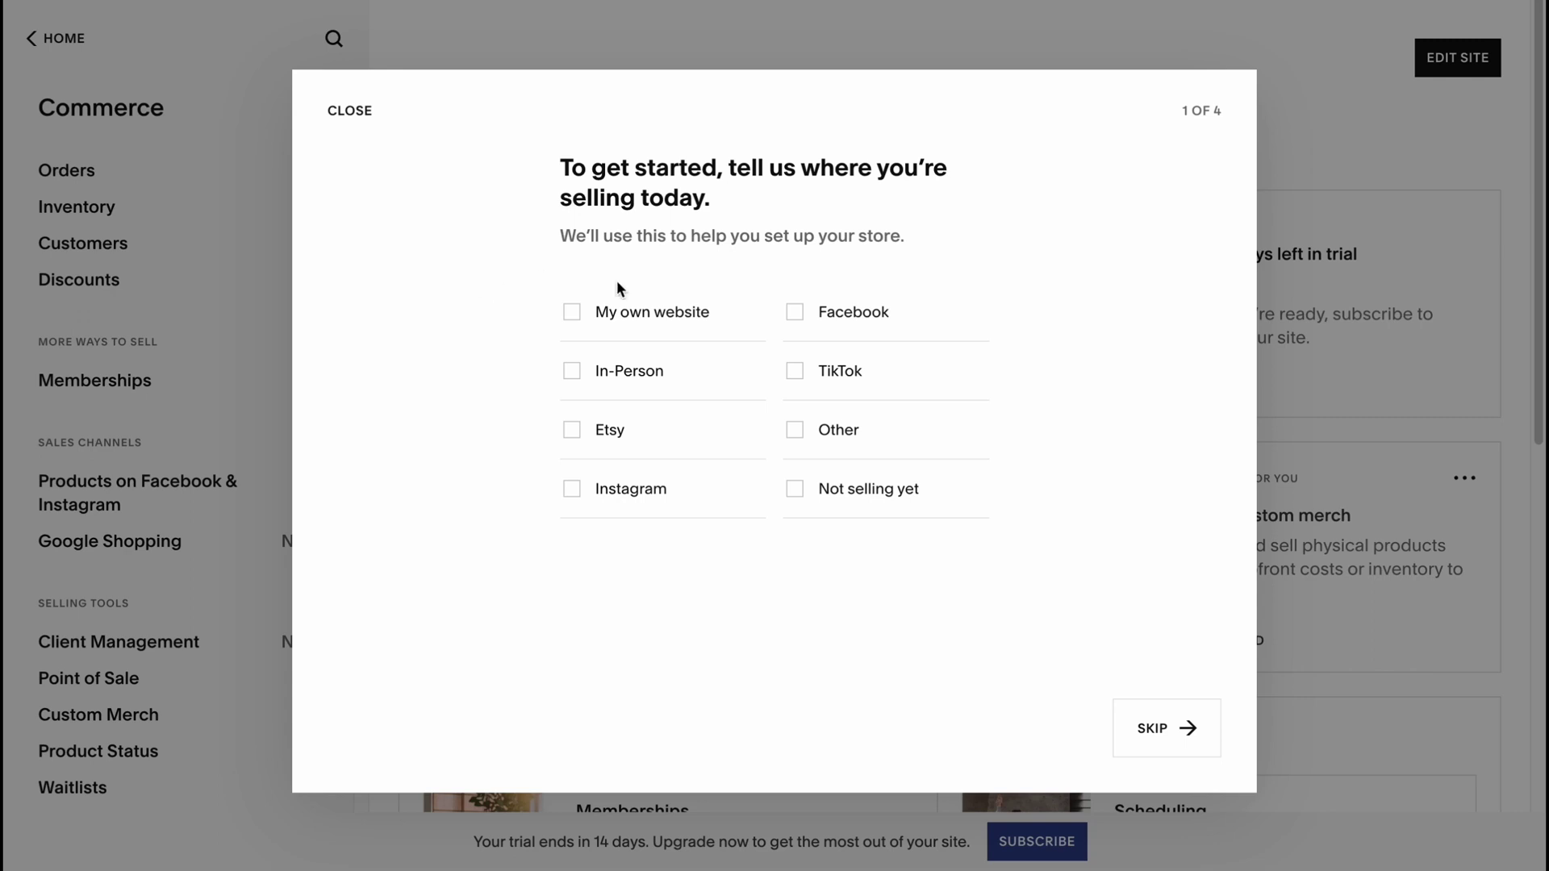
pyautogui.click(350, 112)
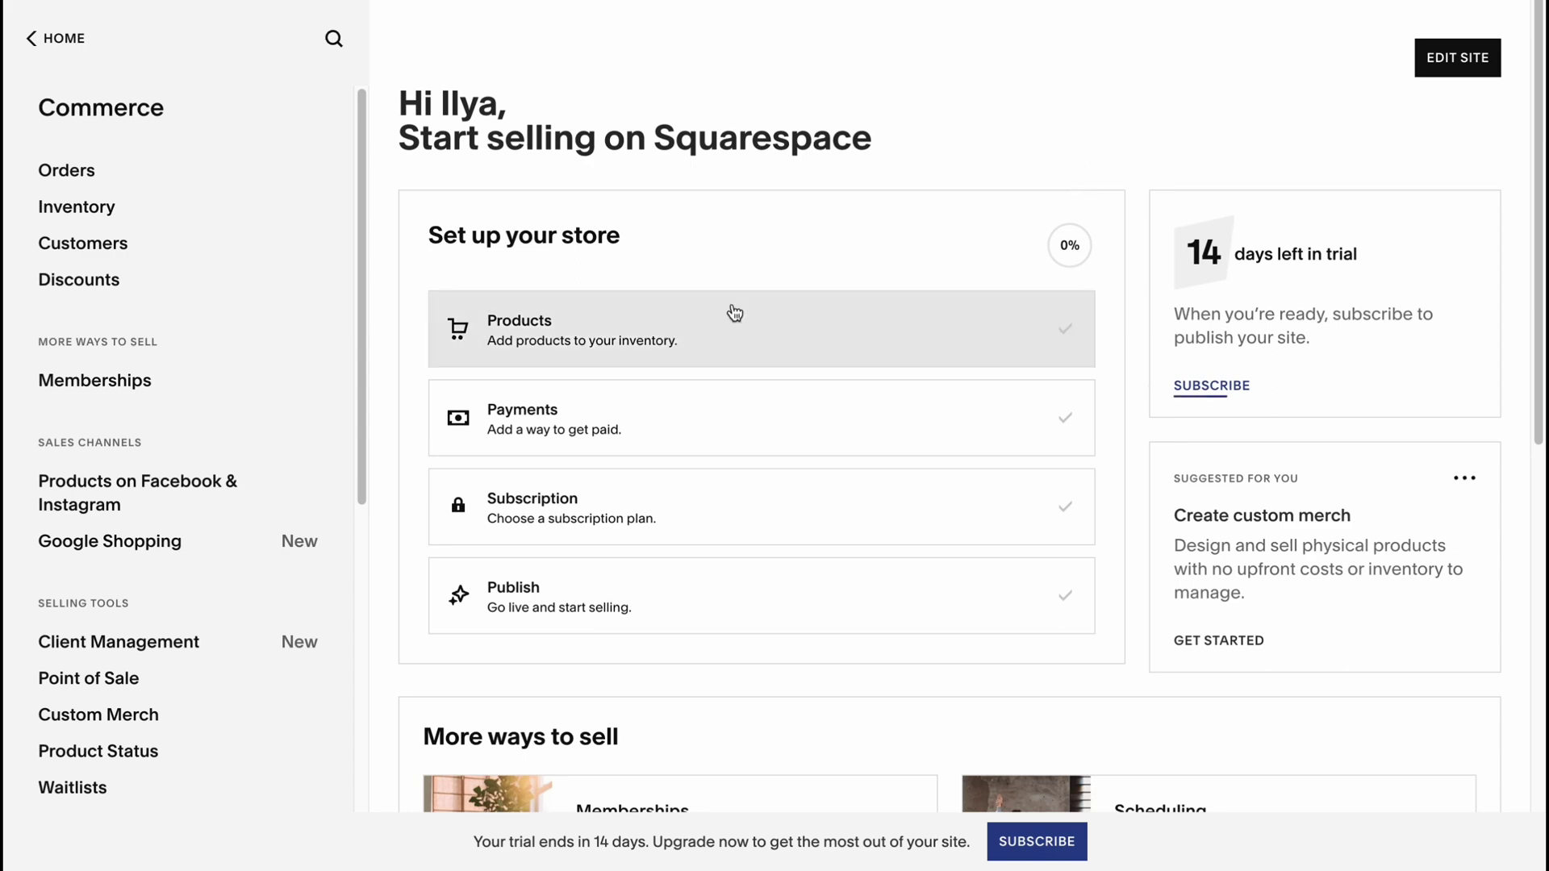
# Open the Products setup row, pick Import from Etsy, then close the Etsy Import dialog.
pyautogui.click(588, 317)
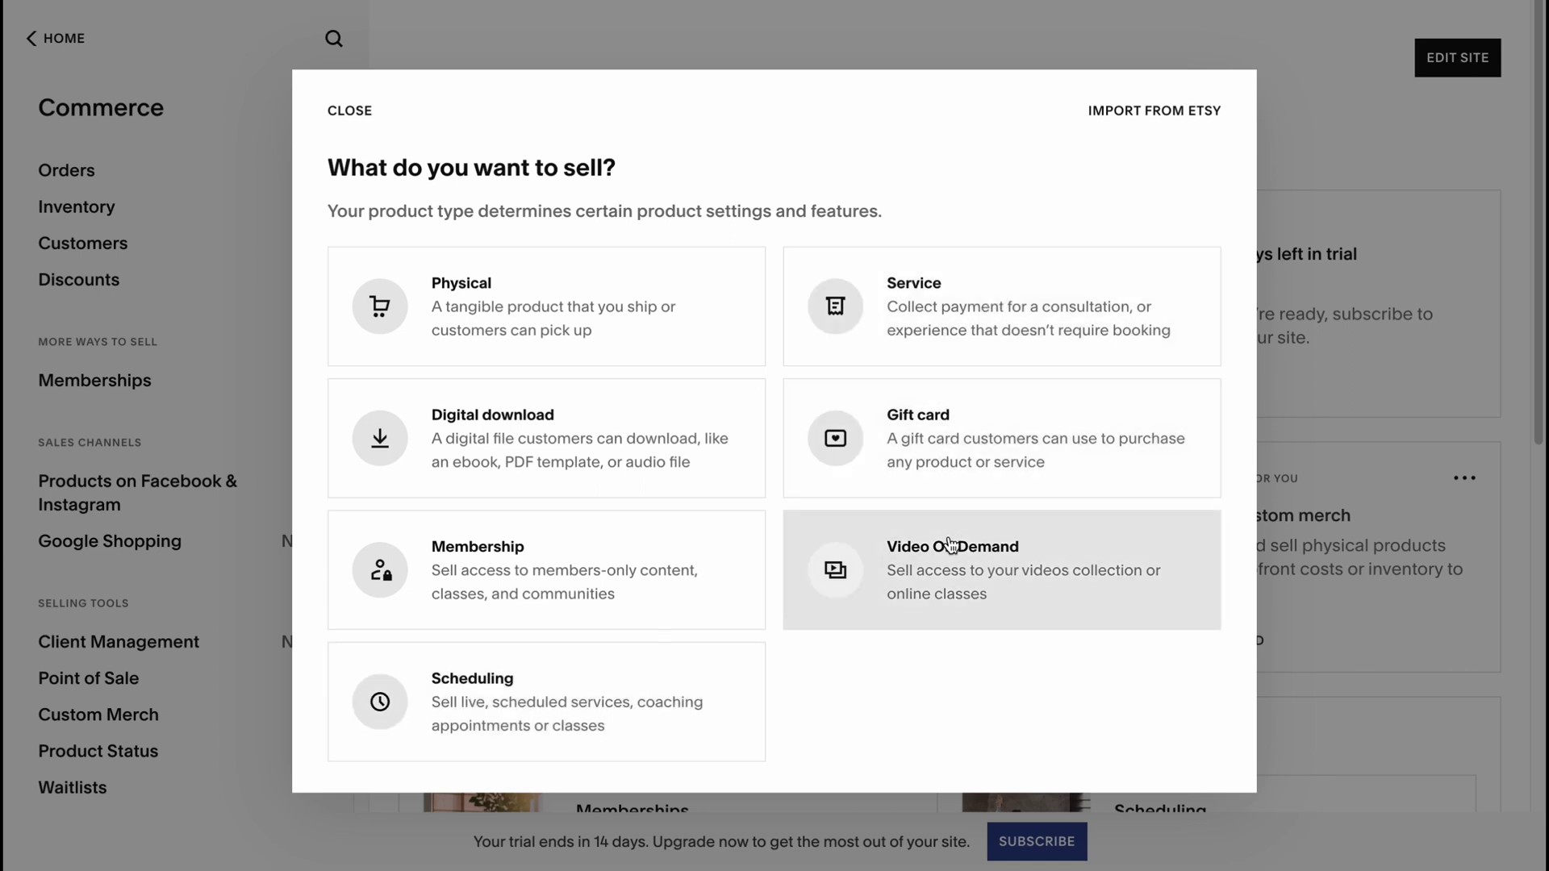
pyautogui.click(1154, 112)
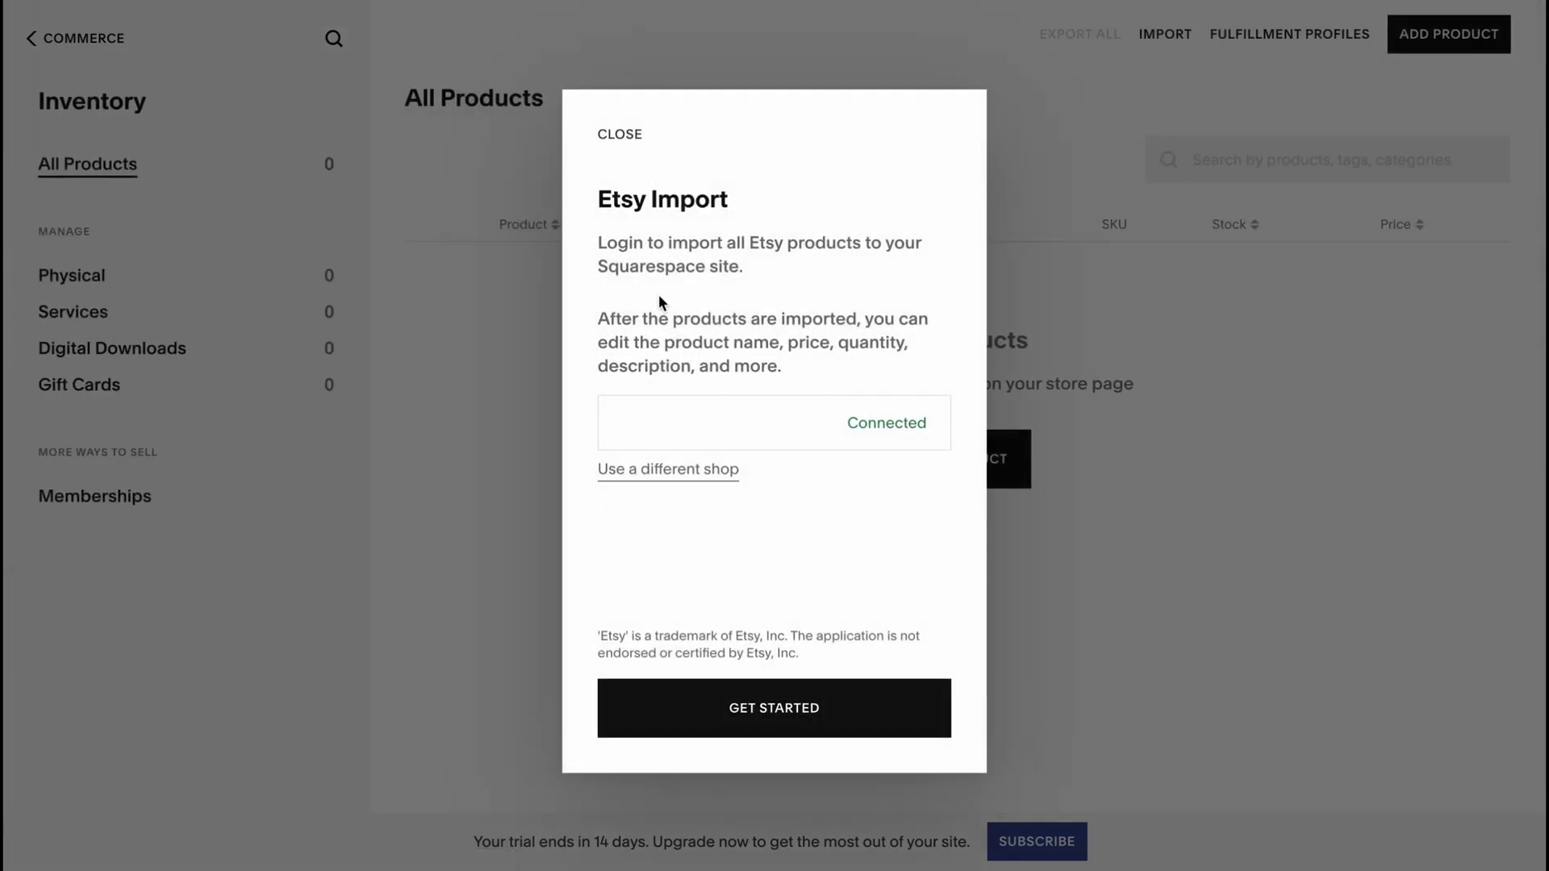
pyautogui.click(621, 134)
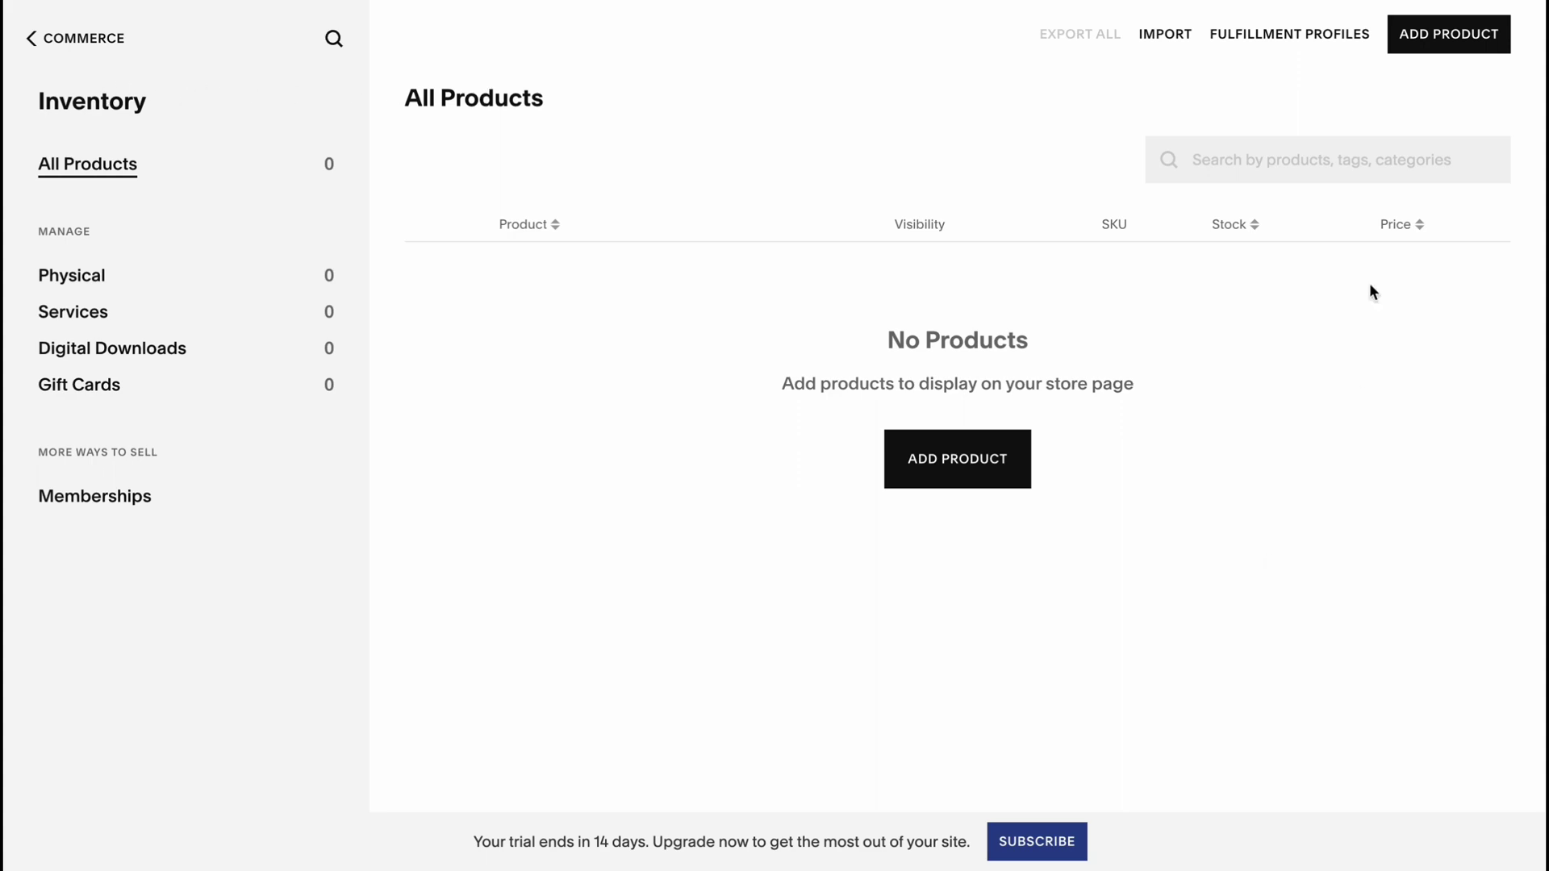
# Start a digital download product for the Eucalyptus Face Scrub, review its fields, then discard it.
pyautogui.click(980, 458)
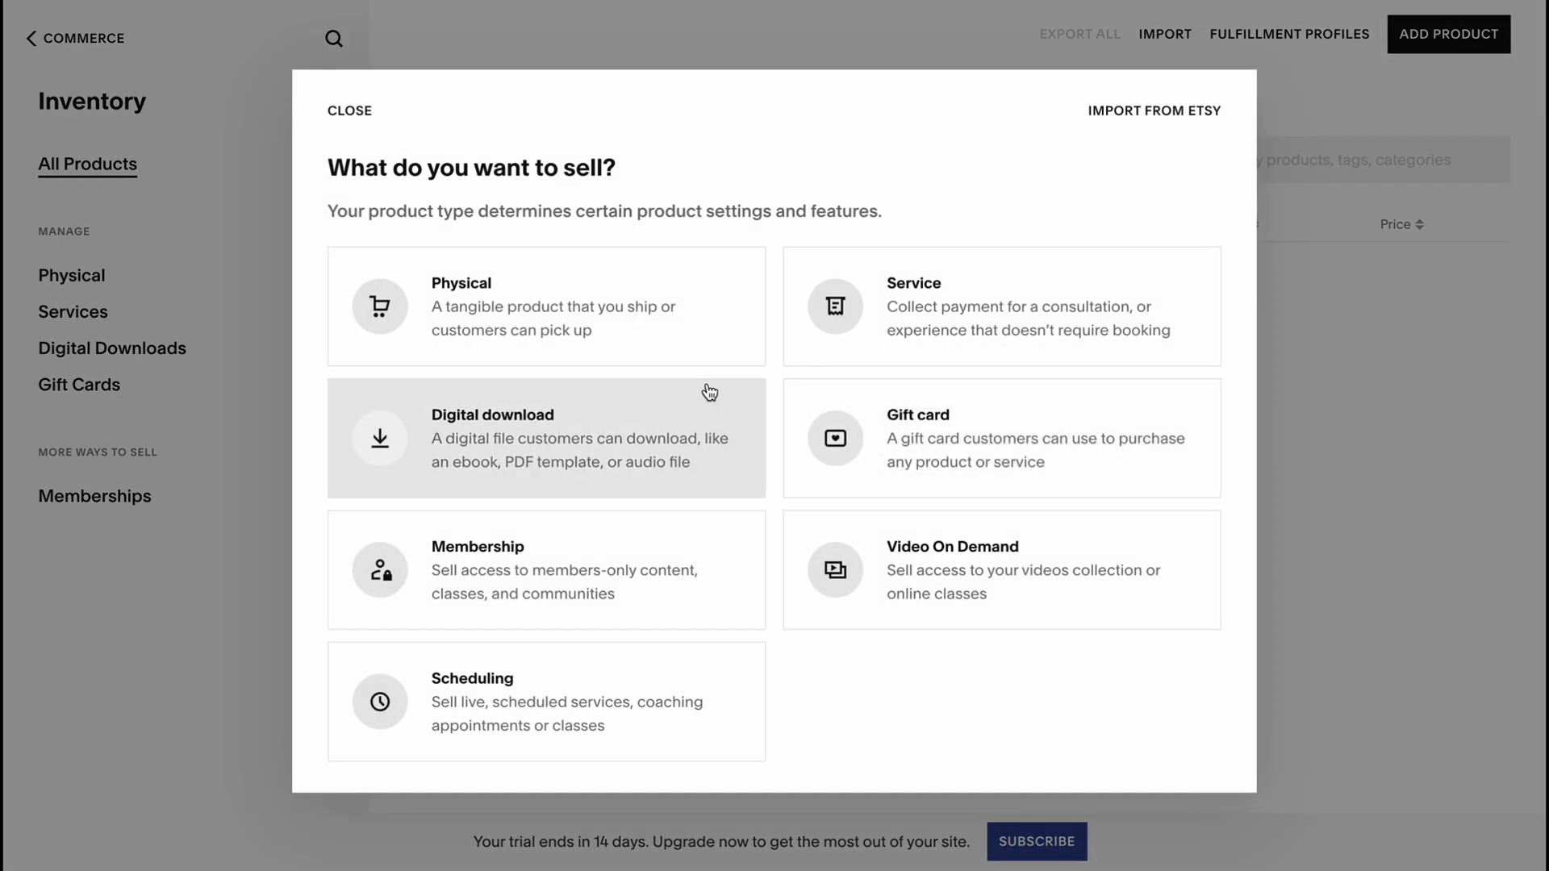
pyautogui.click(482, 436)
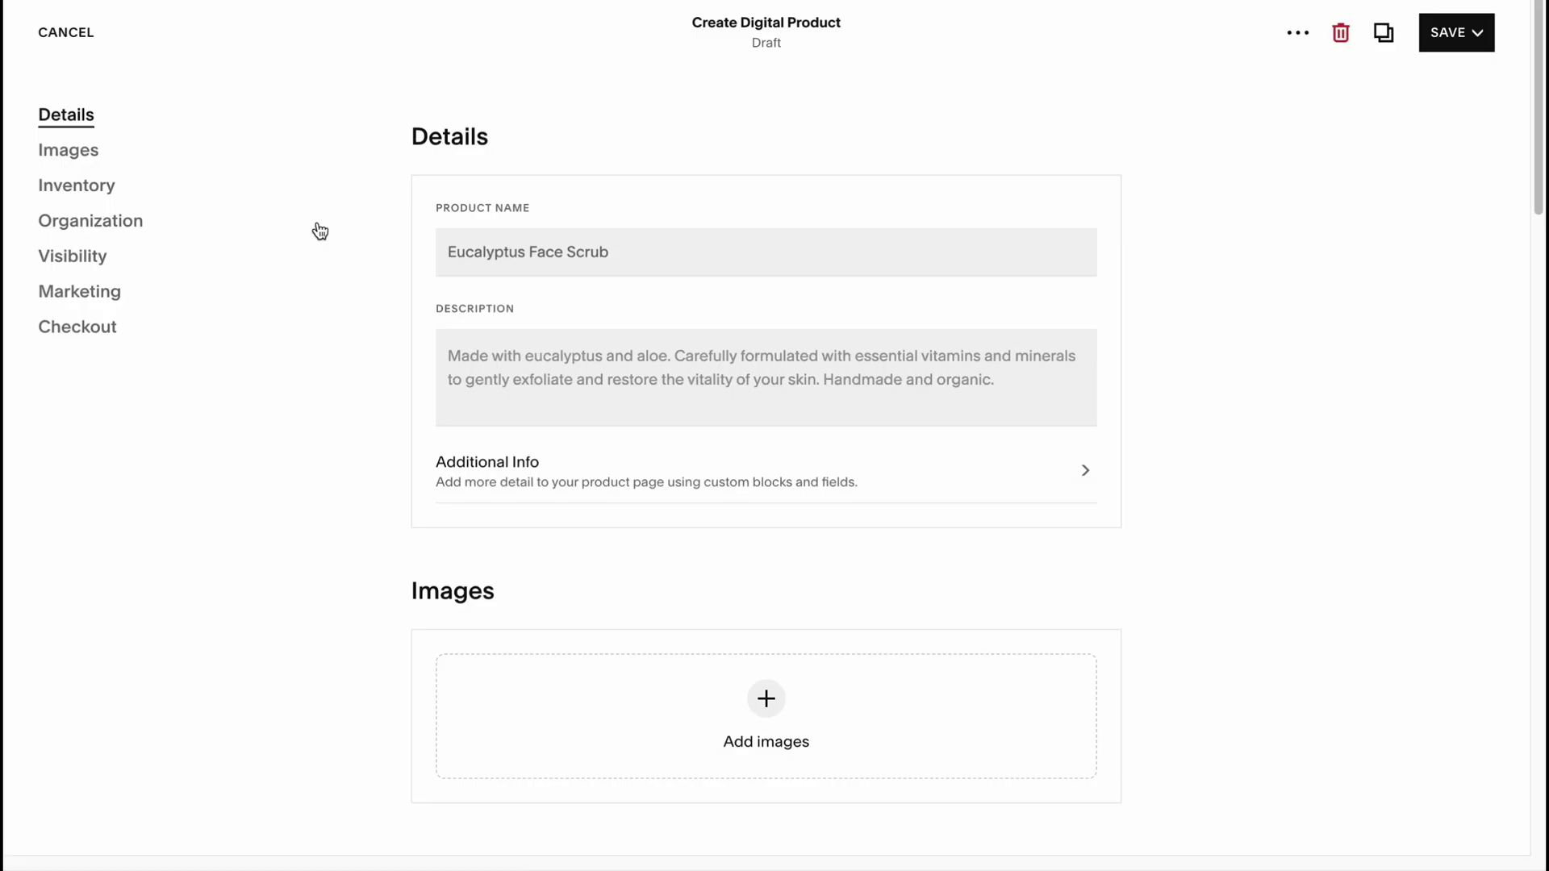
pyautogui.click(644, 253)
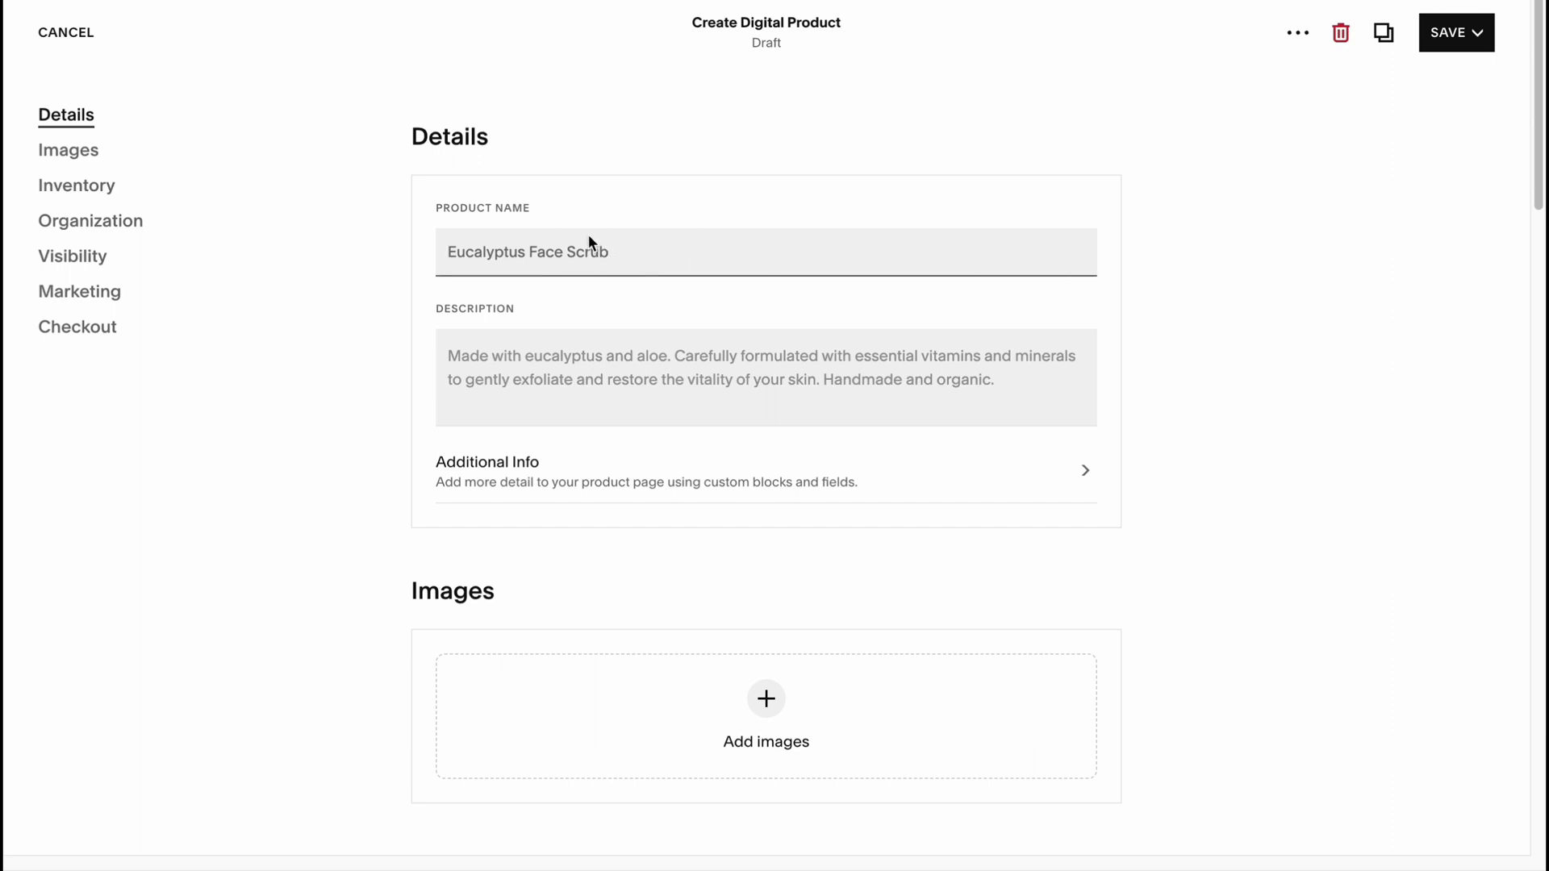
pyautogui.click(458, 361)
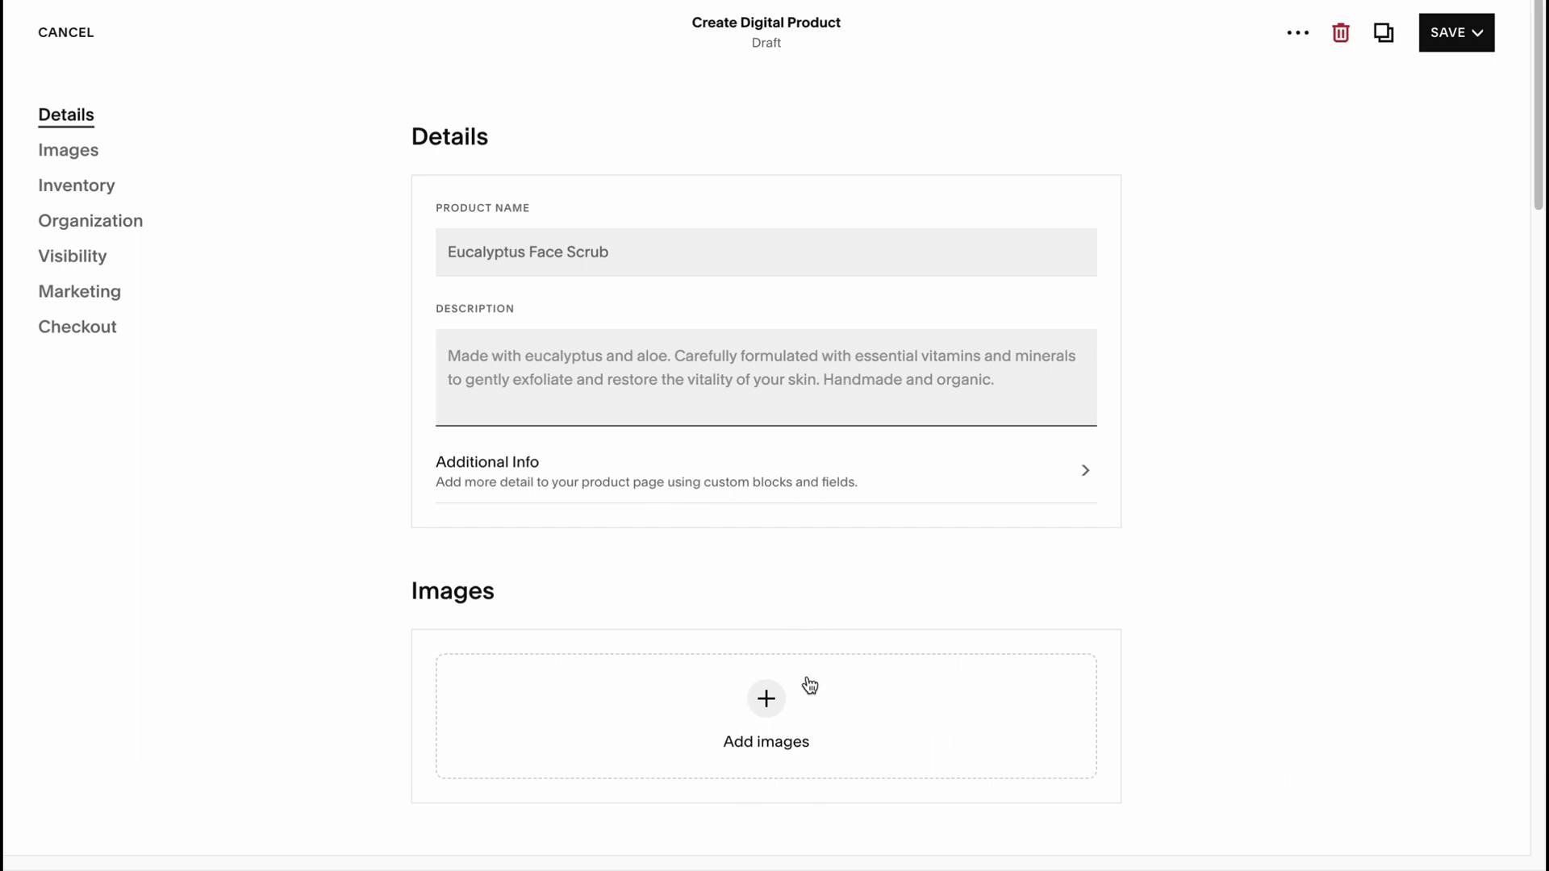
pyautogui.scroll(-1, 803, 667)
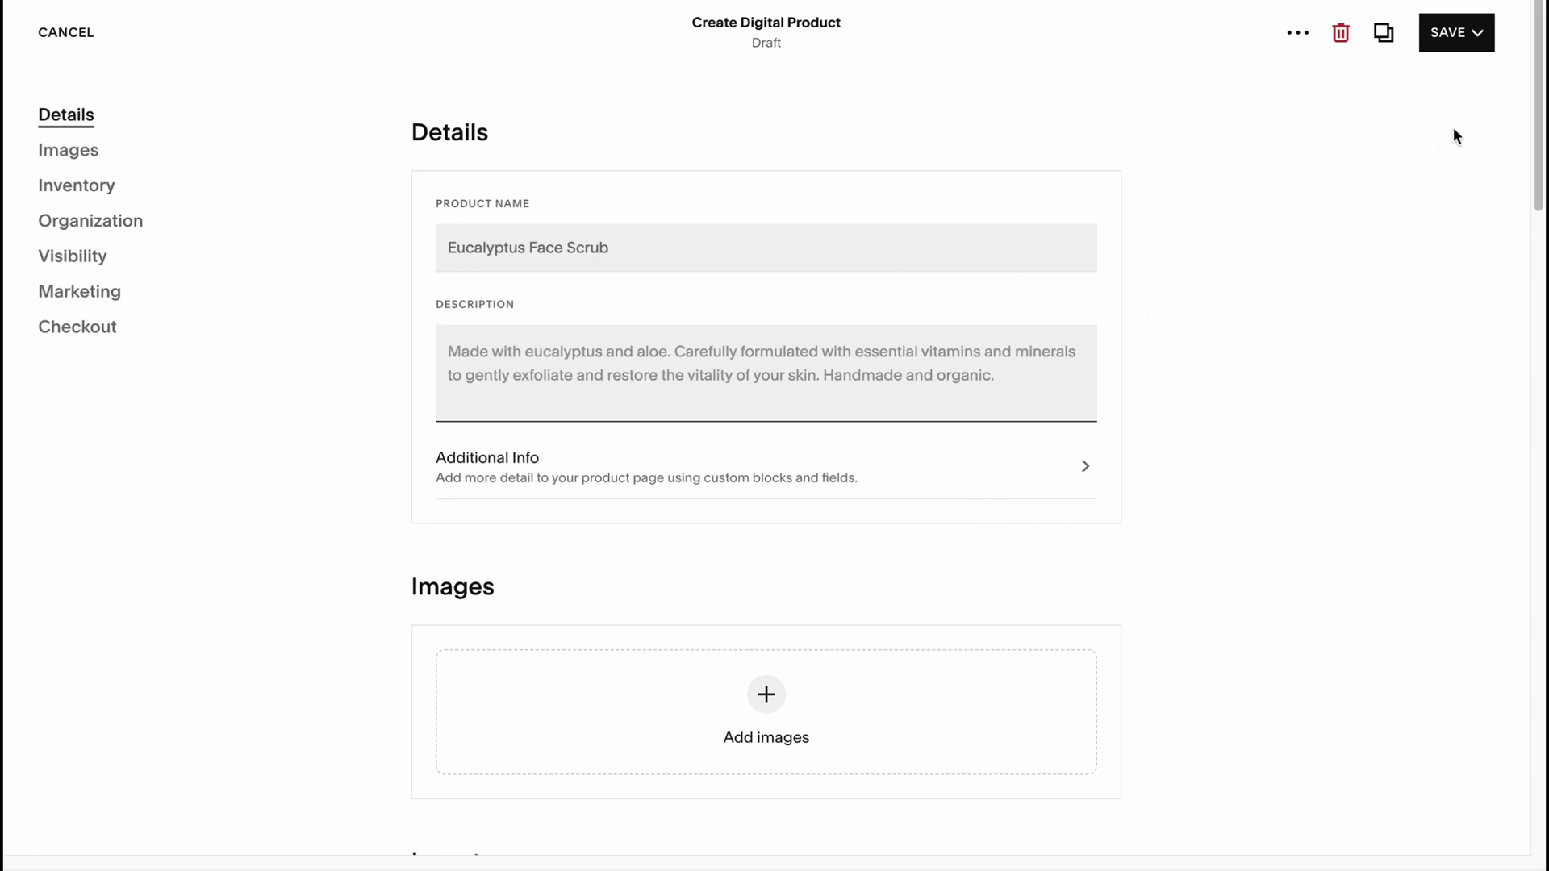
pyautogui.click(74, 34)
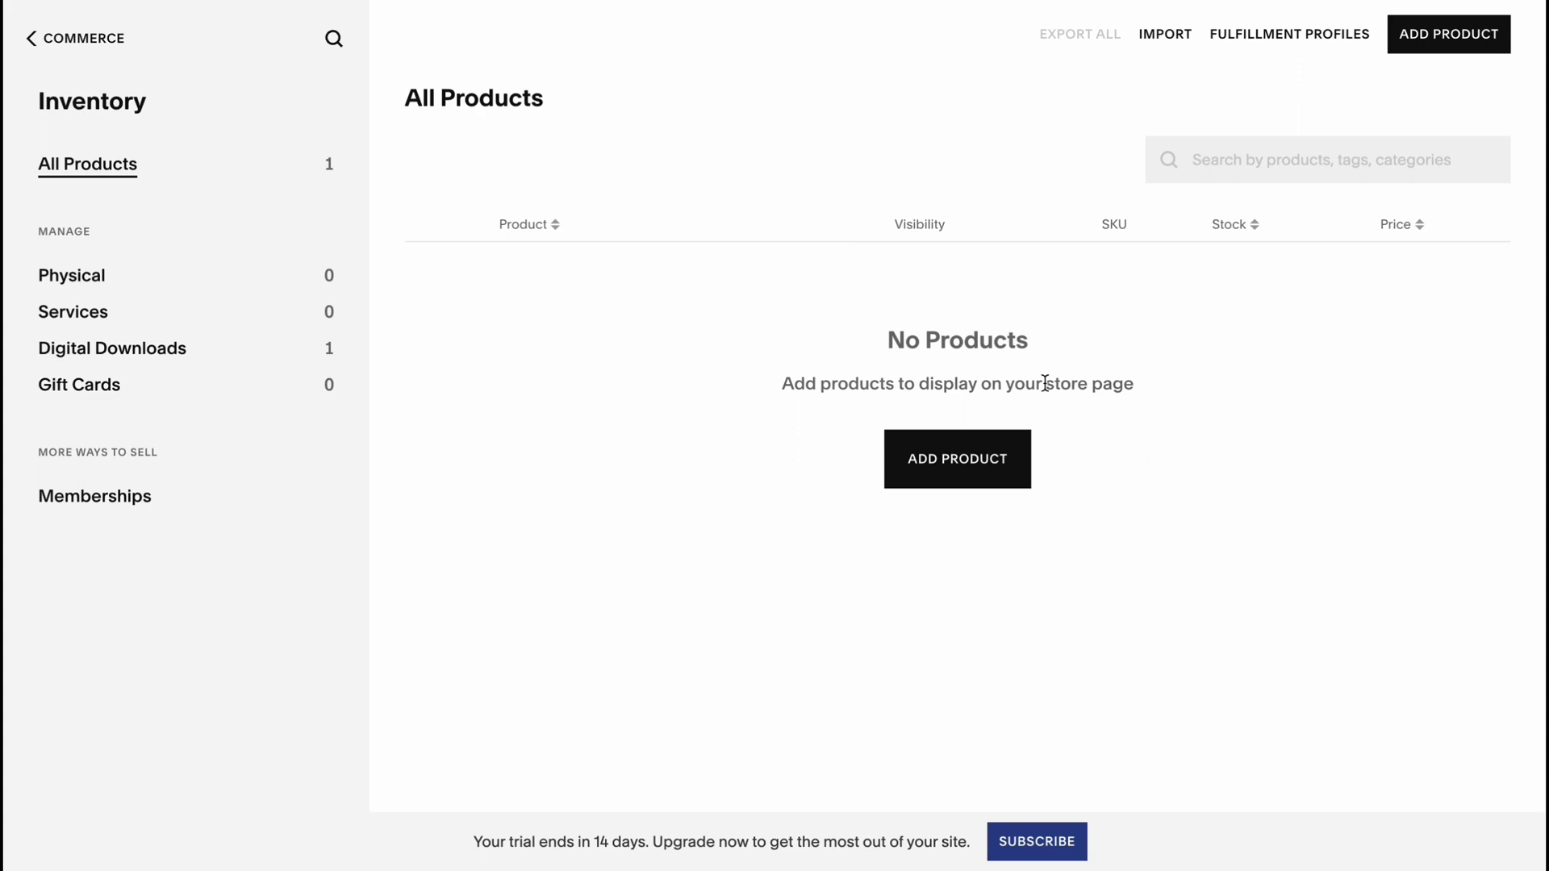
# Review the Stripe, PayPal and Square payment processor options from the Commerce overview.
pyautogui.click(66, 45)
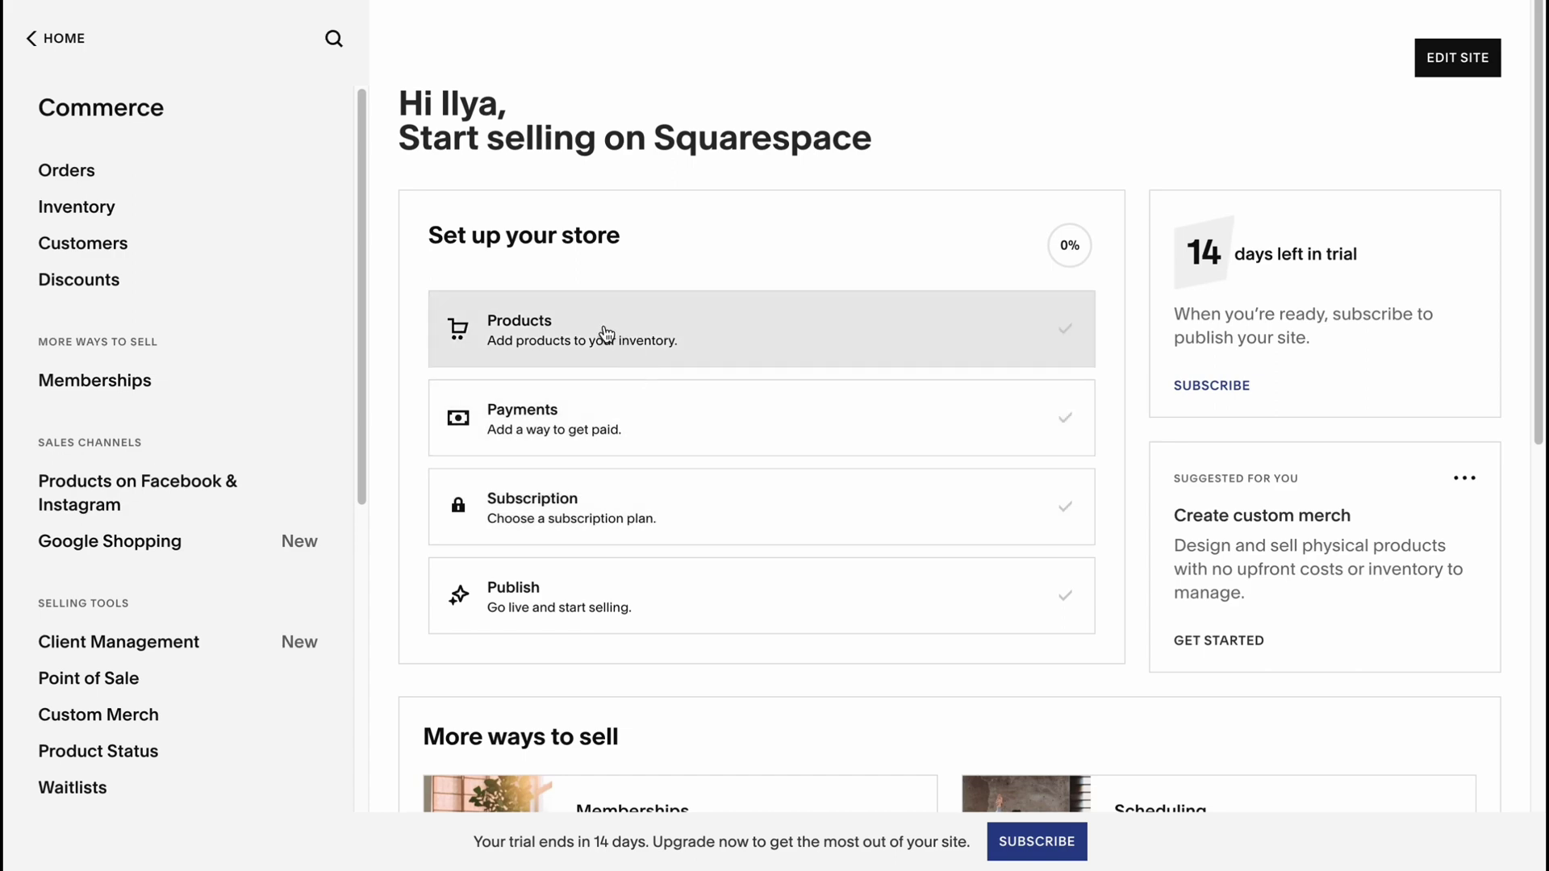
pyautogui.click(633, 421)
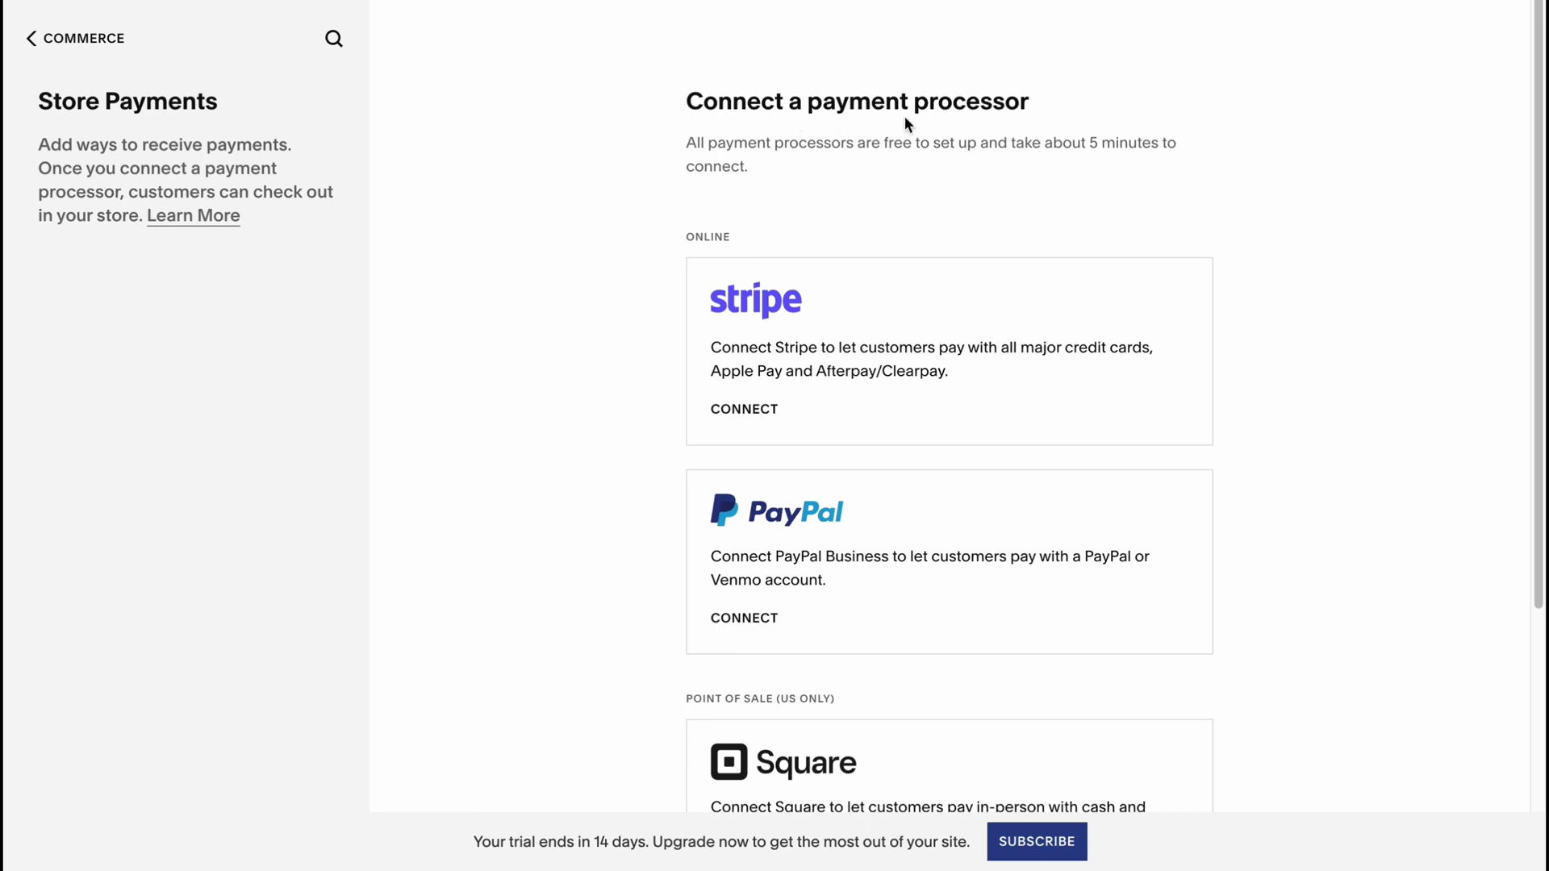
pyautogui.scroll(-1, 936, 314)
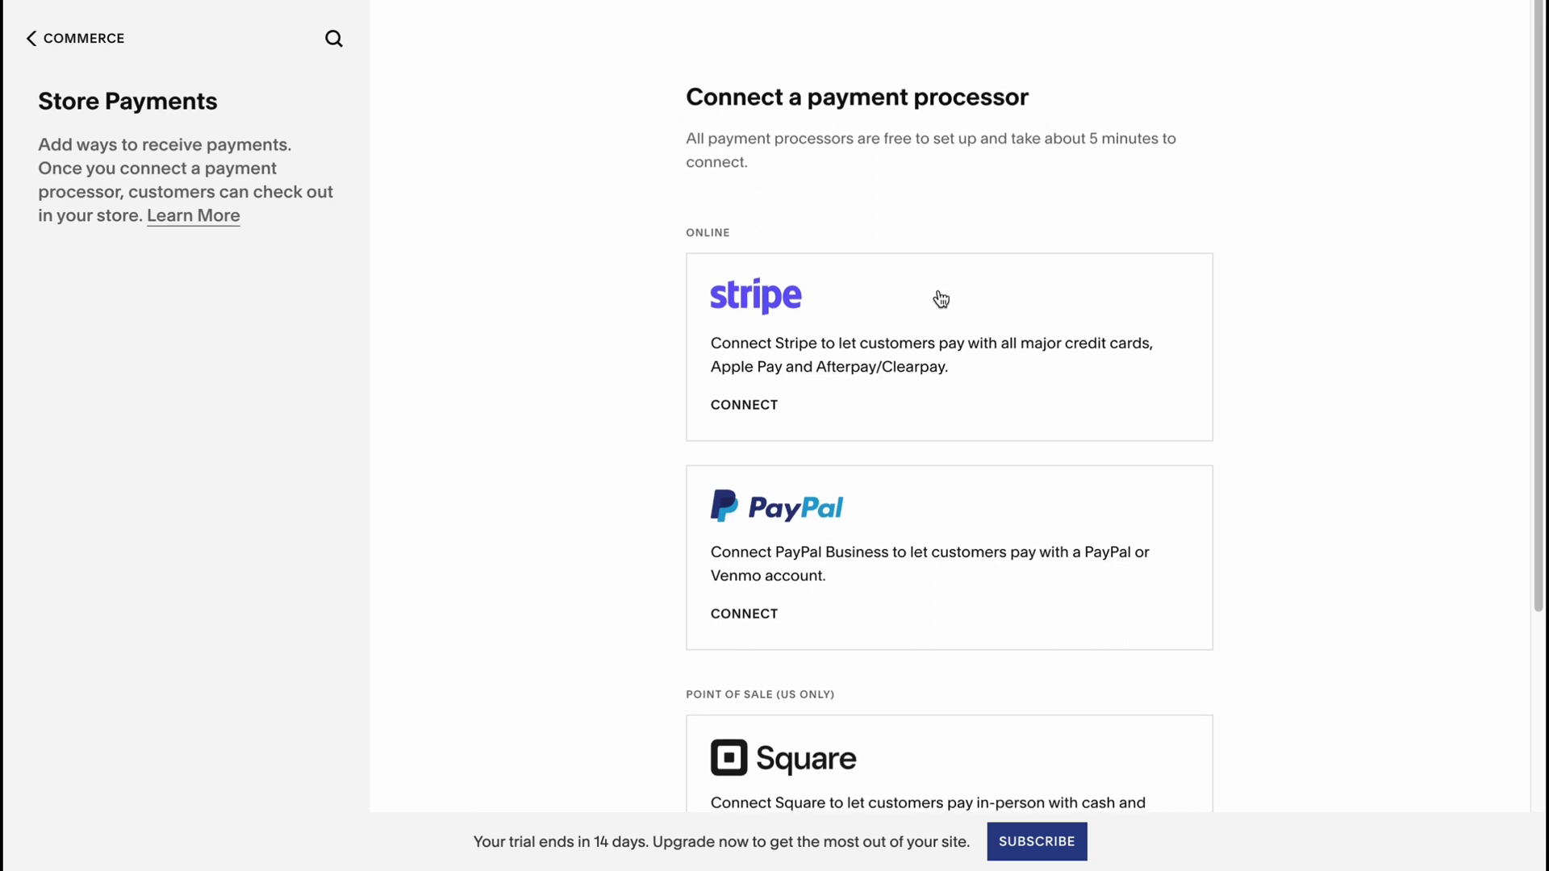
pyautogui.scroll(-3, 818, 589)
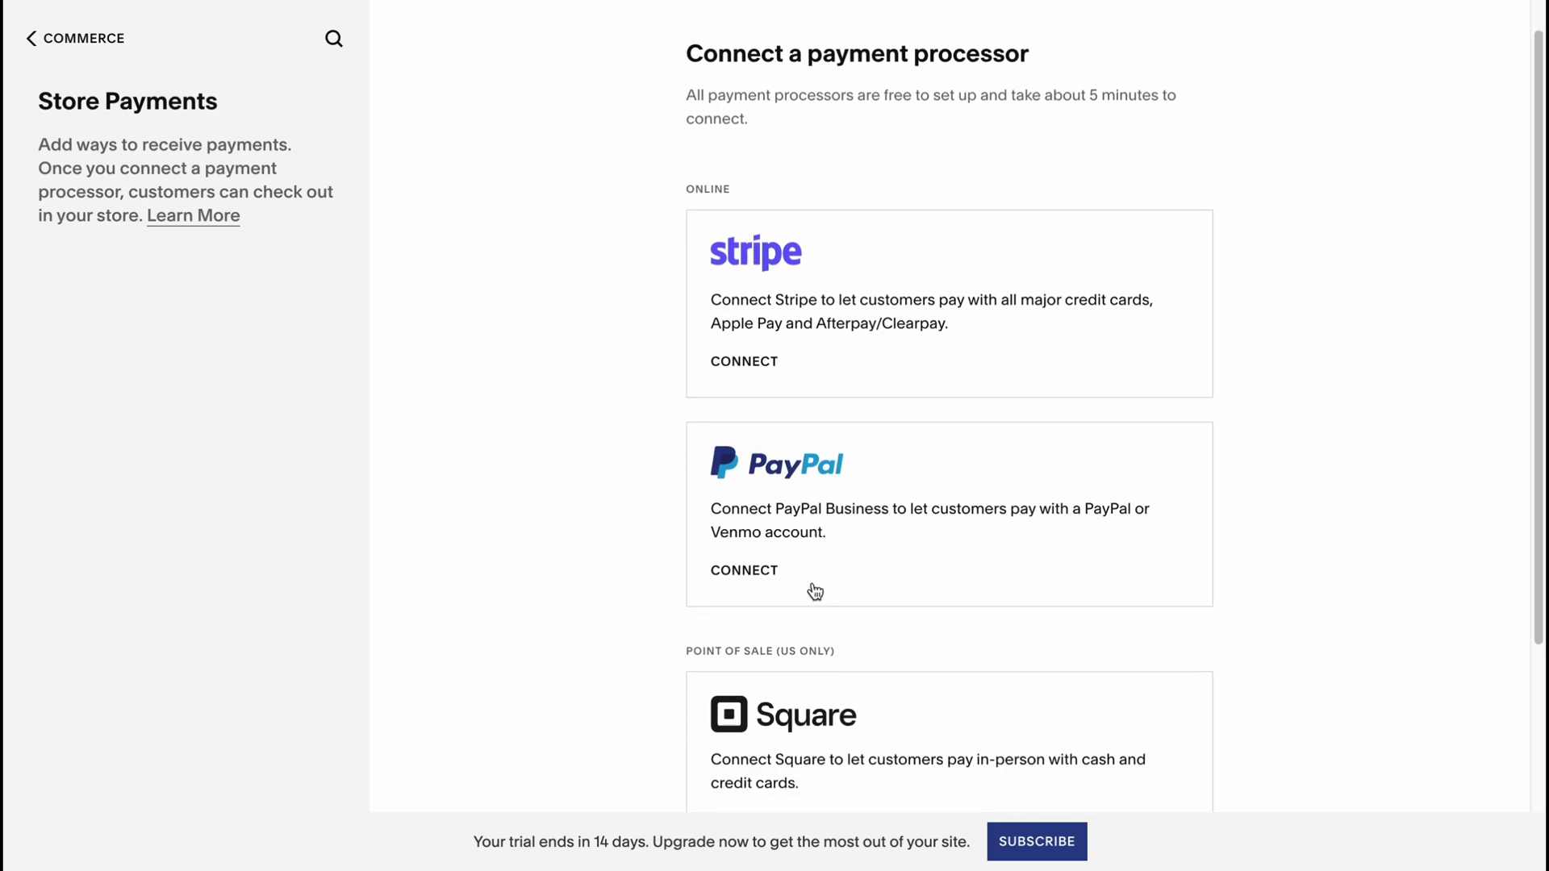
pyautogui.scroll(3, 476, 534)
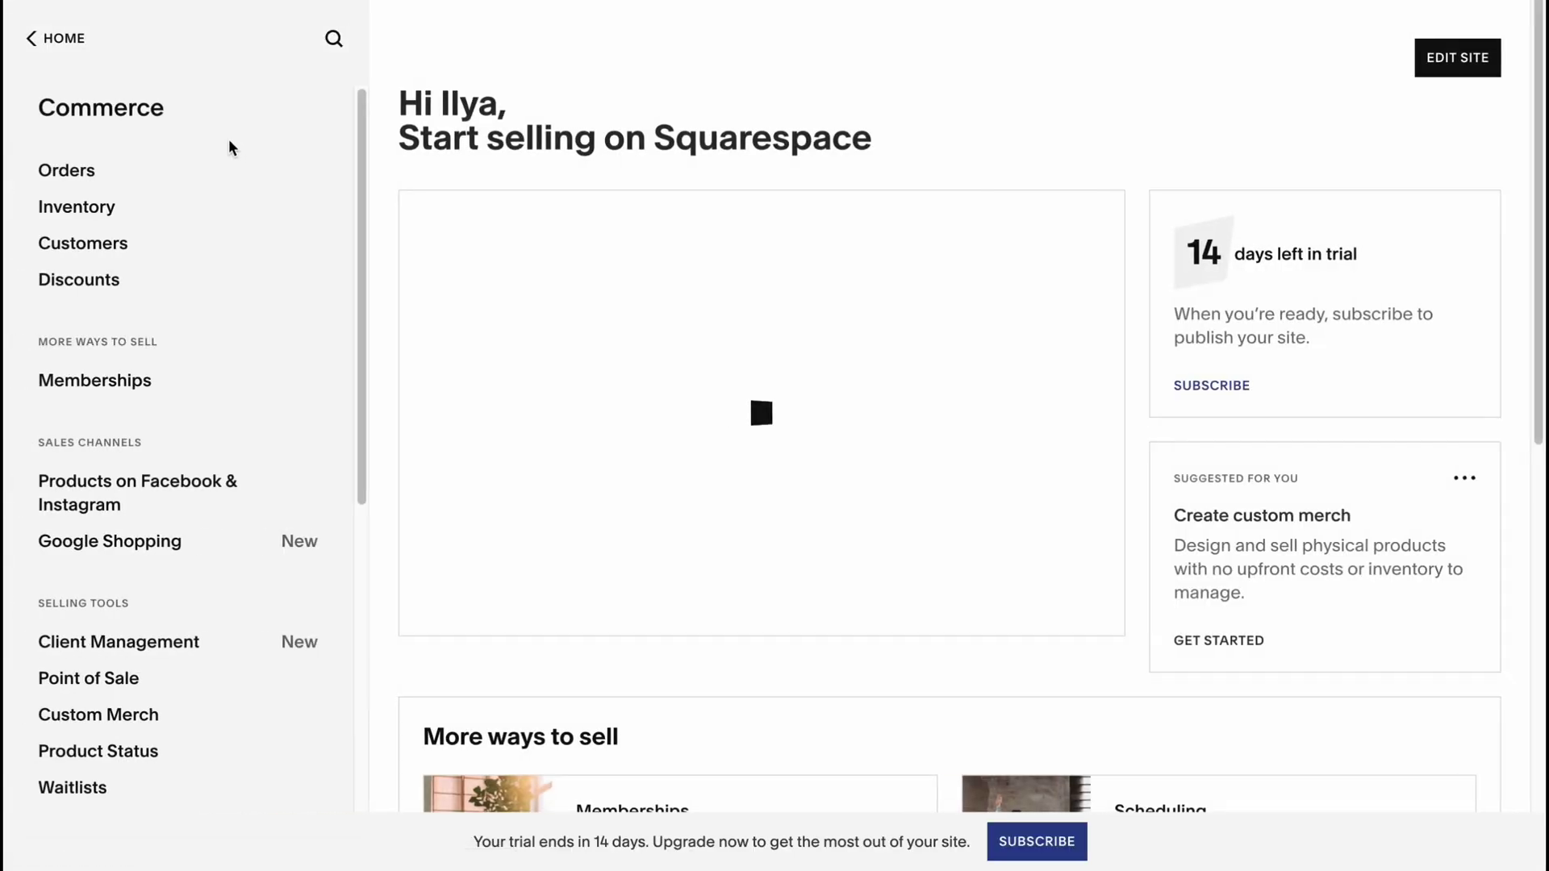
pyautogui.click(84, 206)
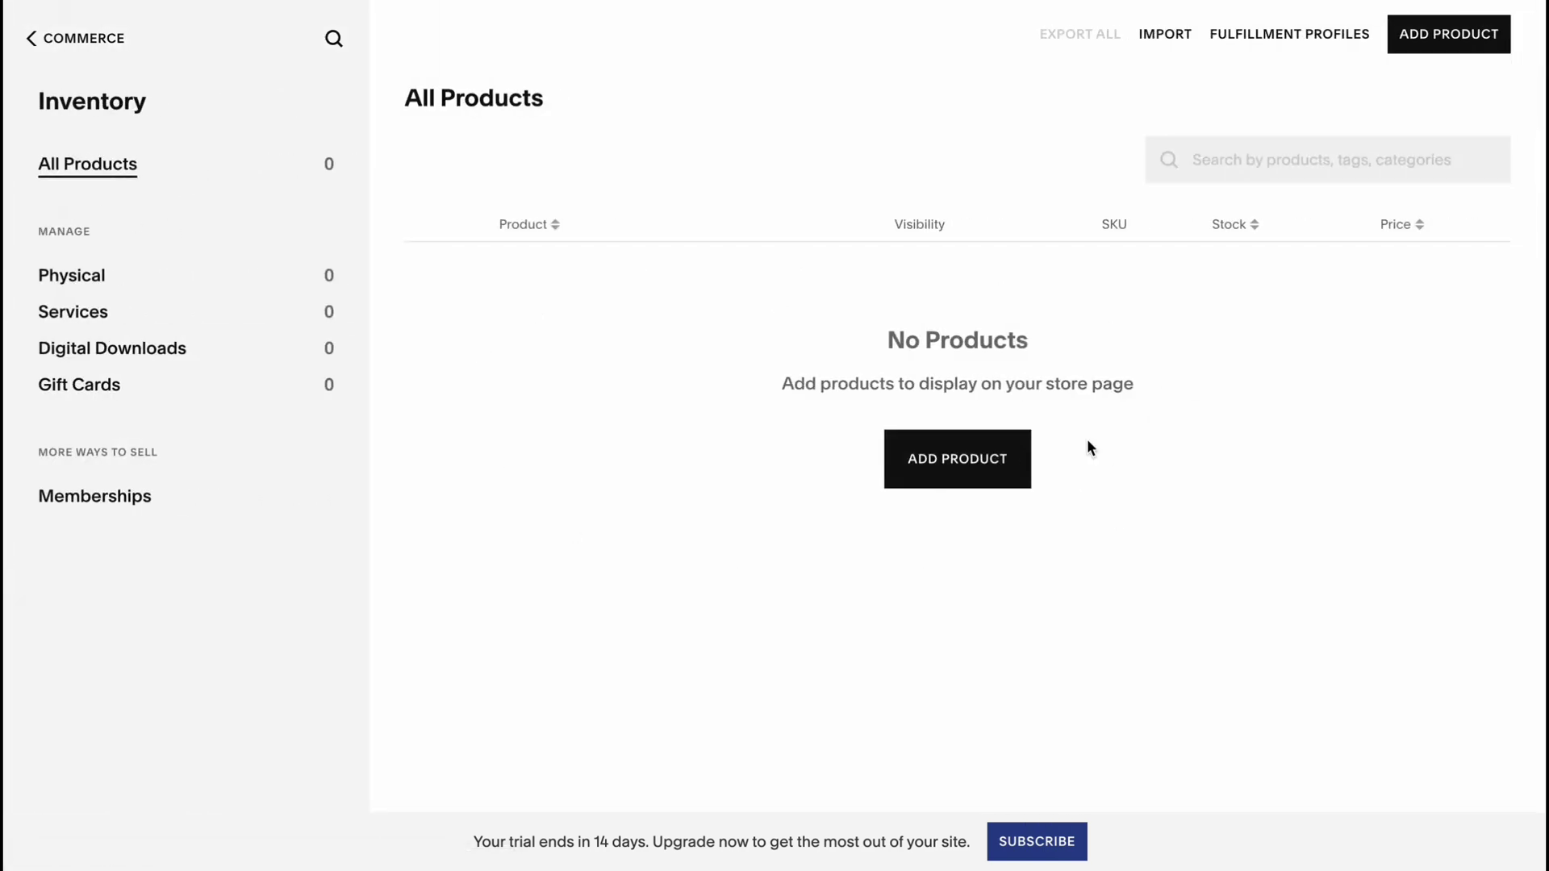
pyautogui.click(48, 40)
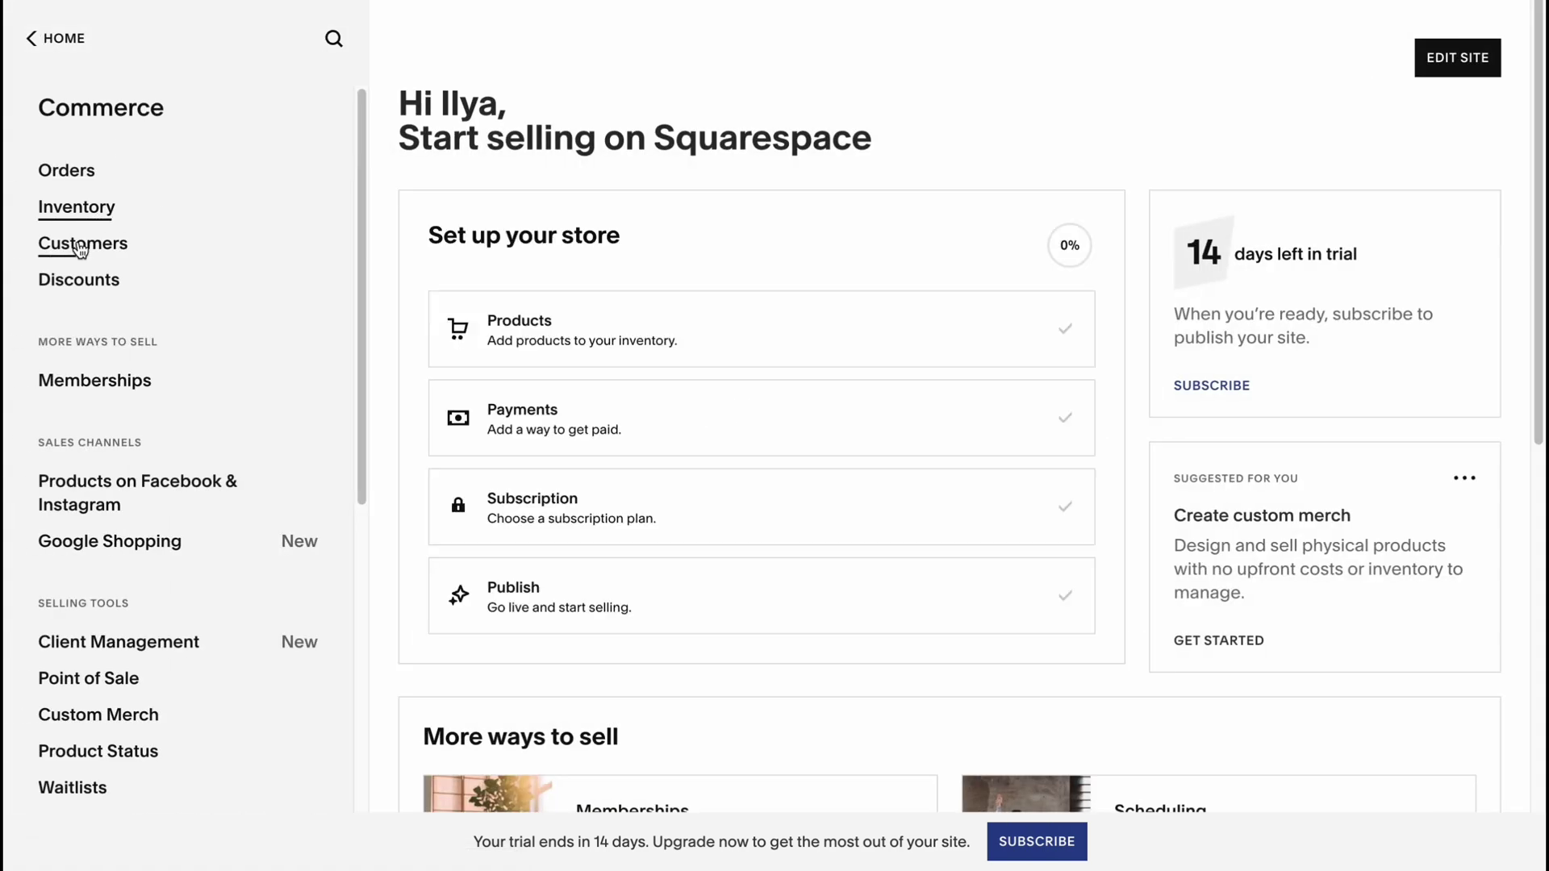
pyautogui.click(90, 244)
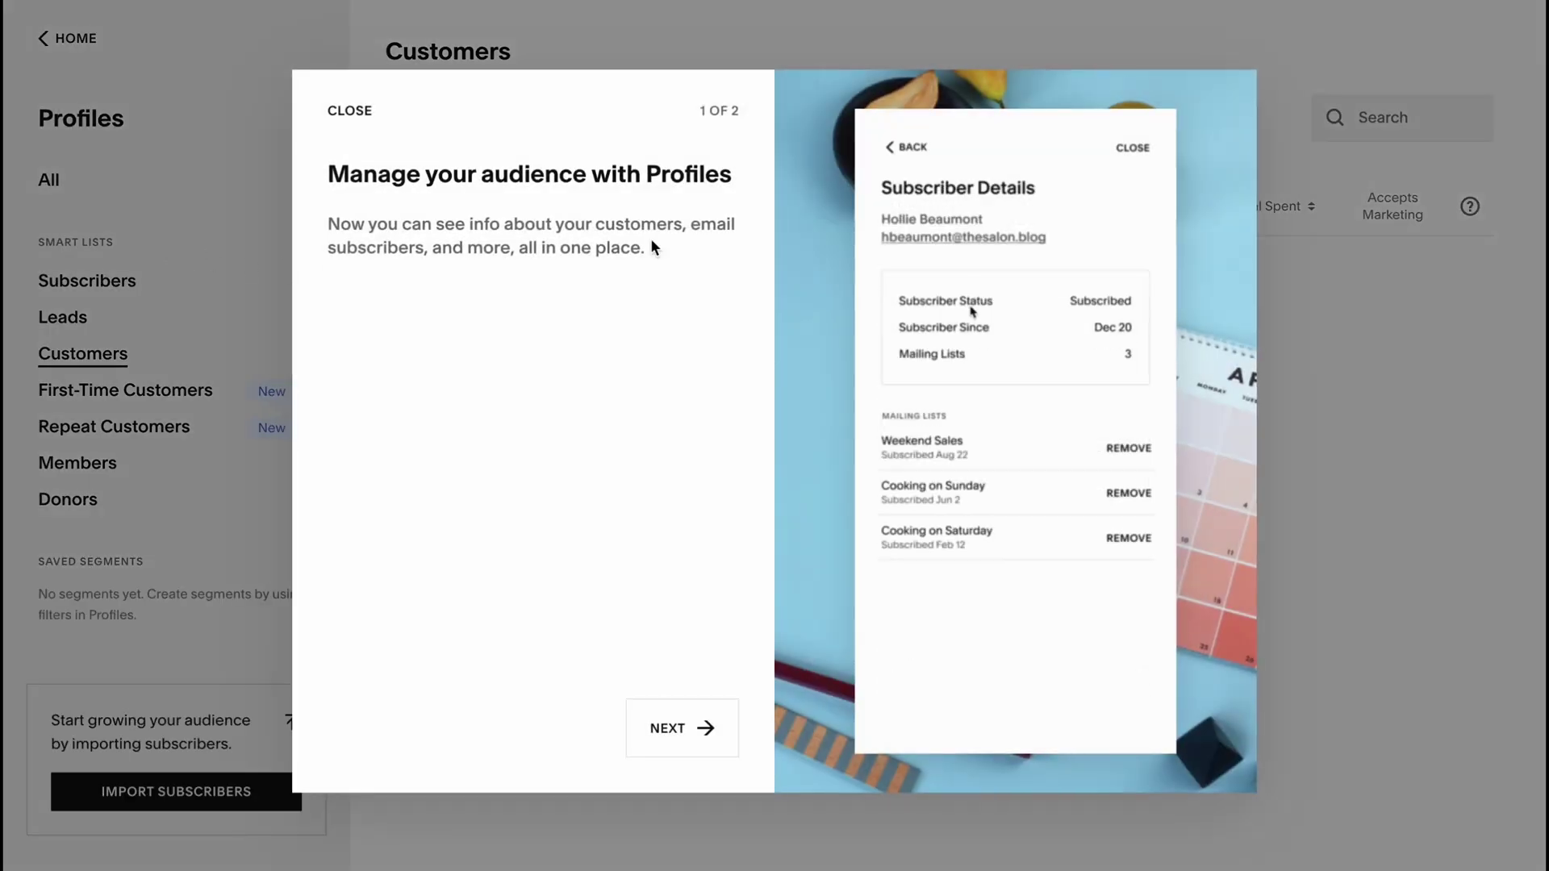
pyautogui.click(324, 111)
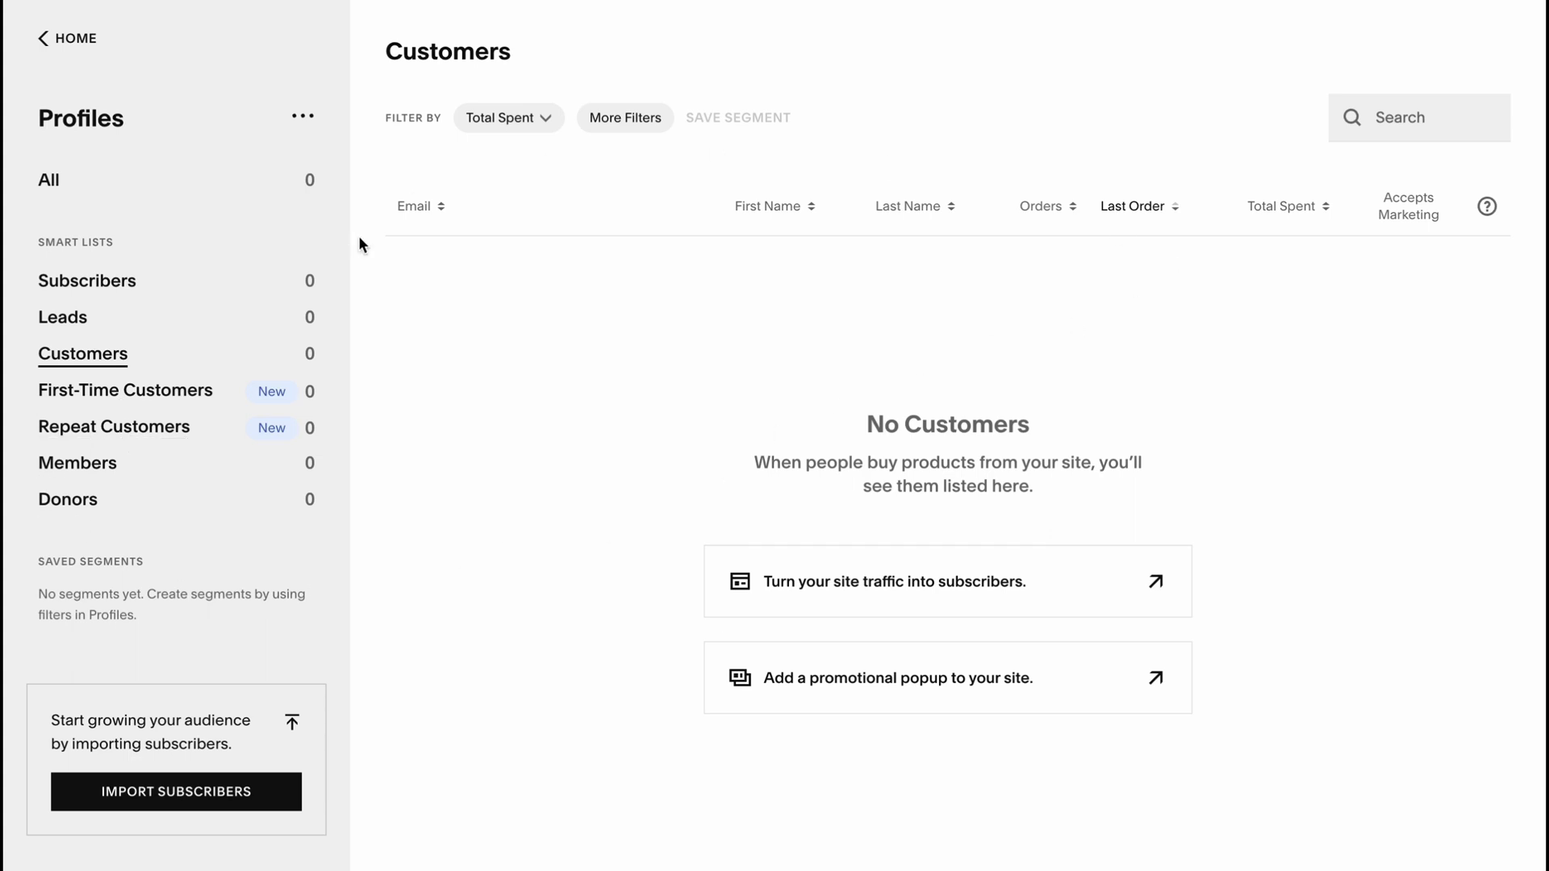
# Confirm the Active, Scheduled and Inactive discount lists are empty, then return to the Home menu.
pyautogui.click(69, 38)
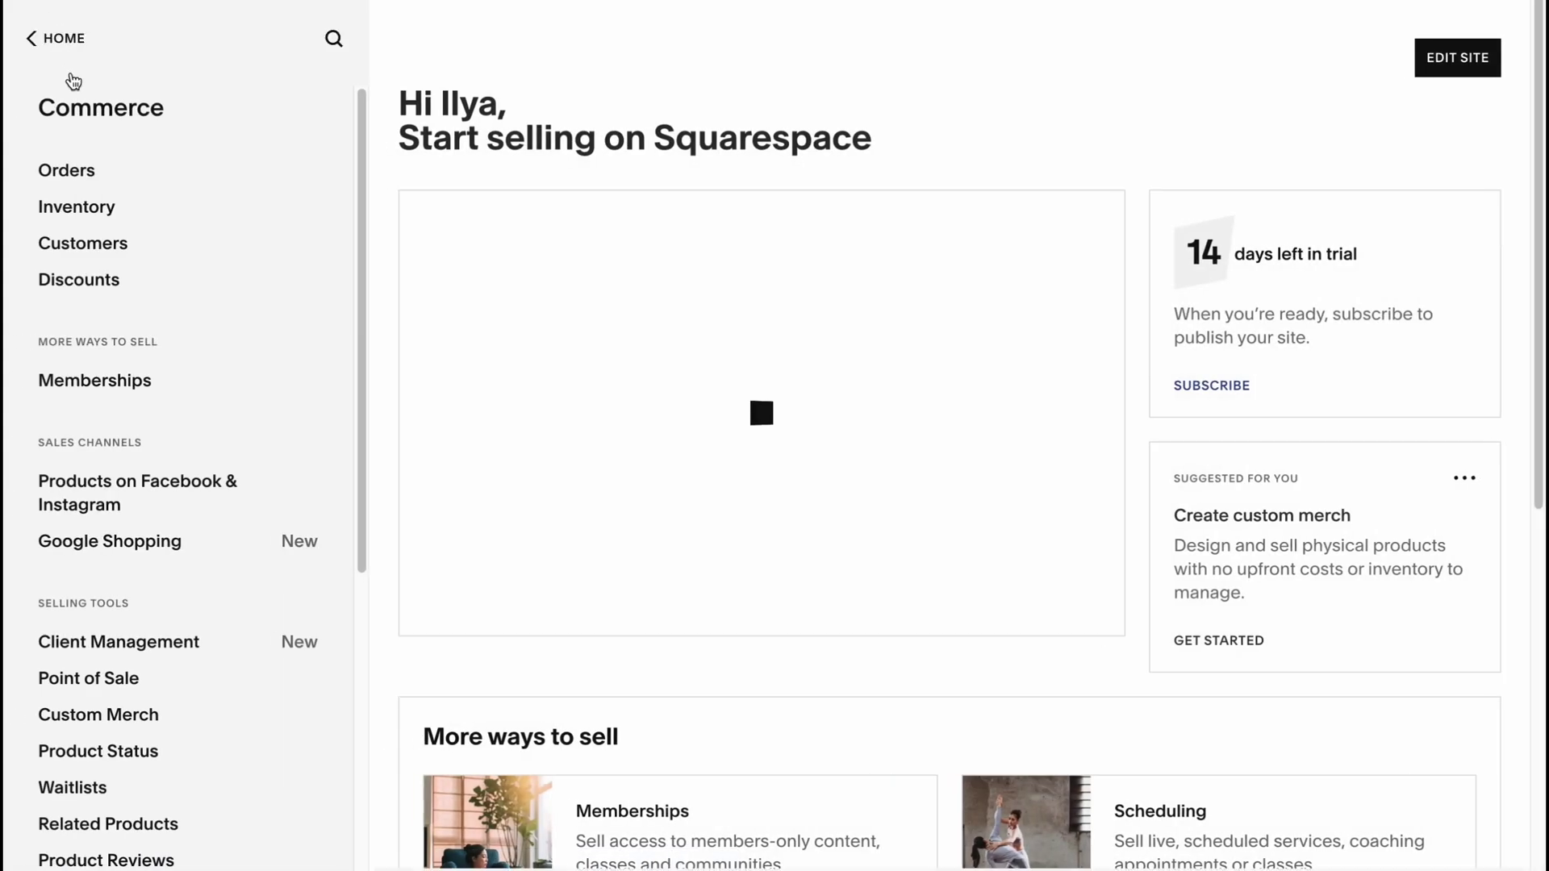
pyautogui.click(101, 294)
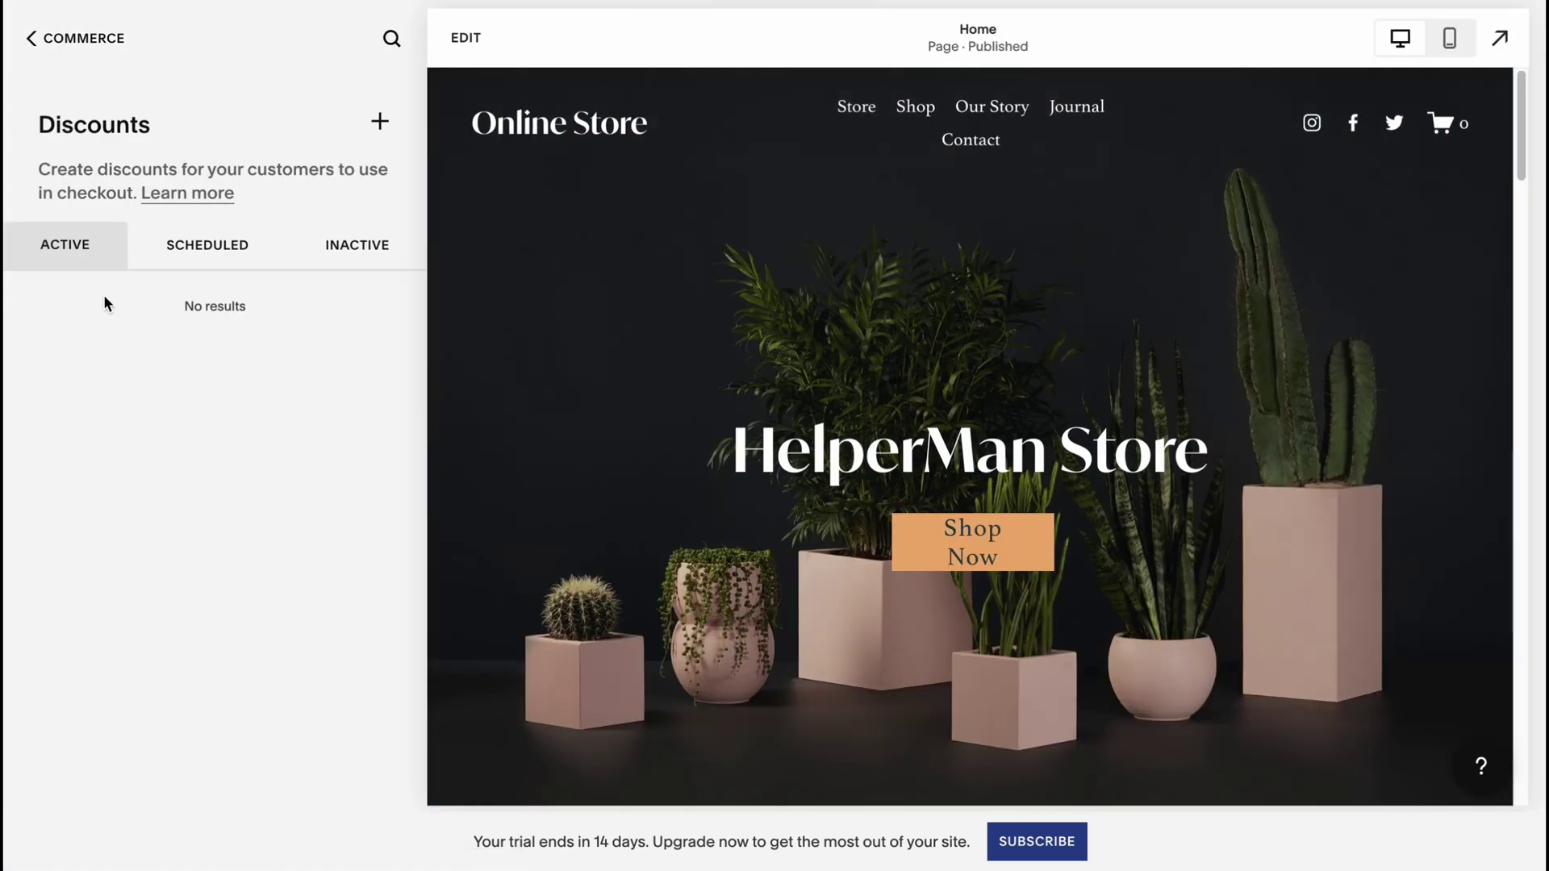
pyautogui.click(70, 254)
pyautogui.click(212, 258)
pyautogui.click(339, 269)
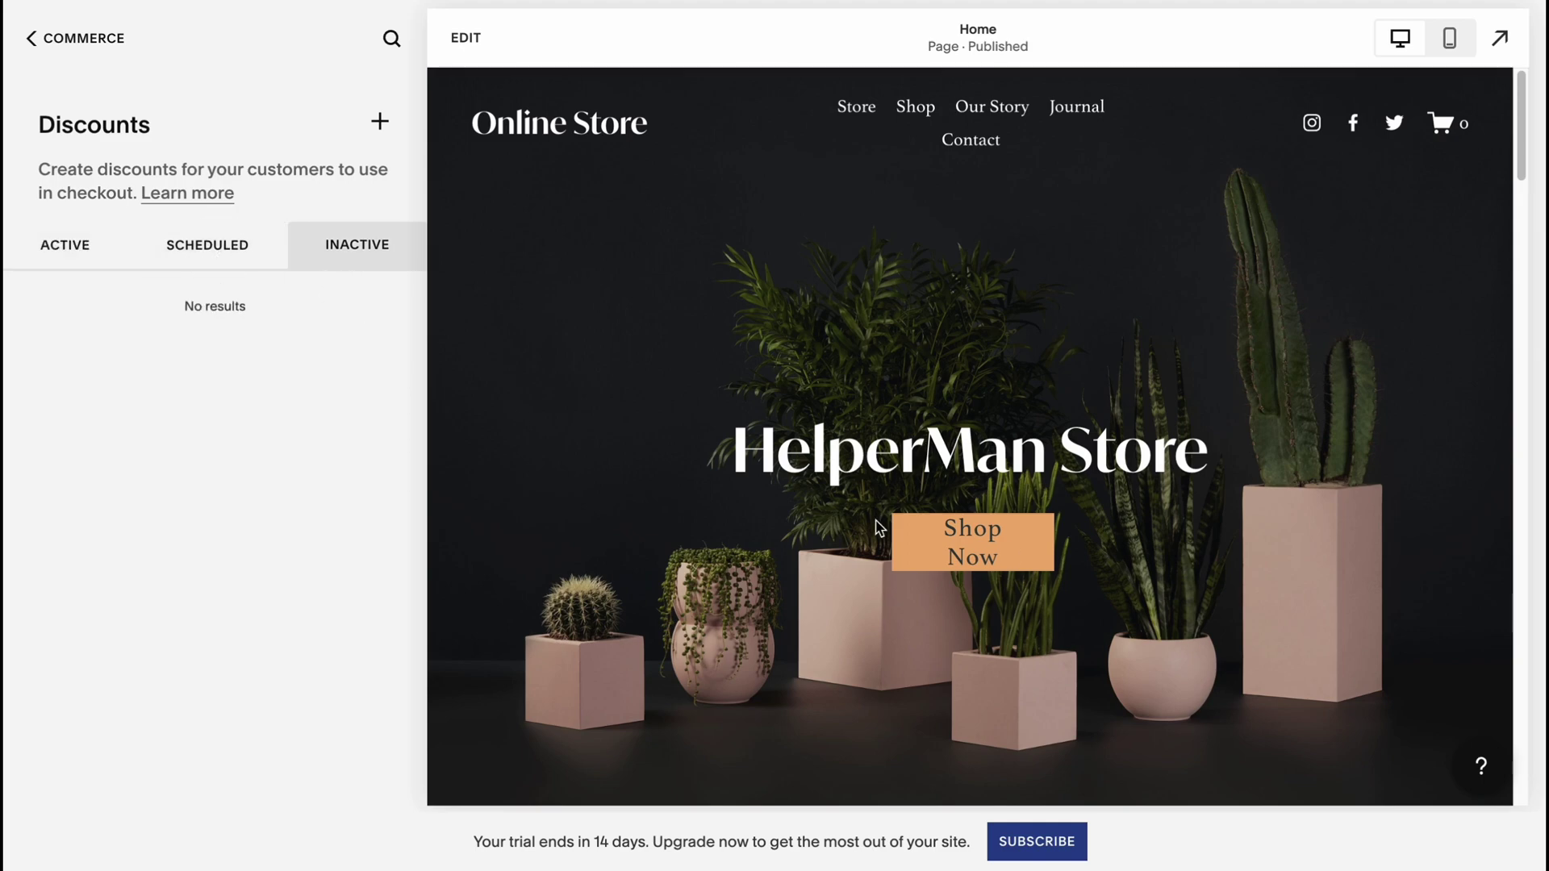
pyautogui.scroll(-10, 1034, 554)
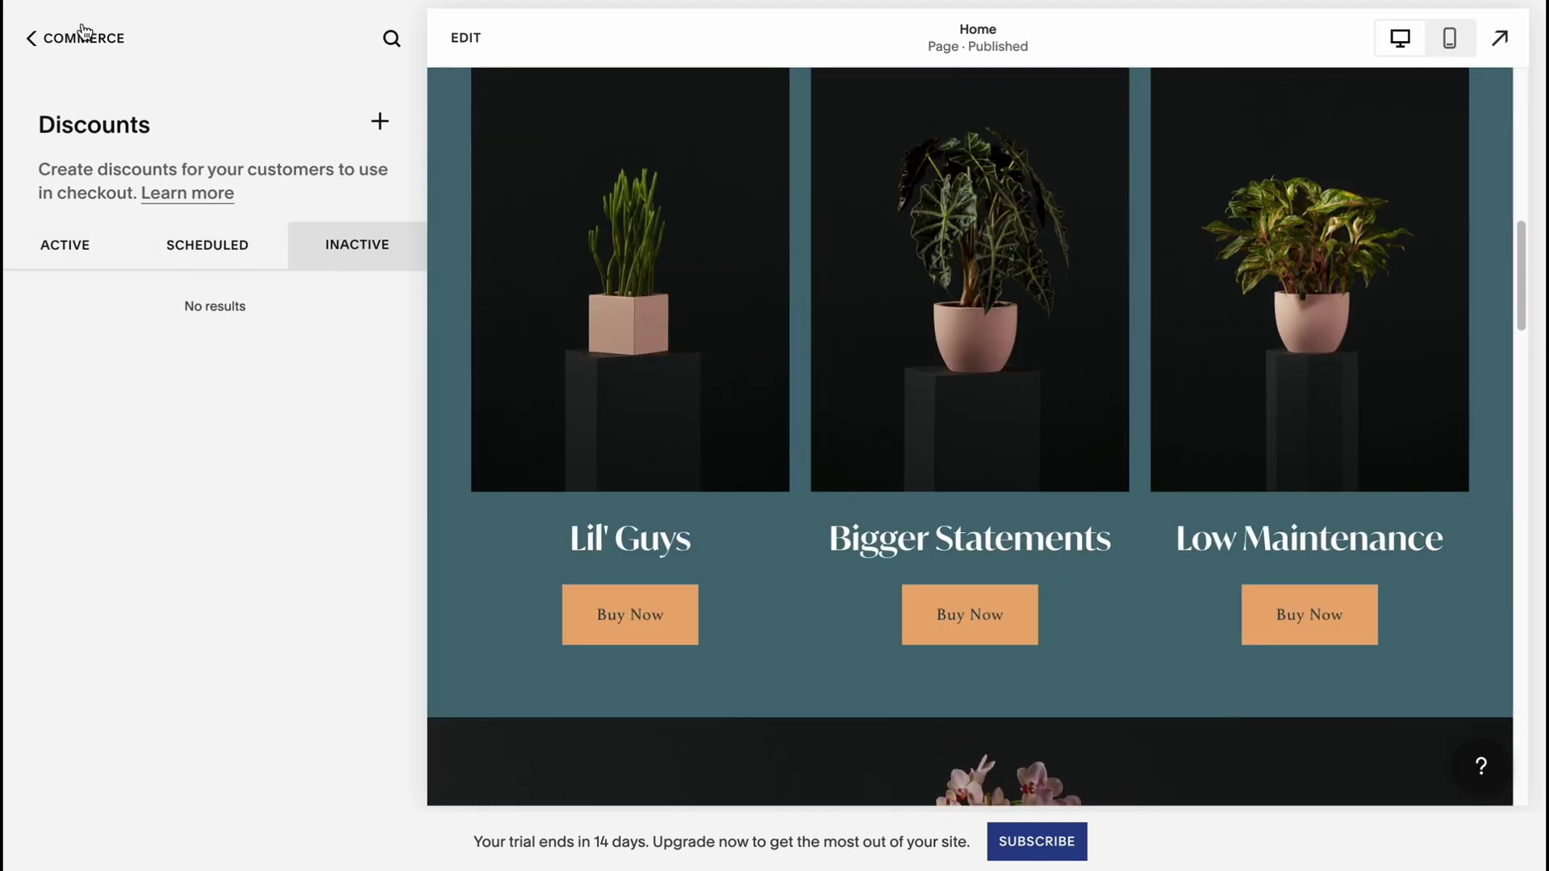
pyautogui.click(36, 38)
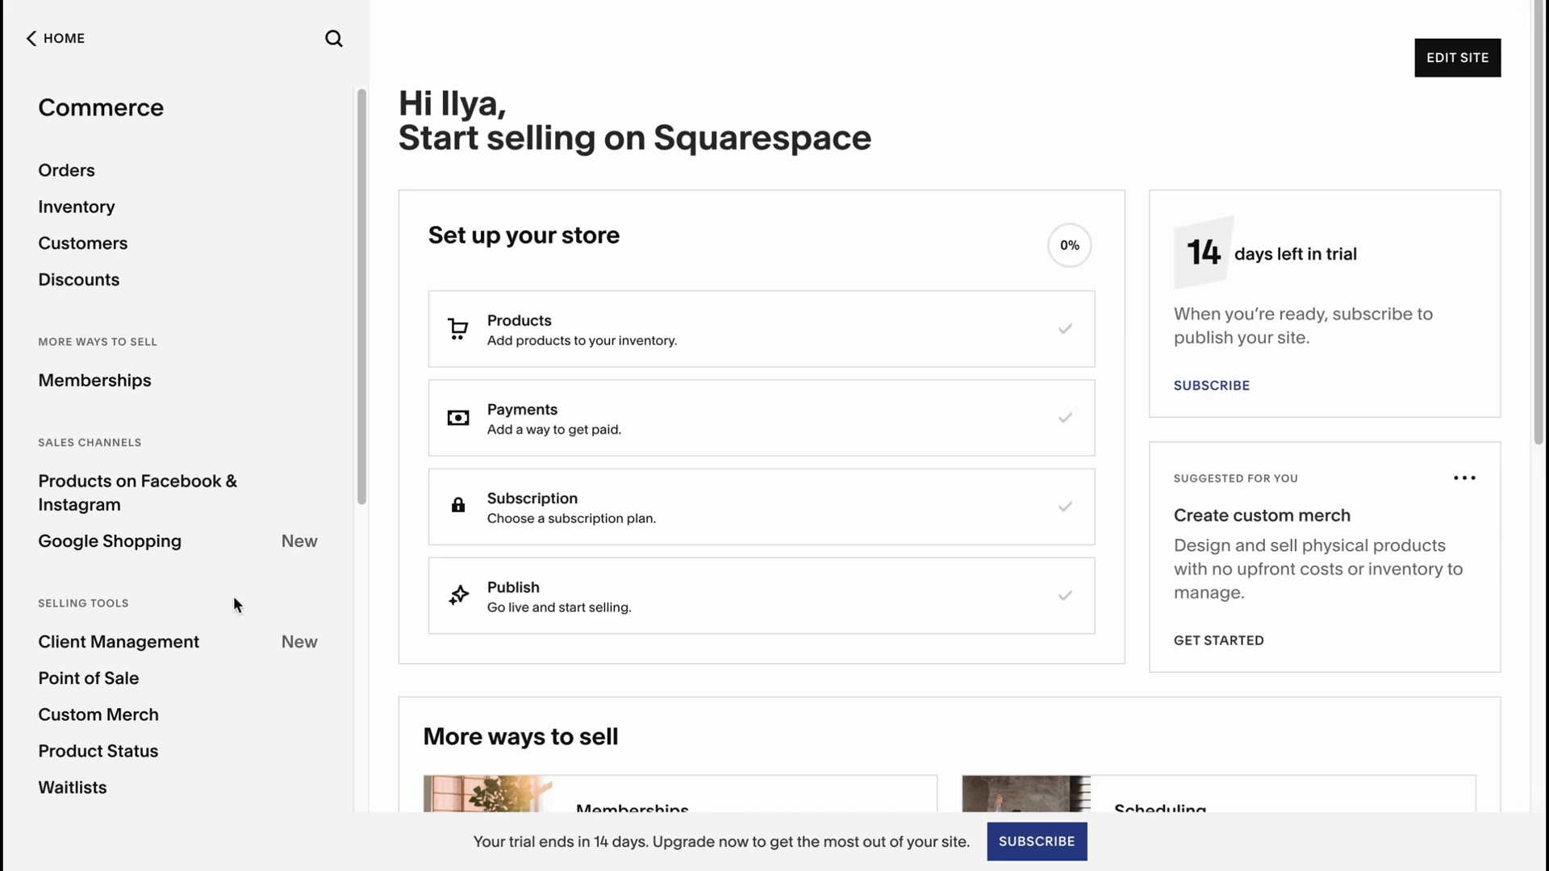
pyautogui.click(41, 38)
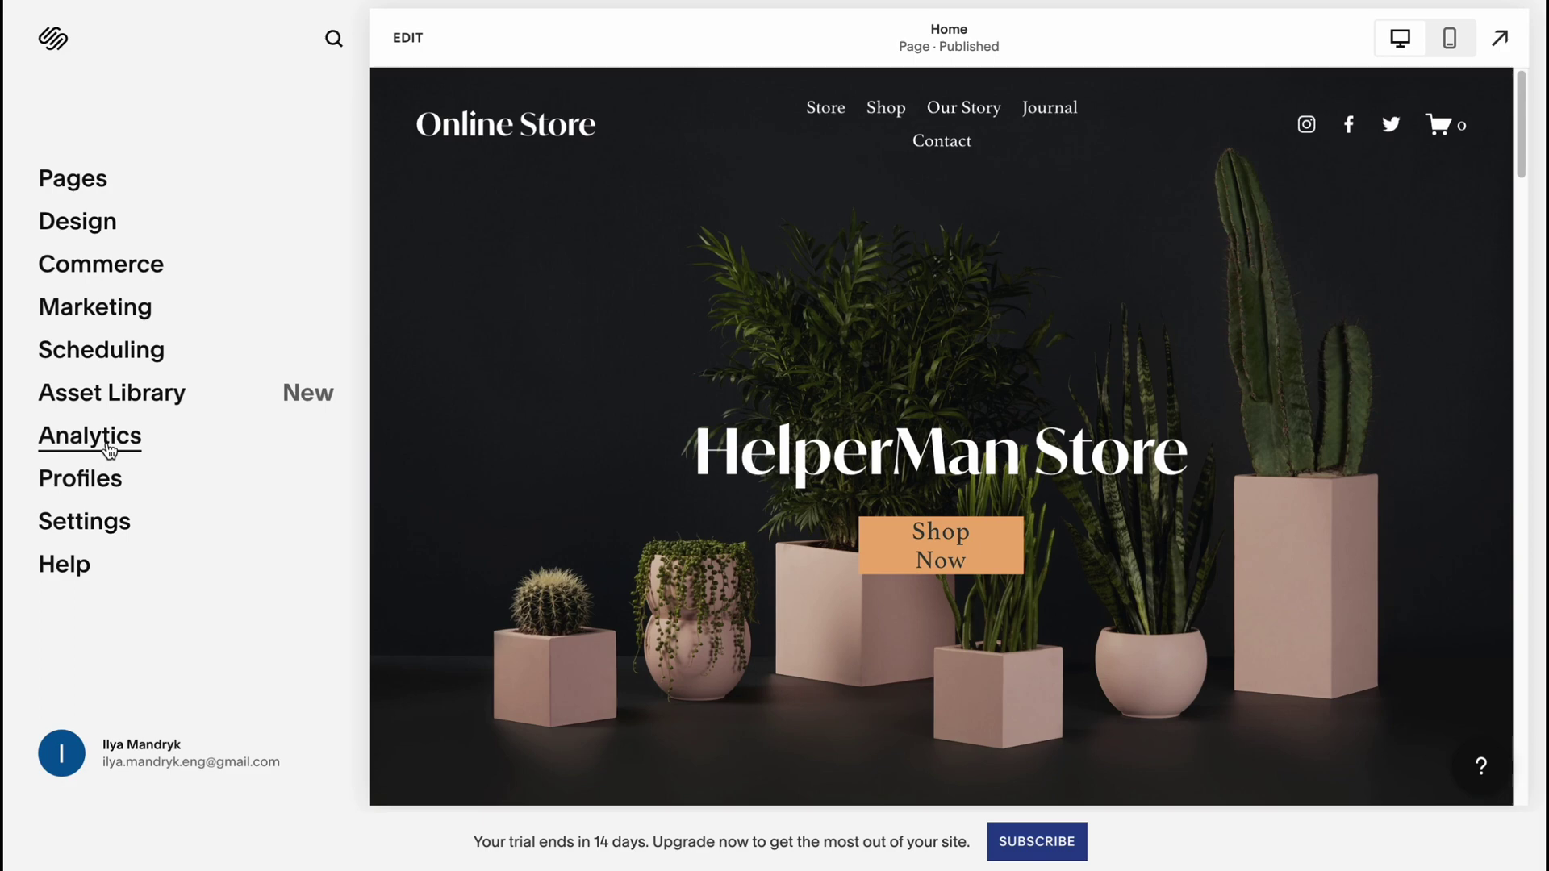
pyautogui.click(110, 448)
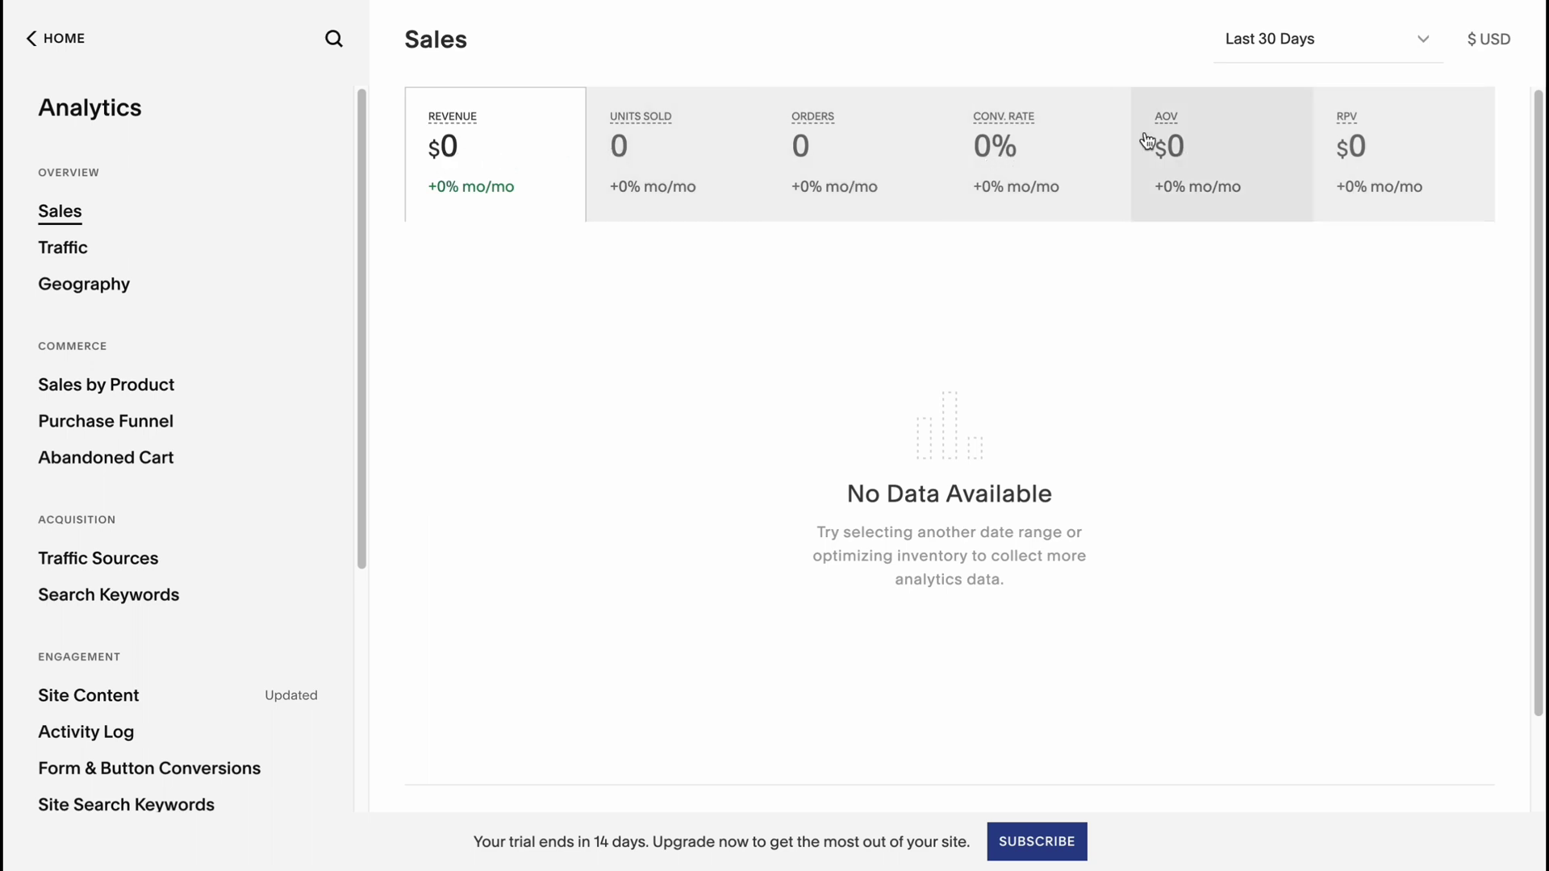
pyautogui.click(60, 246)
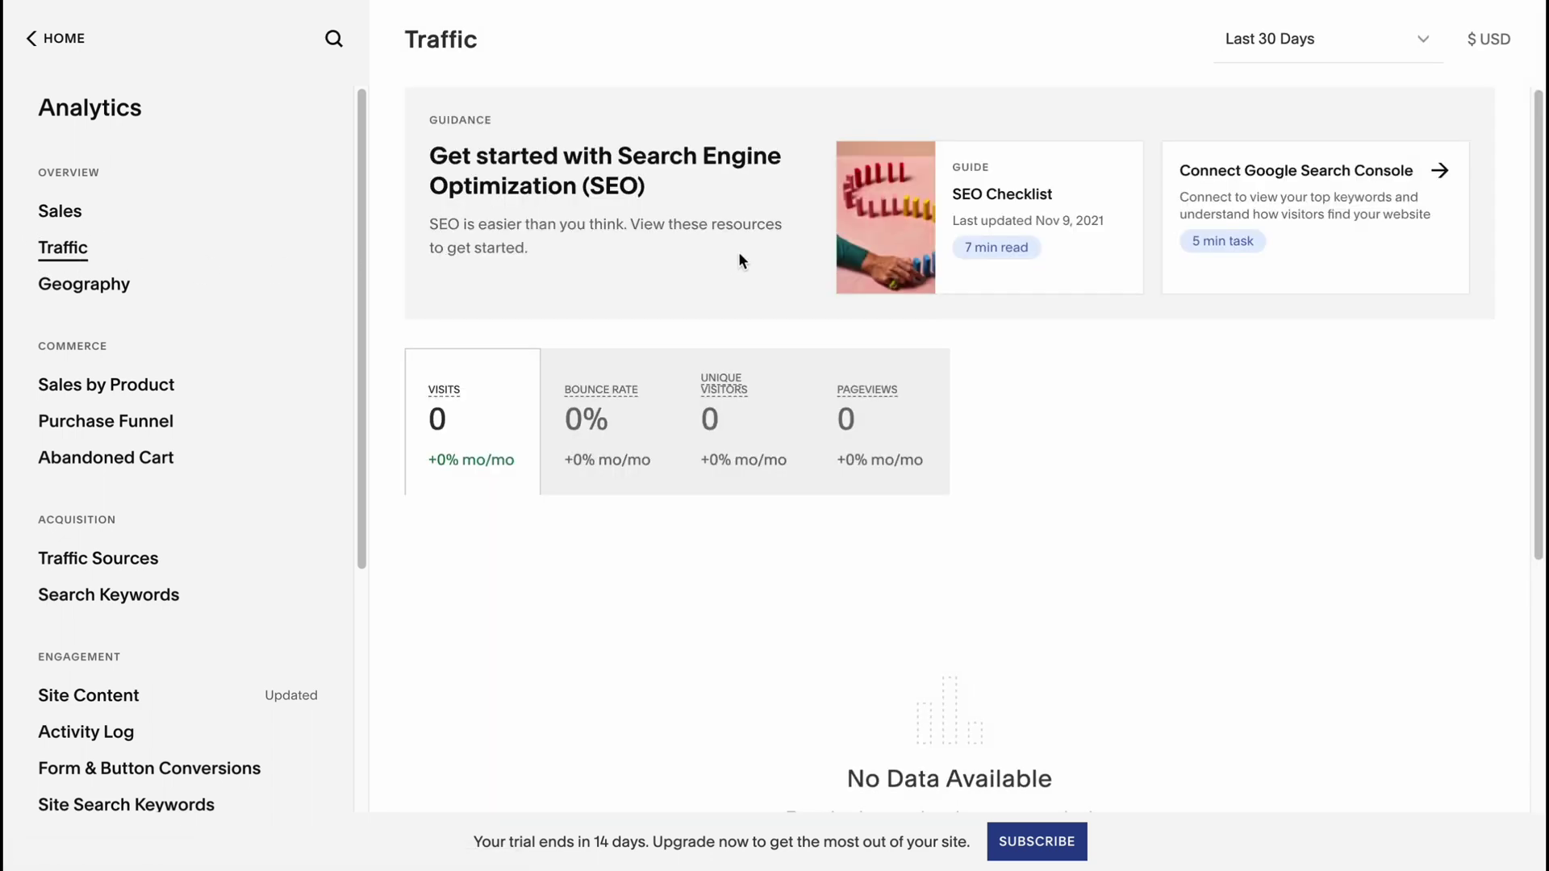
pyautogui.click(112, 385)
pyautogui.click(116, 421)
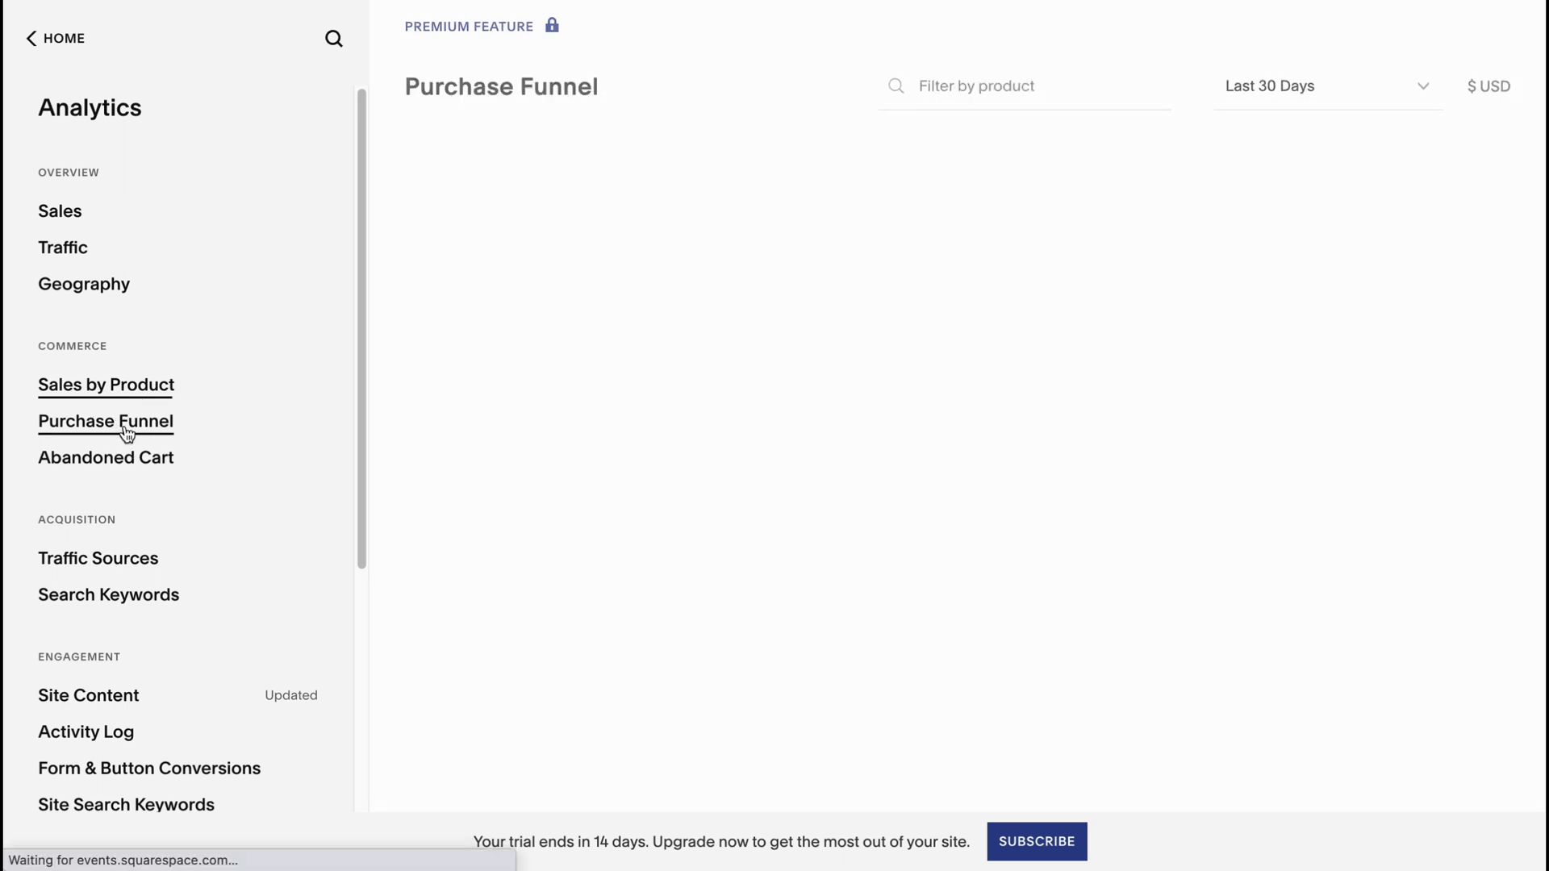
pyautogui.click(152, 473)
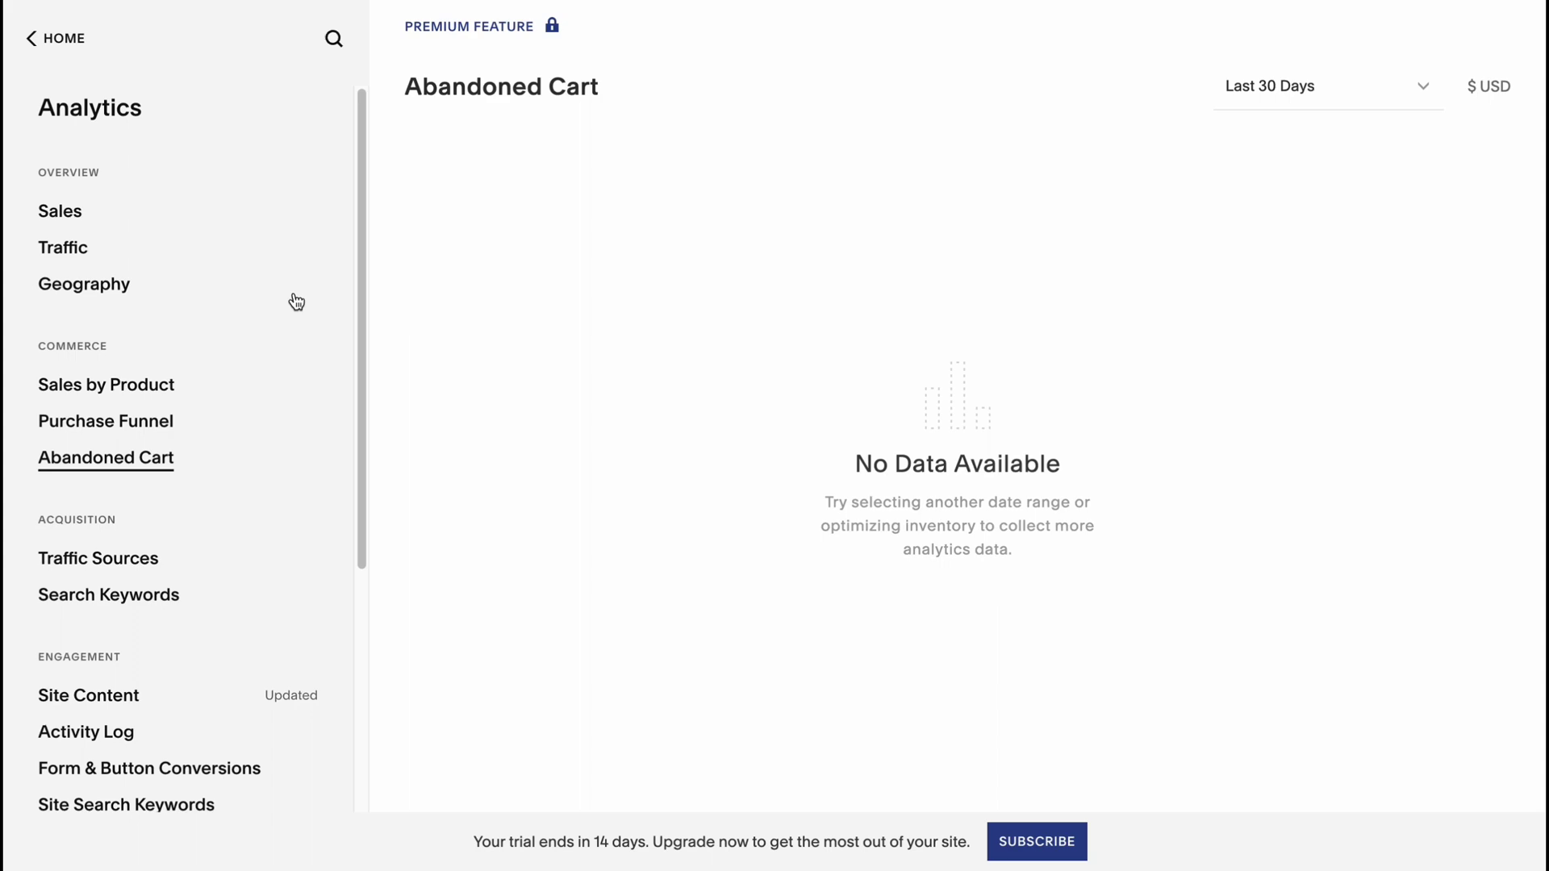
pyautogui.click(53, 38)
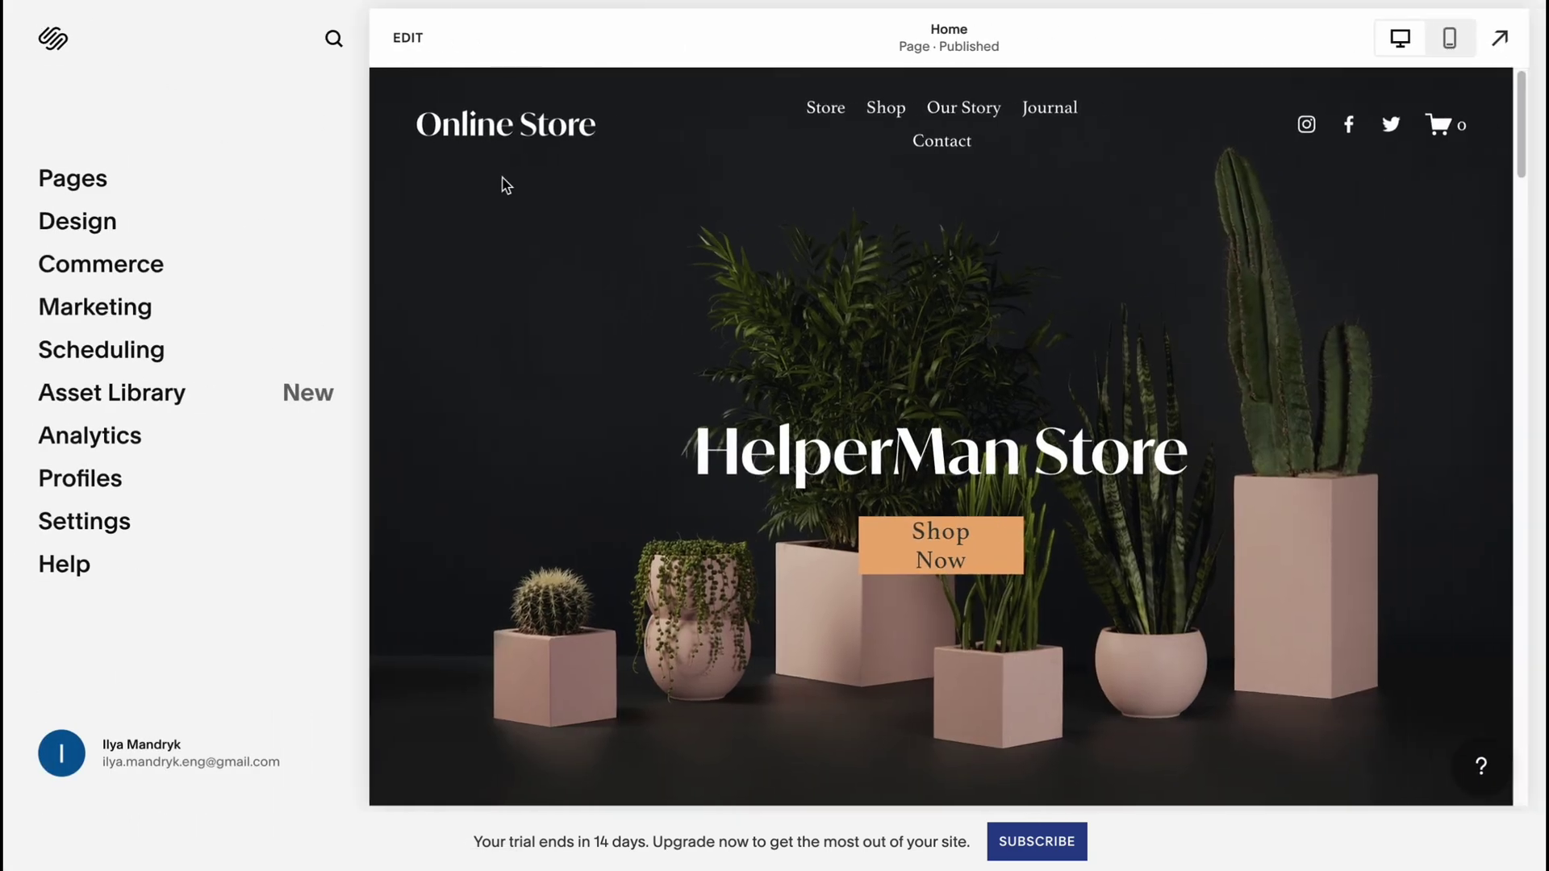
# Open the home page in the editor and locate the orchid section.
pyautogui.click(407, 40)
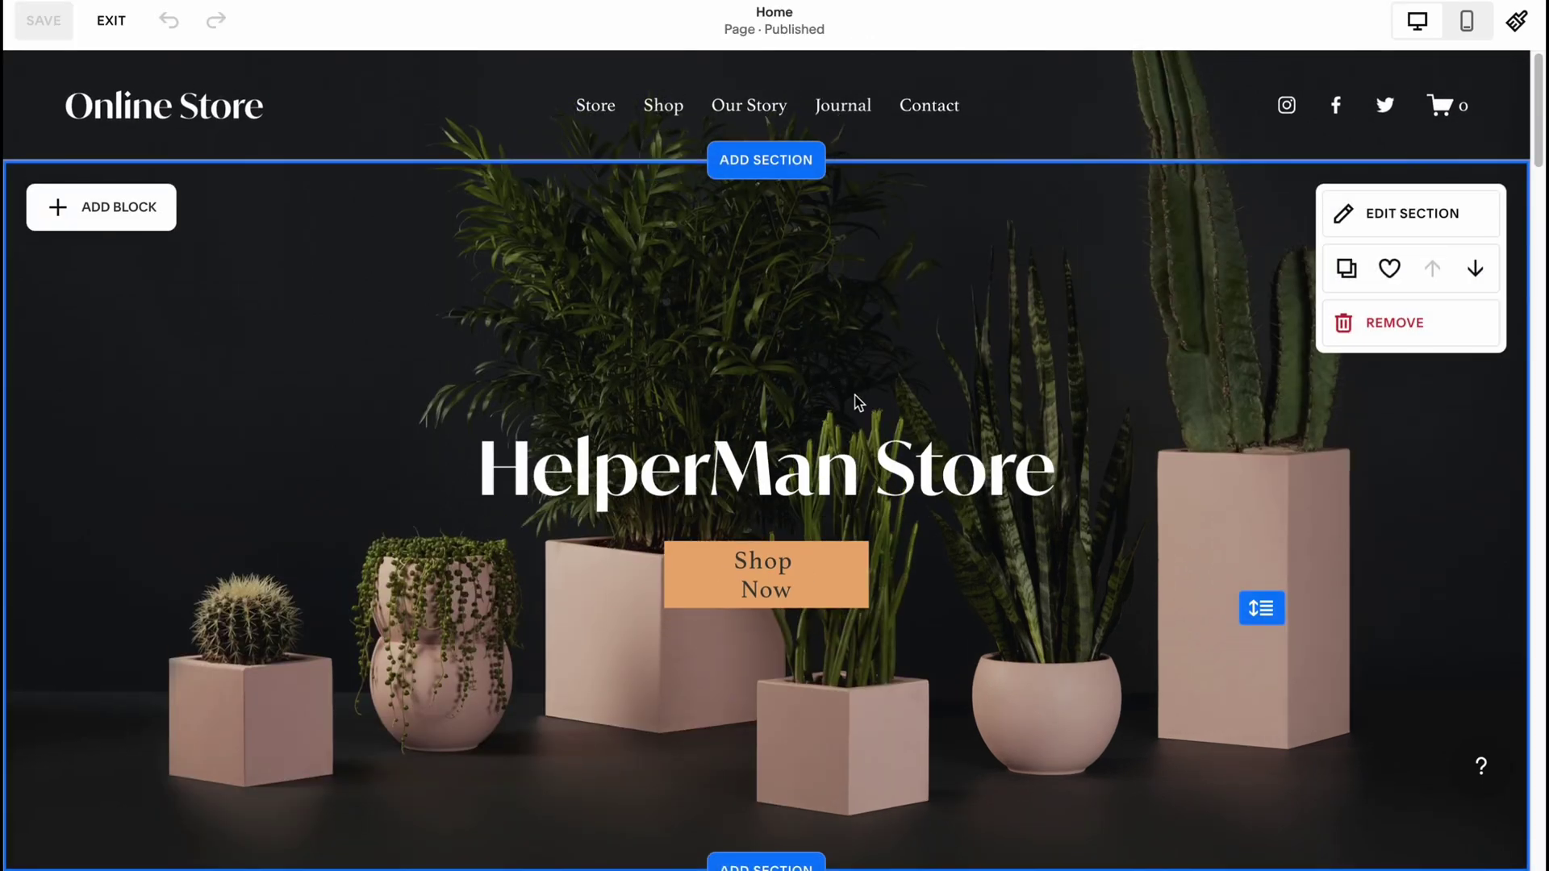
pyautogui.scroll(-20, 853, 401)
pyautogui.scroll(-2, 773, 401)
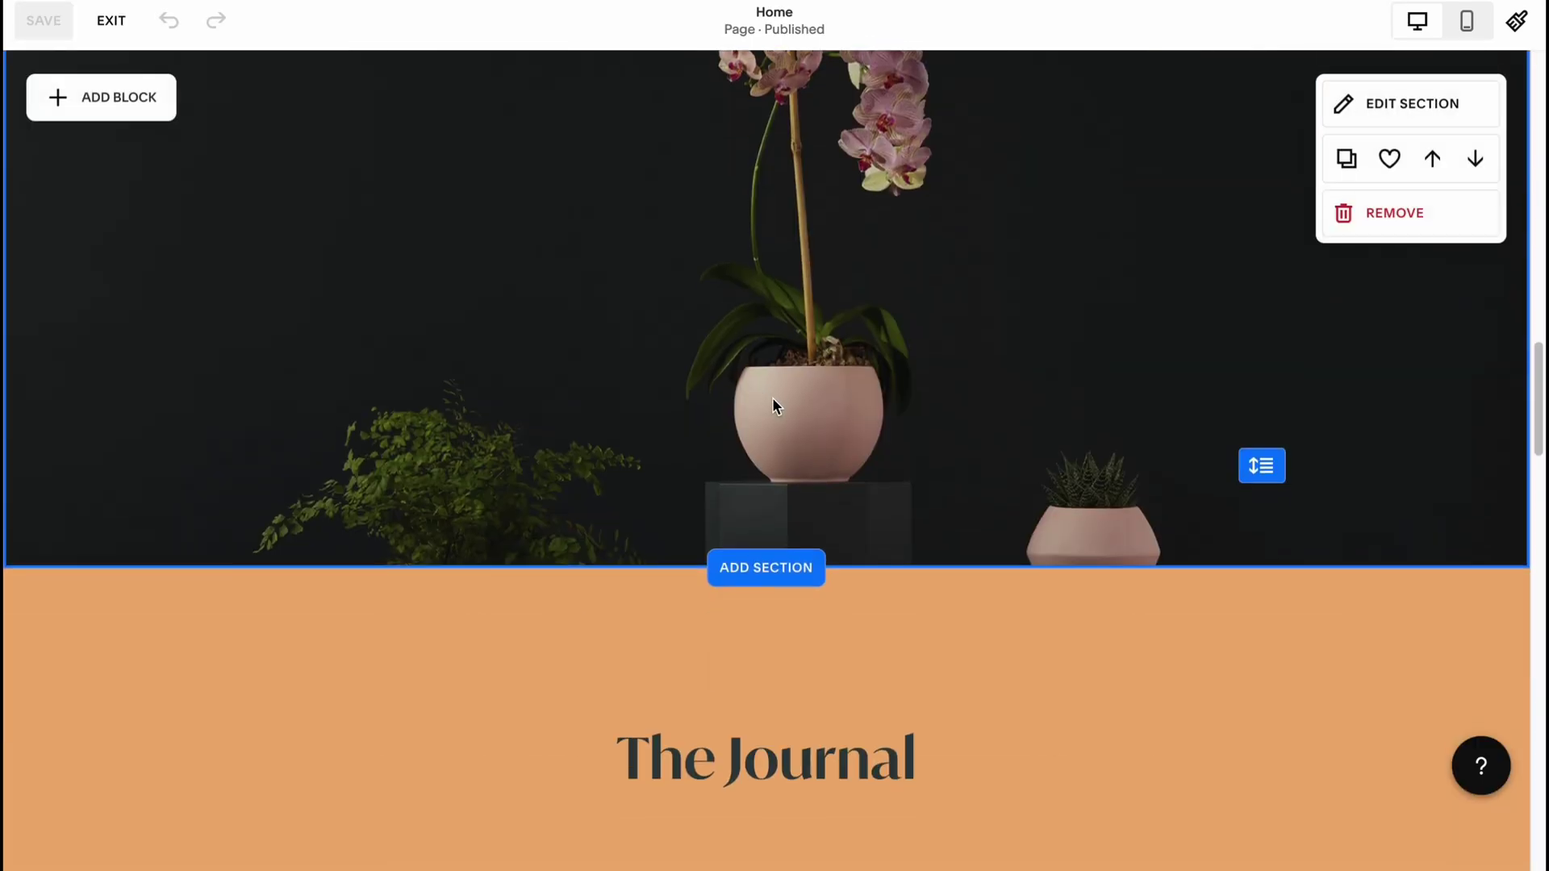
pyautogui.scroll(7, 810, 401)
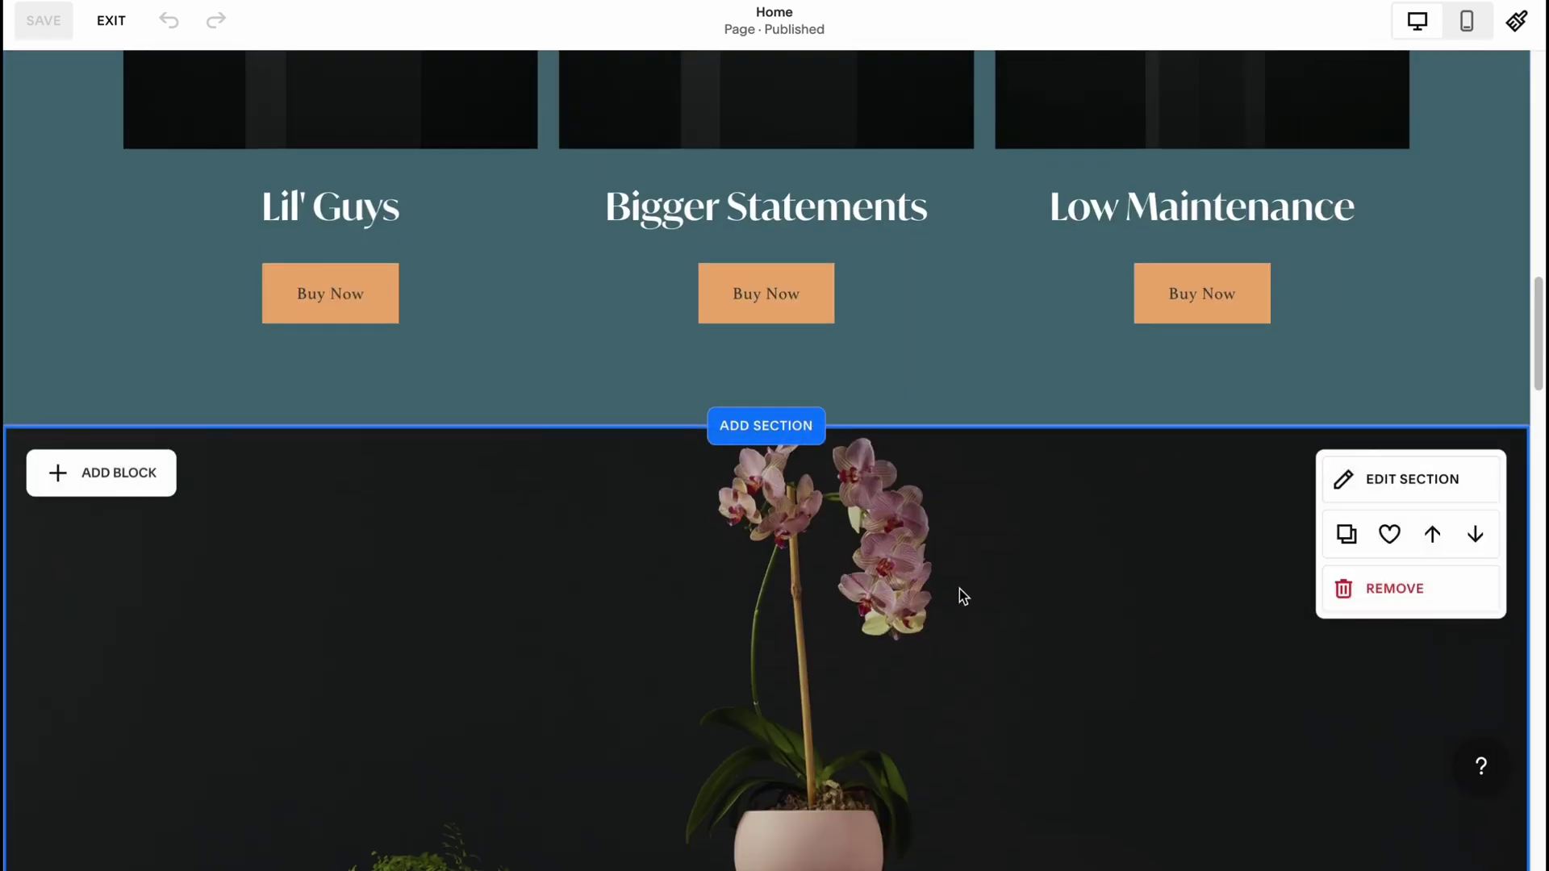
pyautogui.scroll(2, 734, 522)
pyautogui.scroll(2, 735, 523)
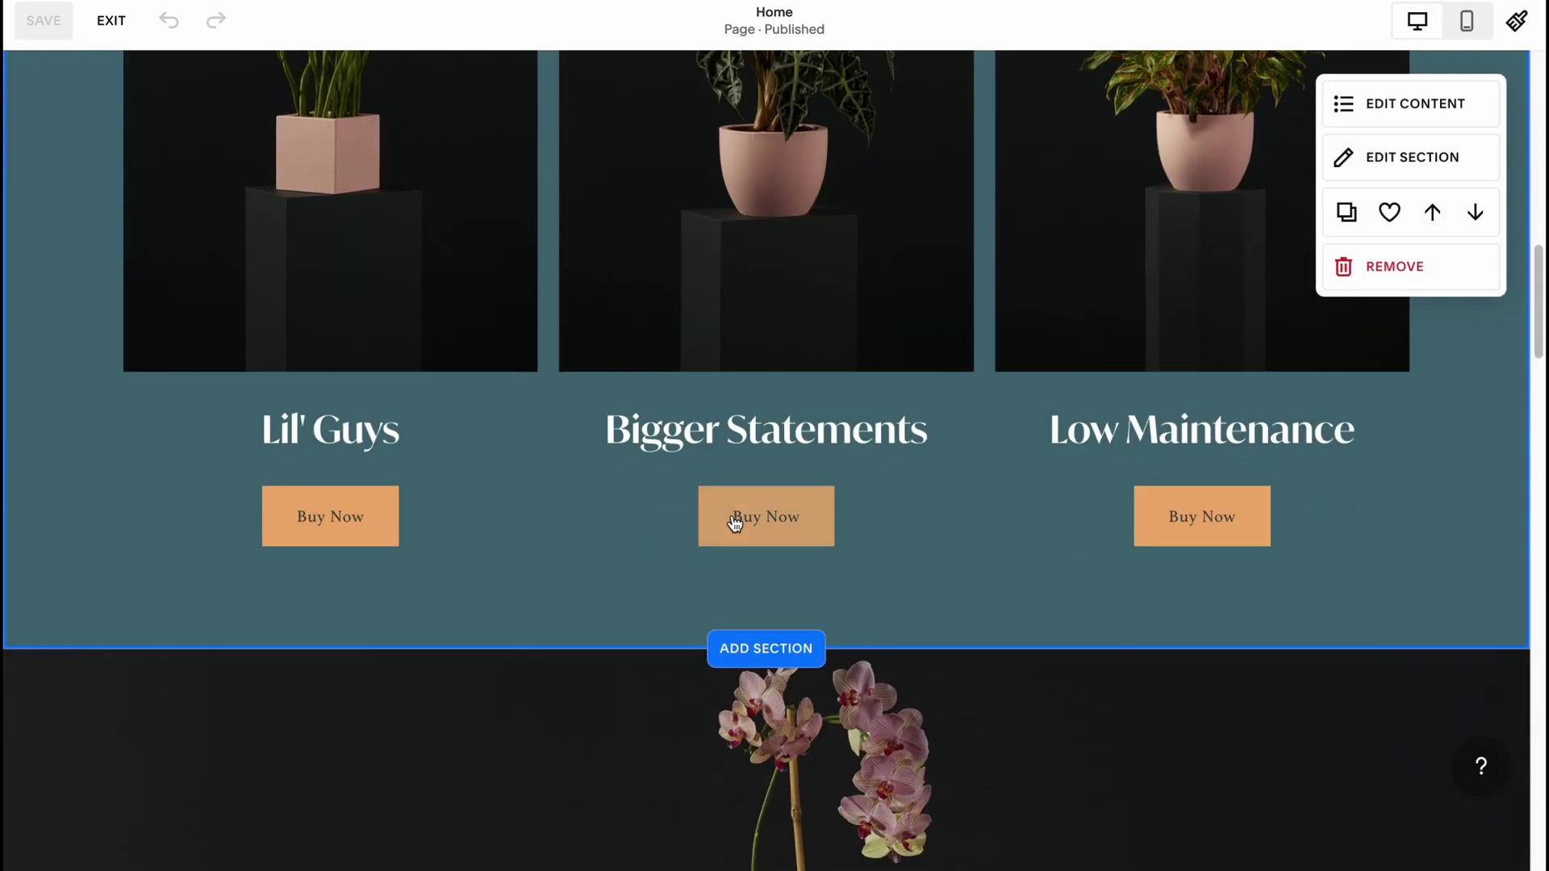
pyautogui.scroll(-10, 734, 523)
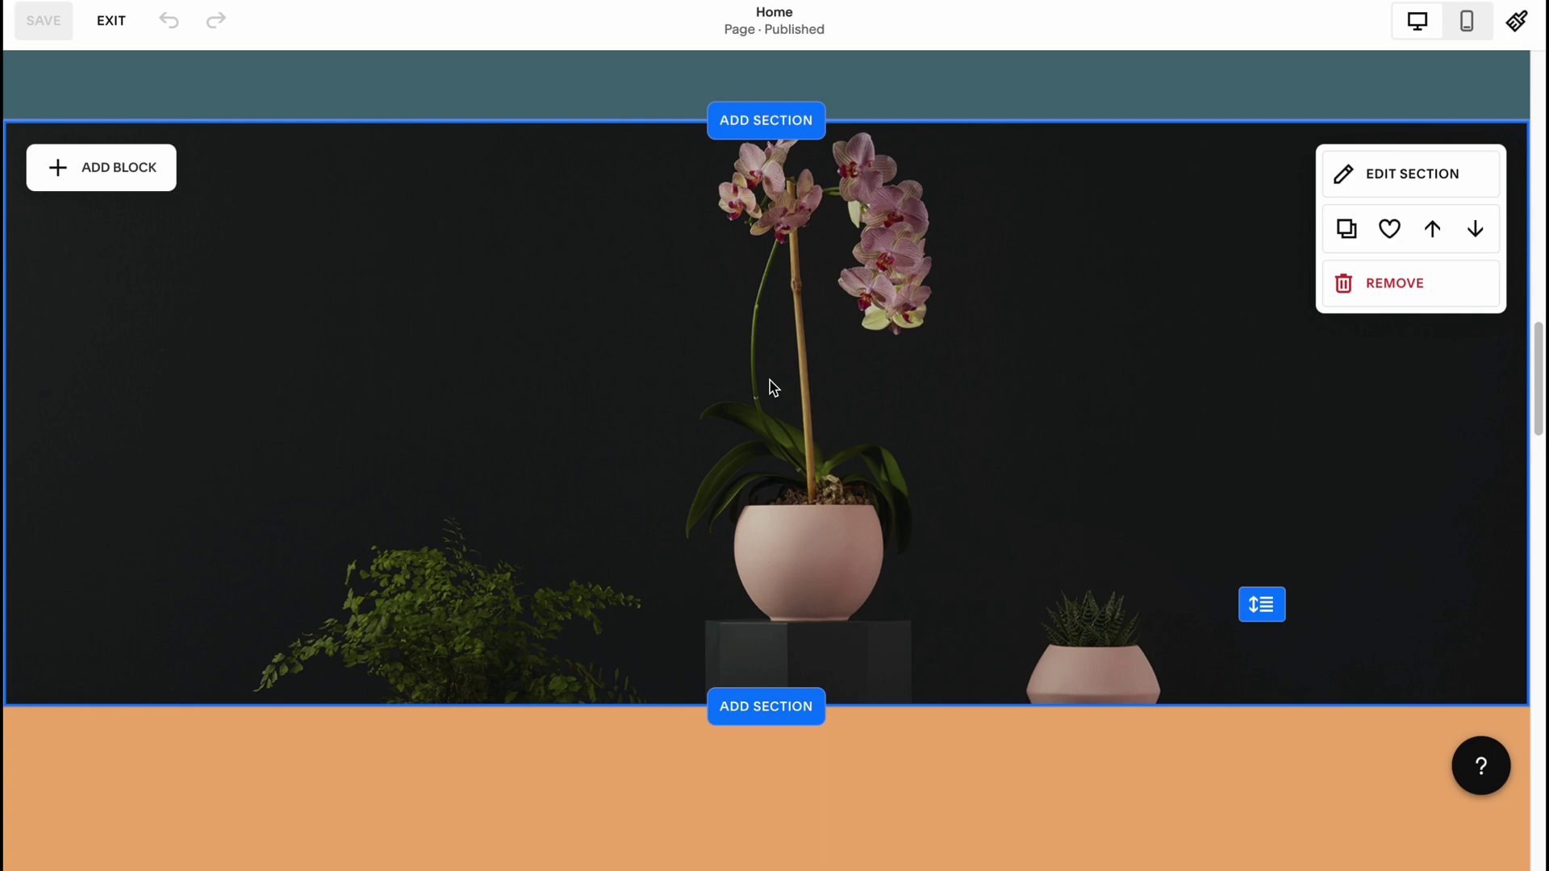
# Replace the orchid section's background with the free stock mountain-lake photo.
pyautogui.click(1347, 187)
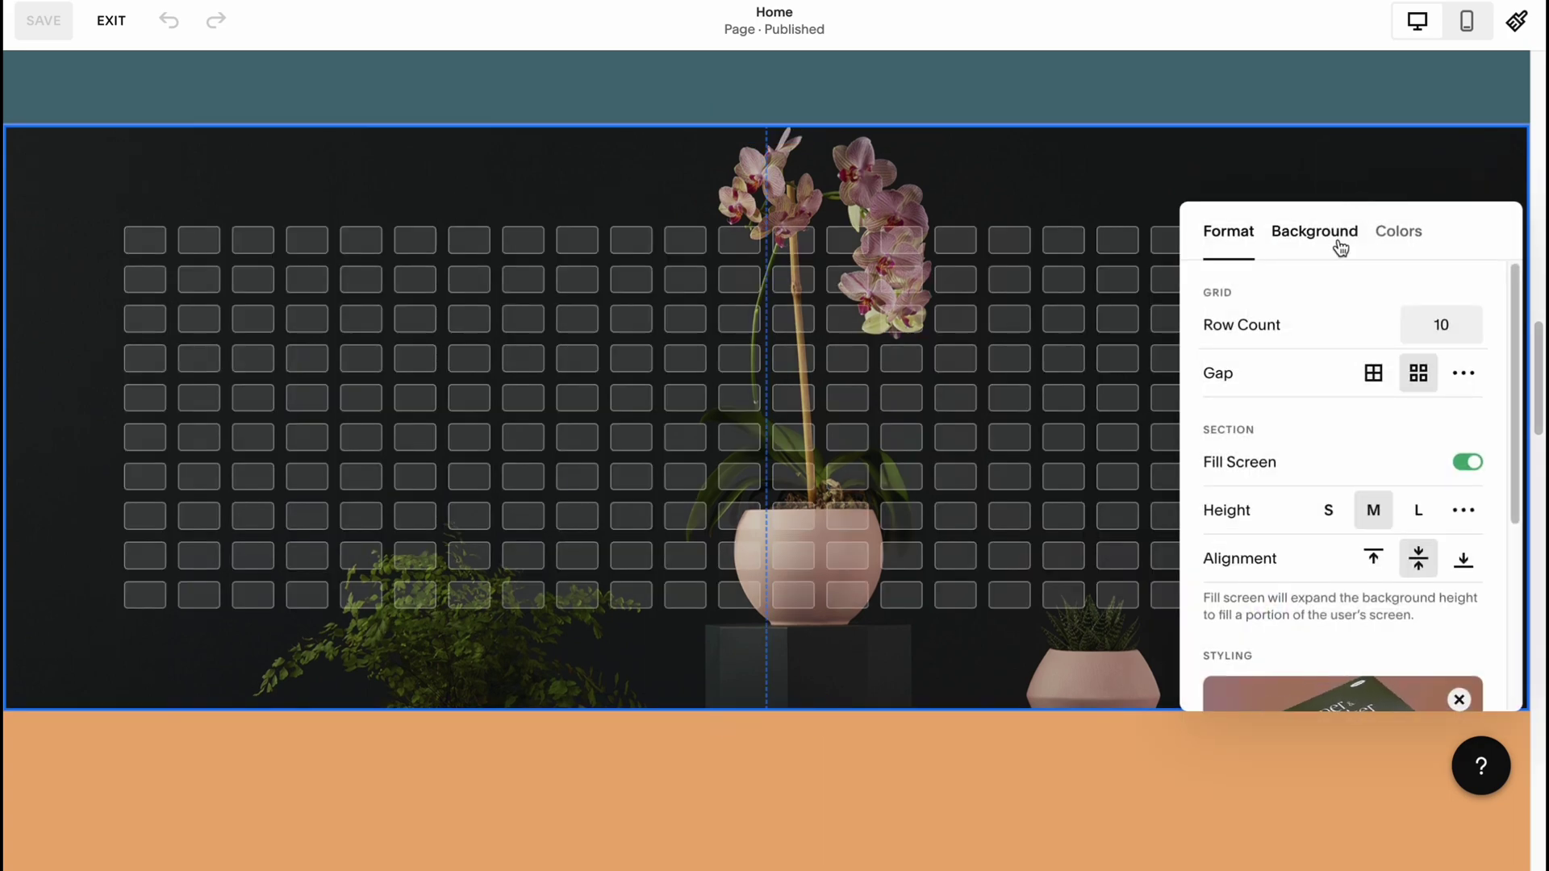
pyautogui.click(1341, 248)
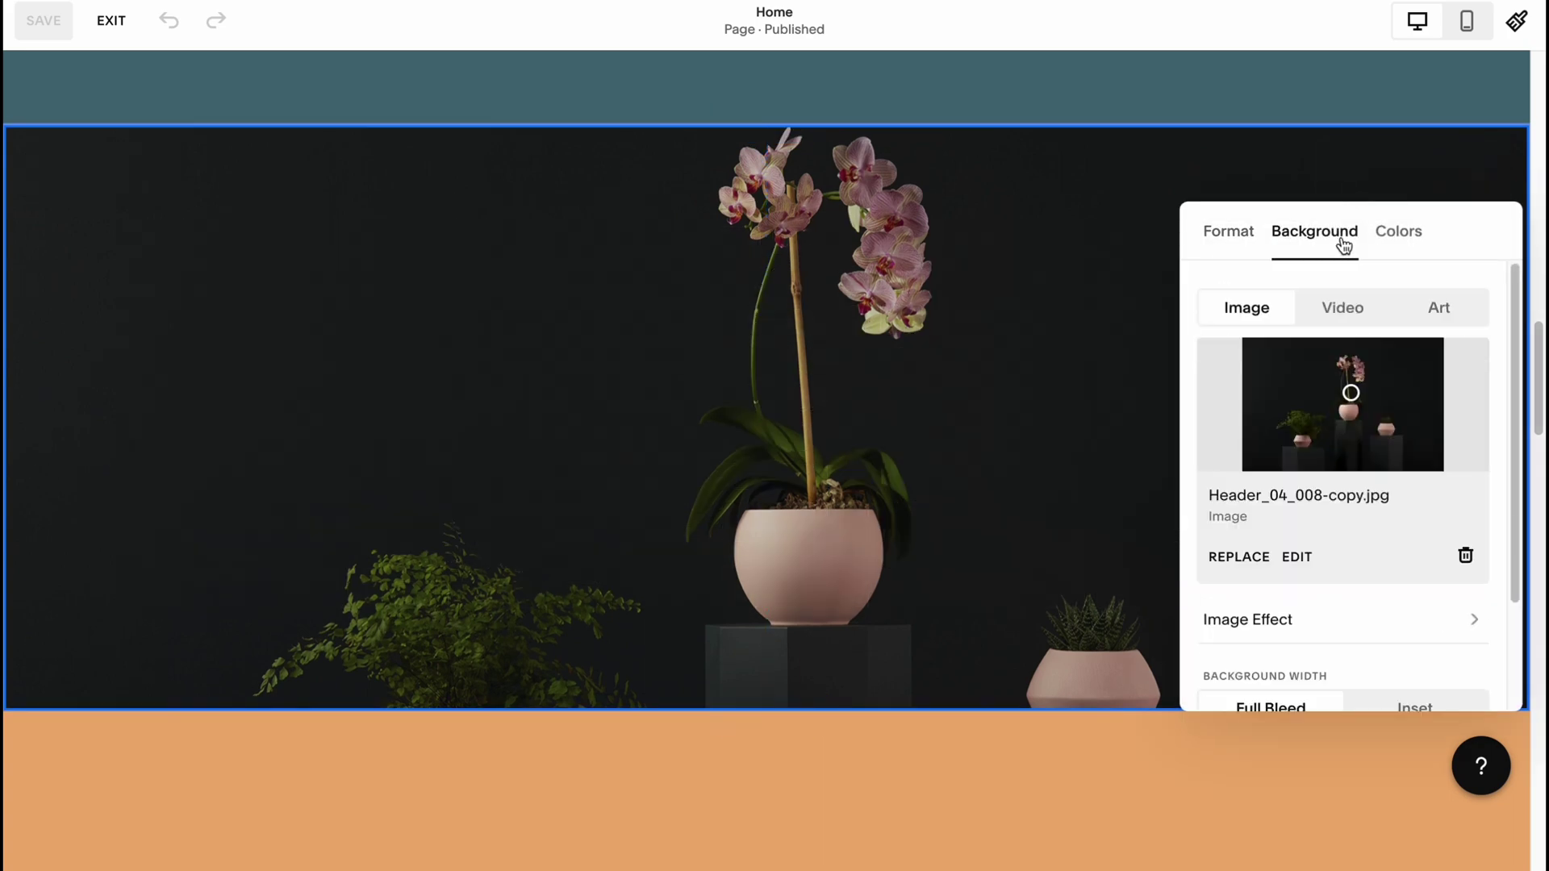
pyautogui.click(1234, 562)
pyautogui.click(1275, 705)
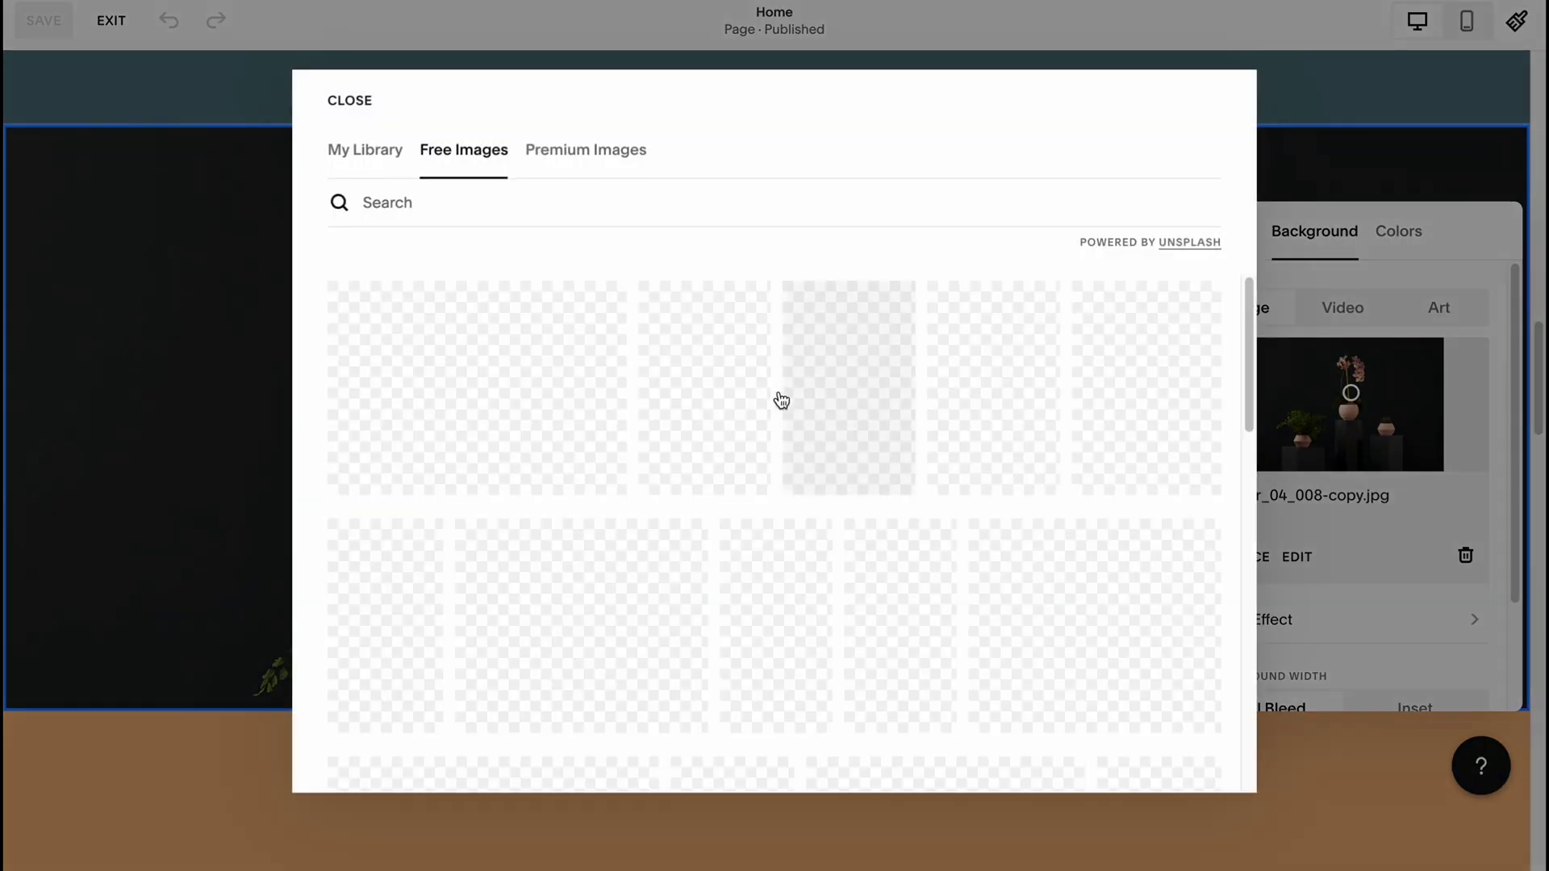
pyautogui.click(531, 391)
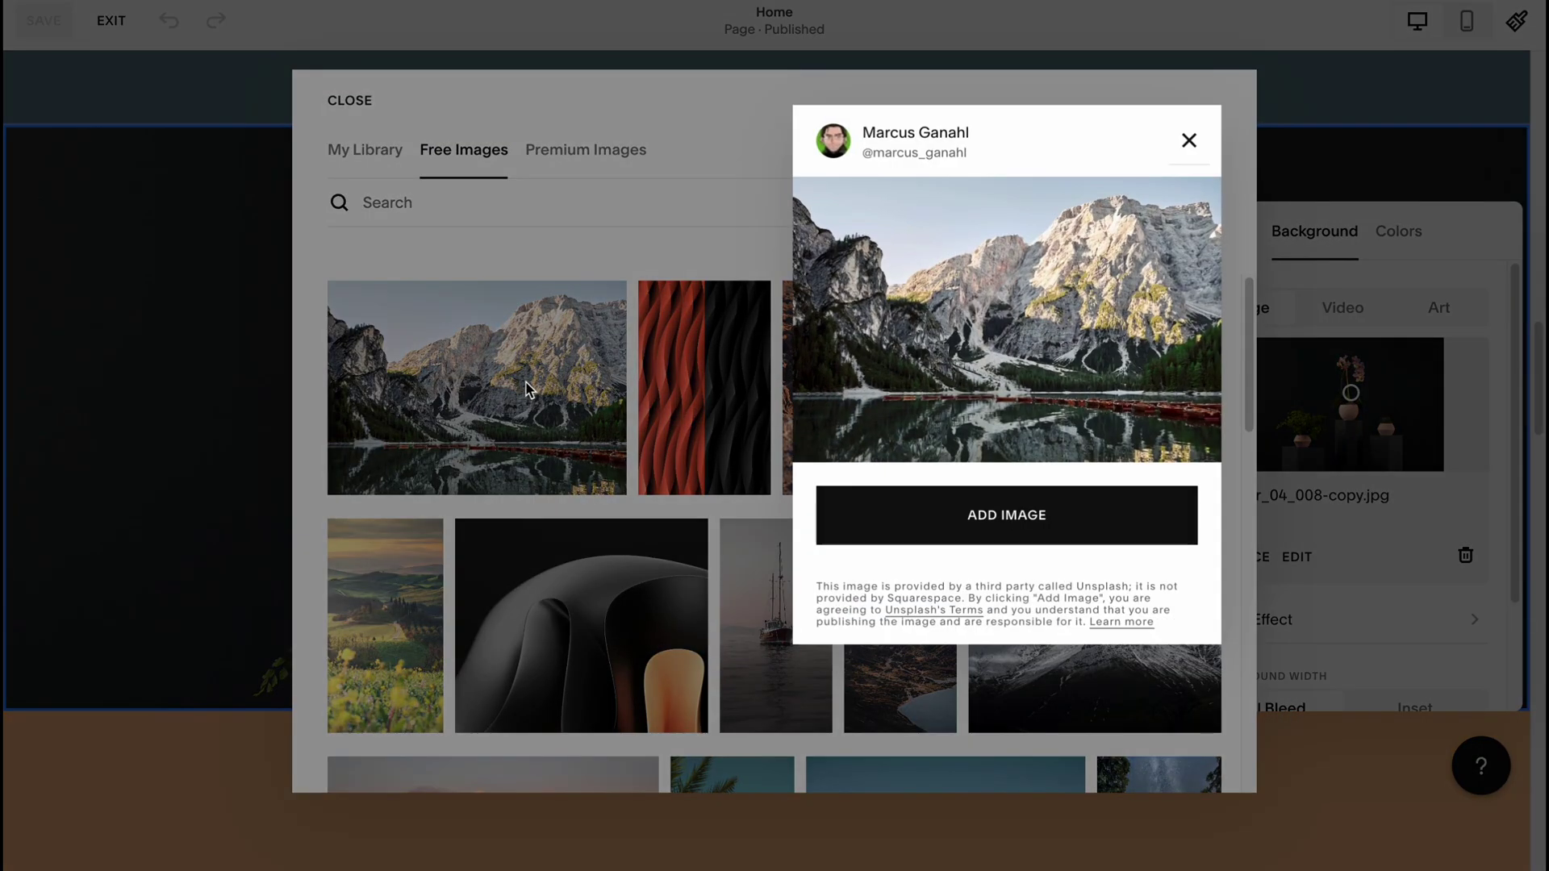
pyautogui.click(1126, 521)
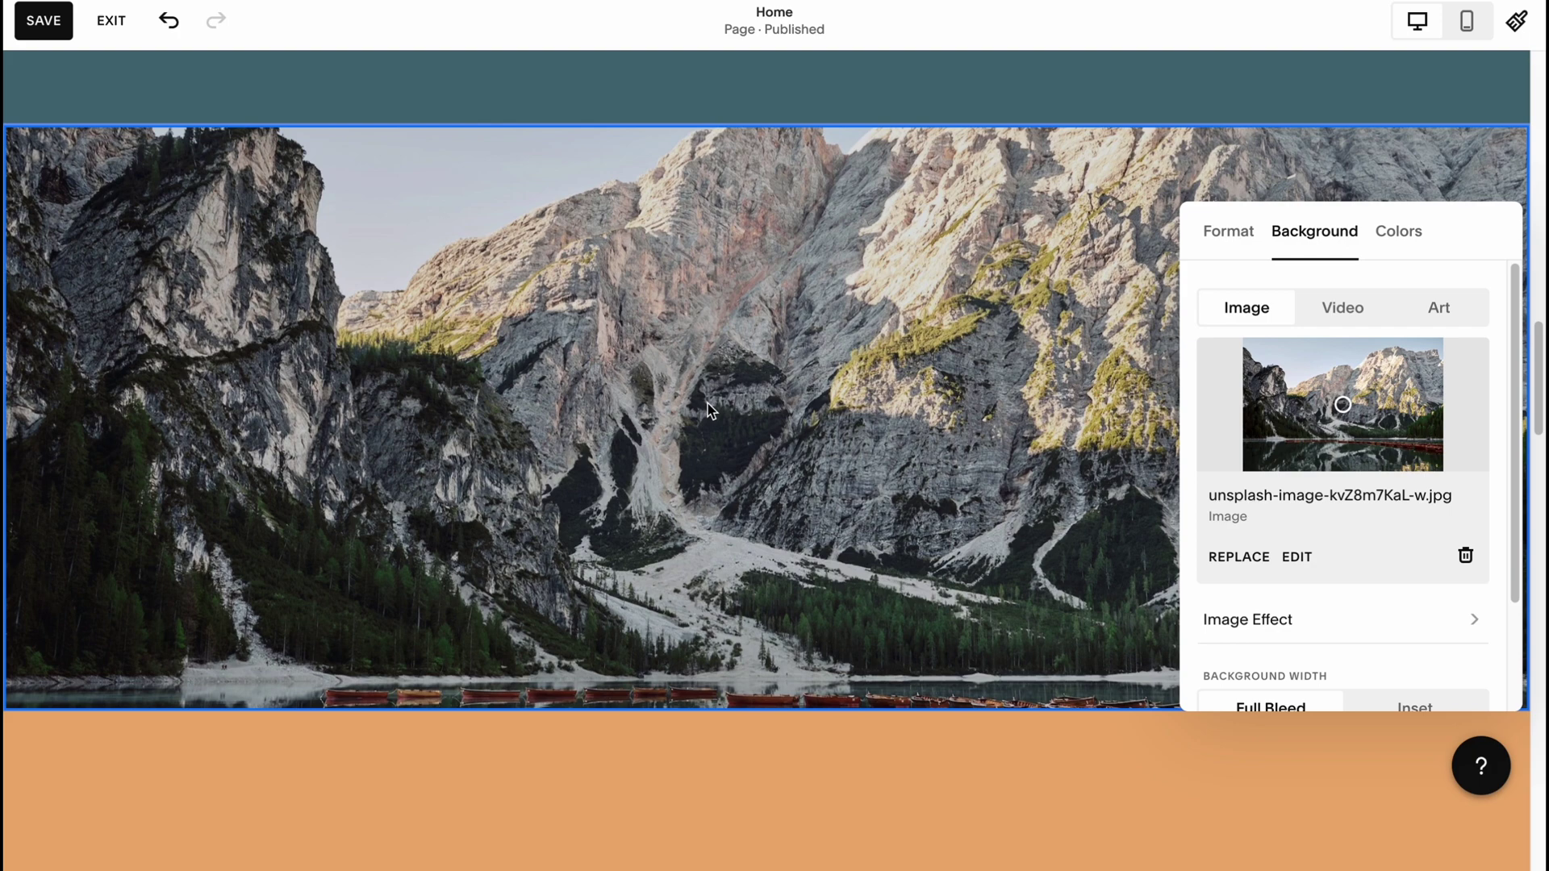
pyautogui.scroll(10, 708, 404)
pyautogui.scroll(10, 627, 379)
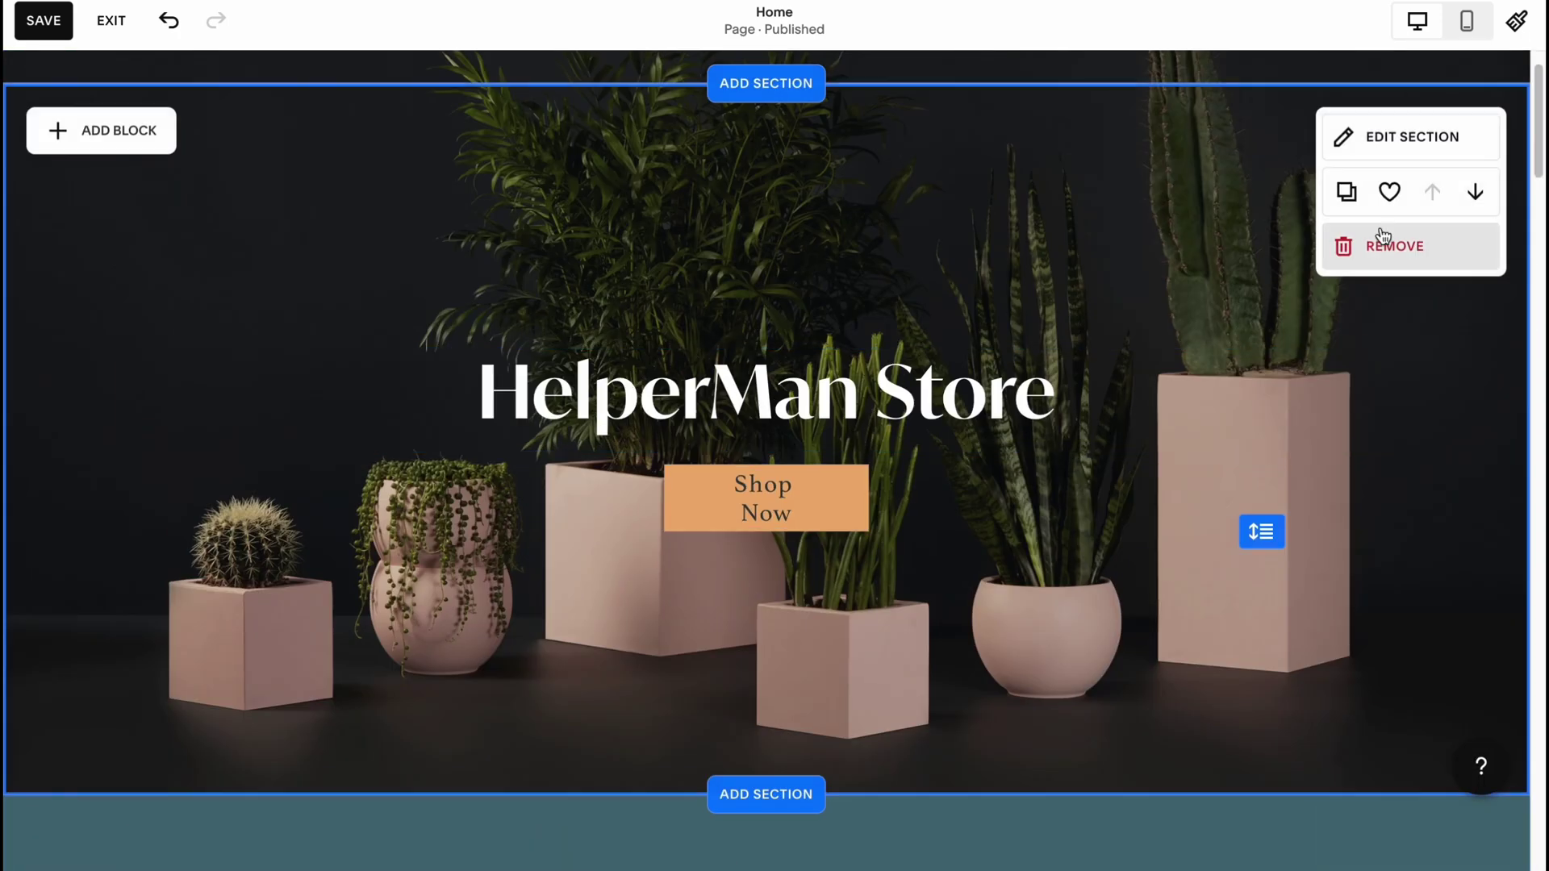
# Set the HelperMan Store hero background to the stock desert photo, then save and exit.
pyautogui.click(1402, 142)
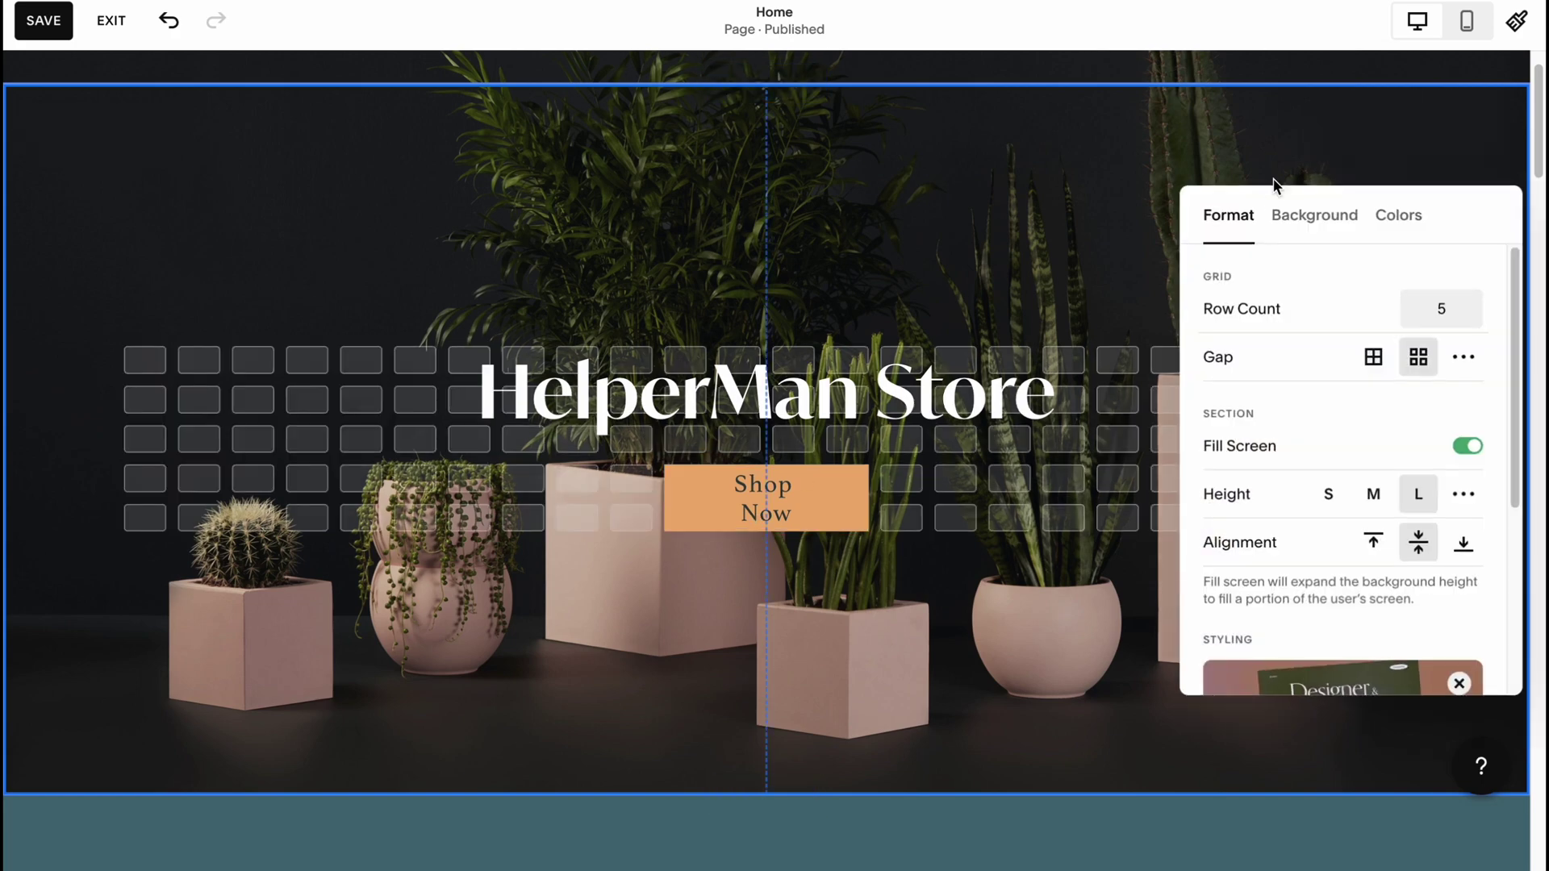
pyautogui.click(1321, 226)
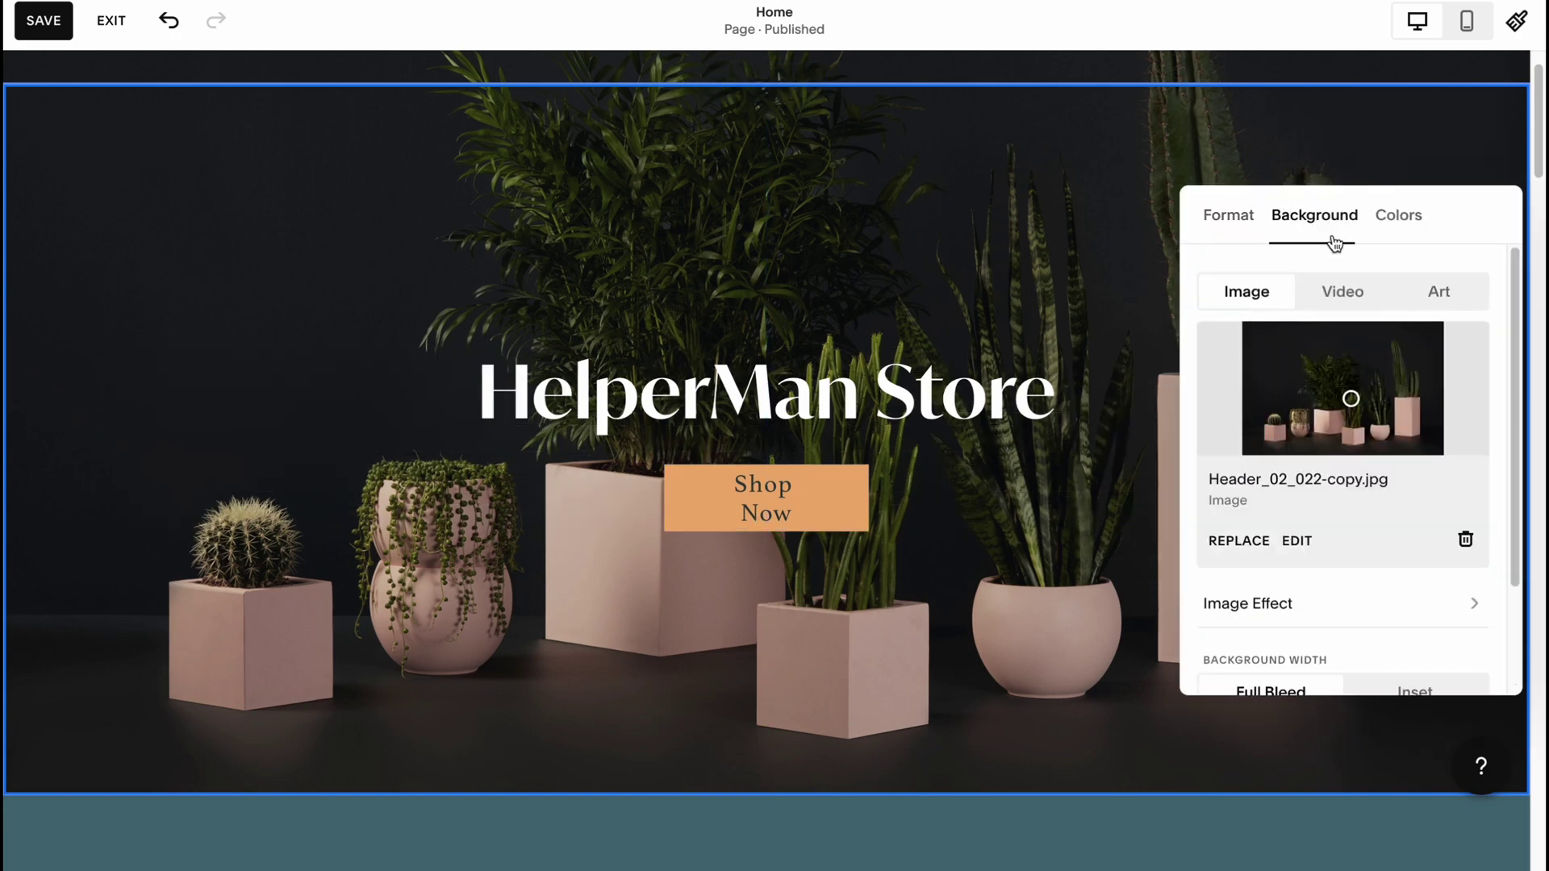
pyautogui.click(1240, 542)
pyautogui.click(1295, 692)
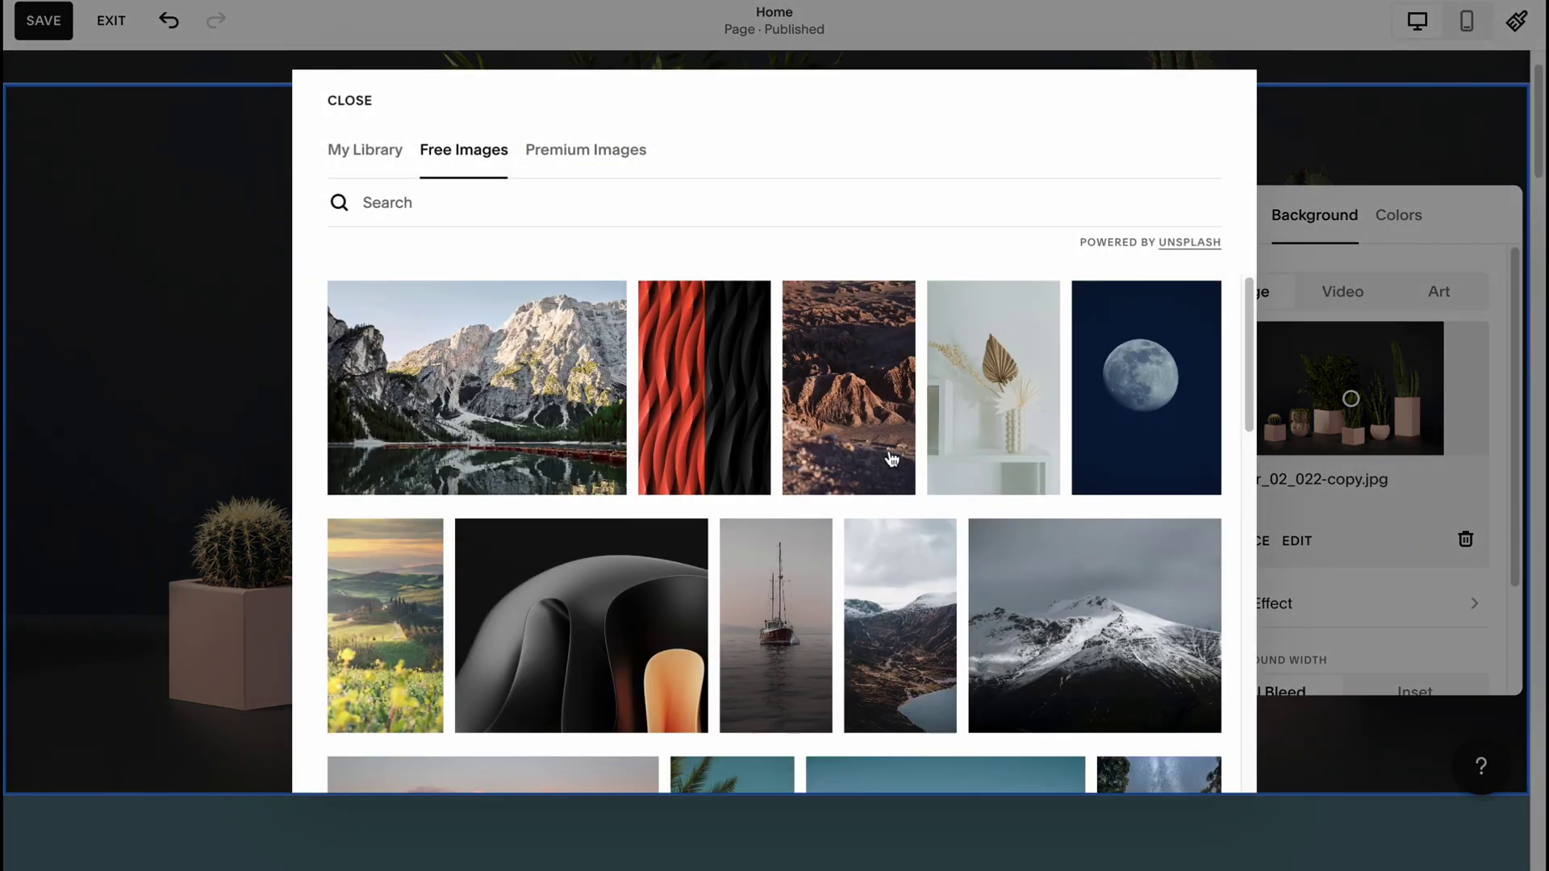
pyautogui.click(878, 414)
pyautogui.click(1049, 562)
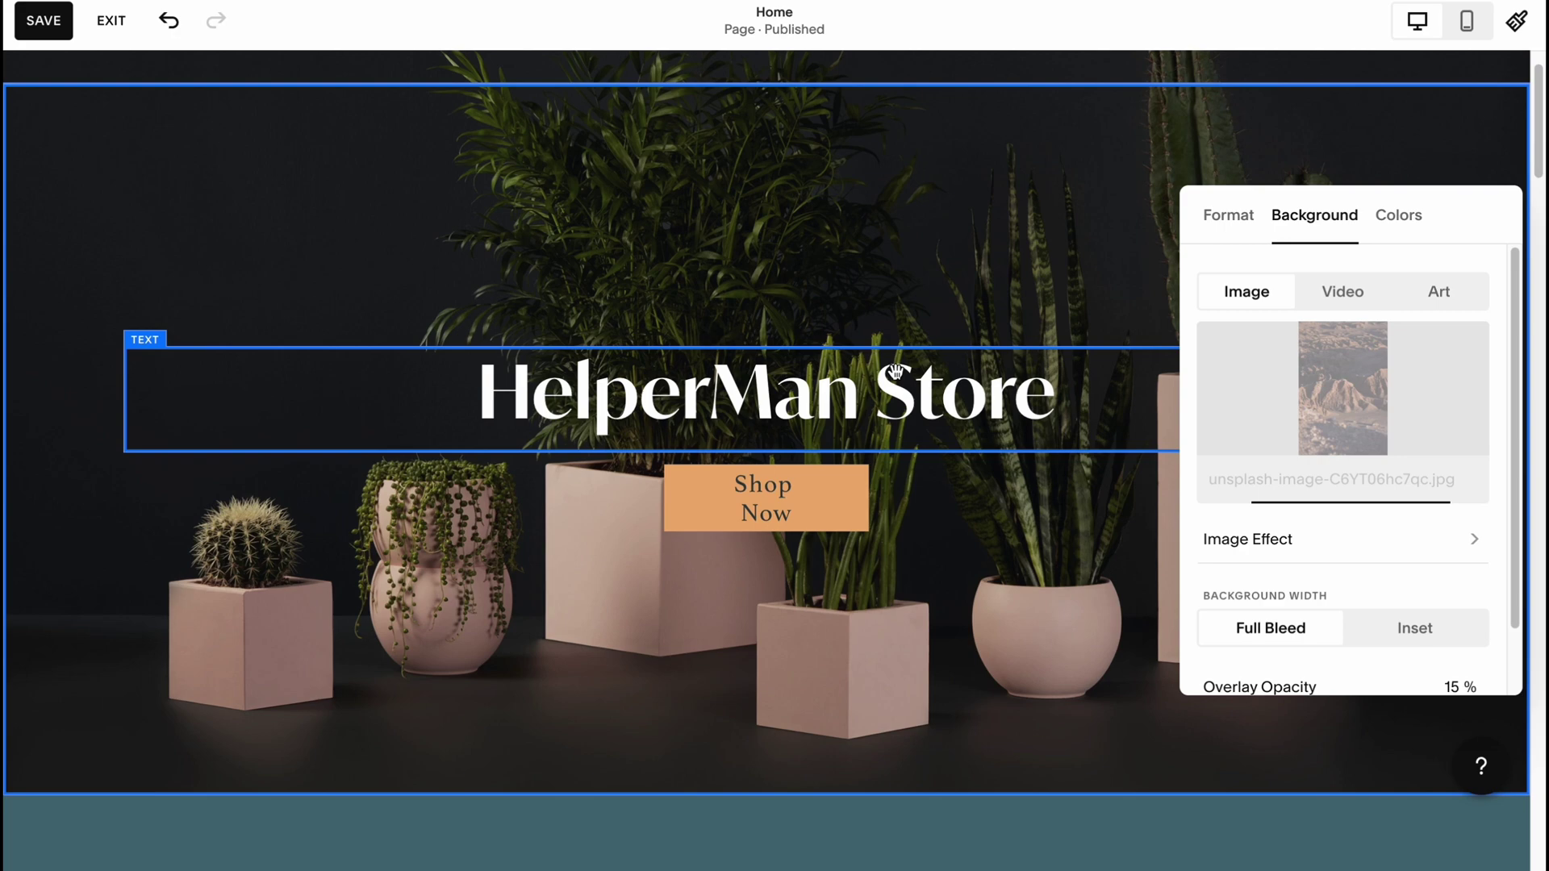
pyautogui.click(44, 21)
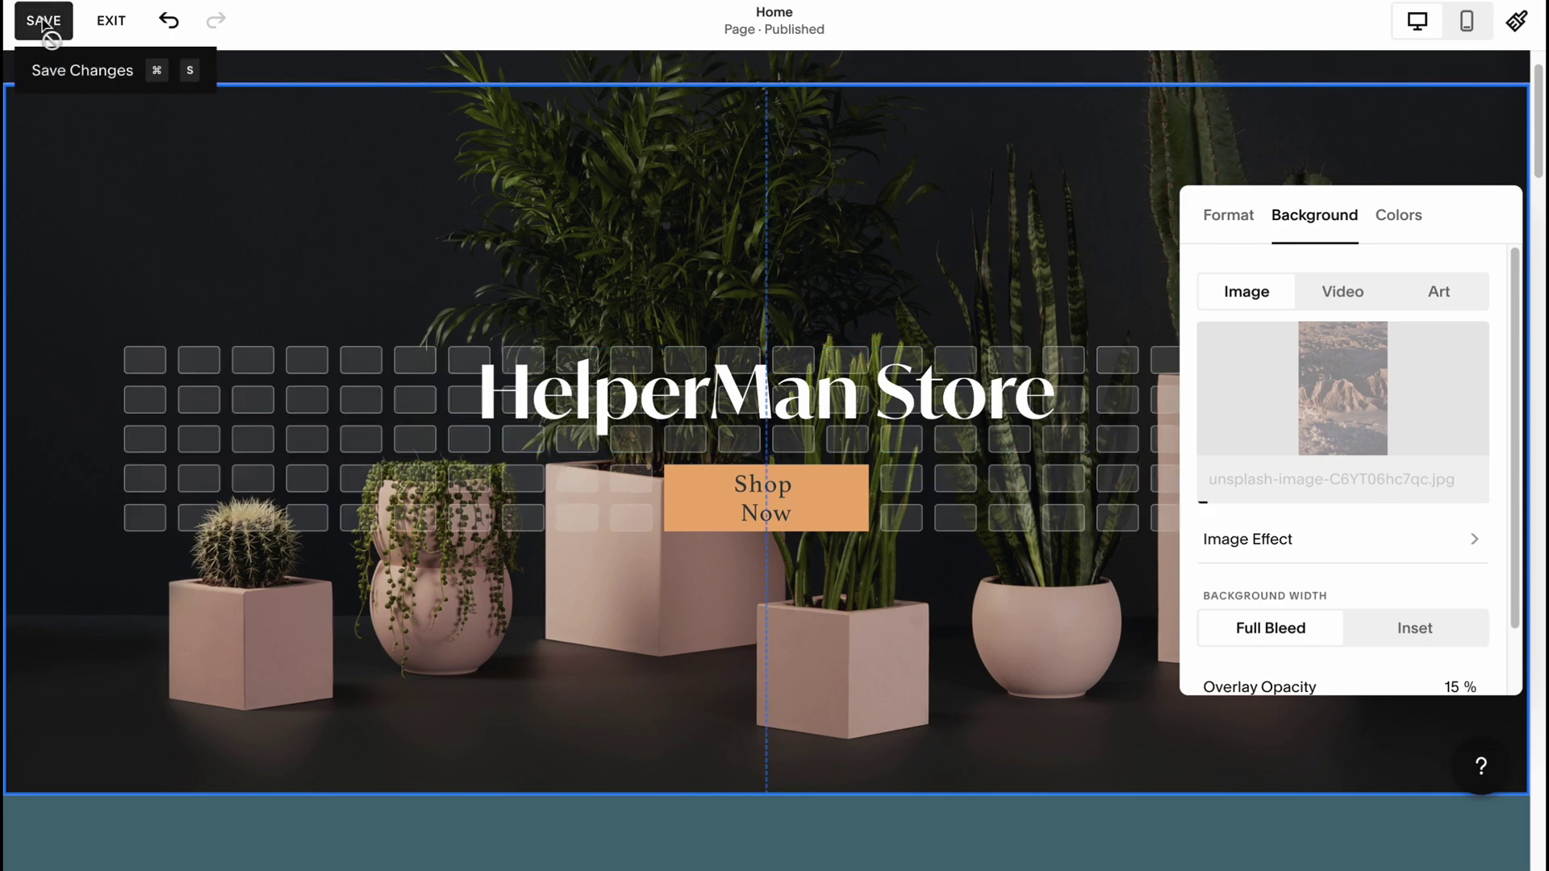
pyautogui.click(109, 21)
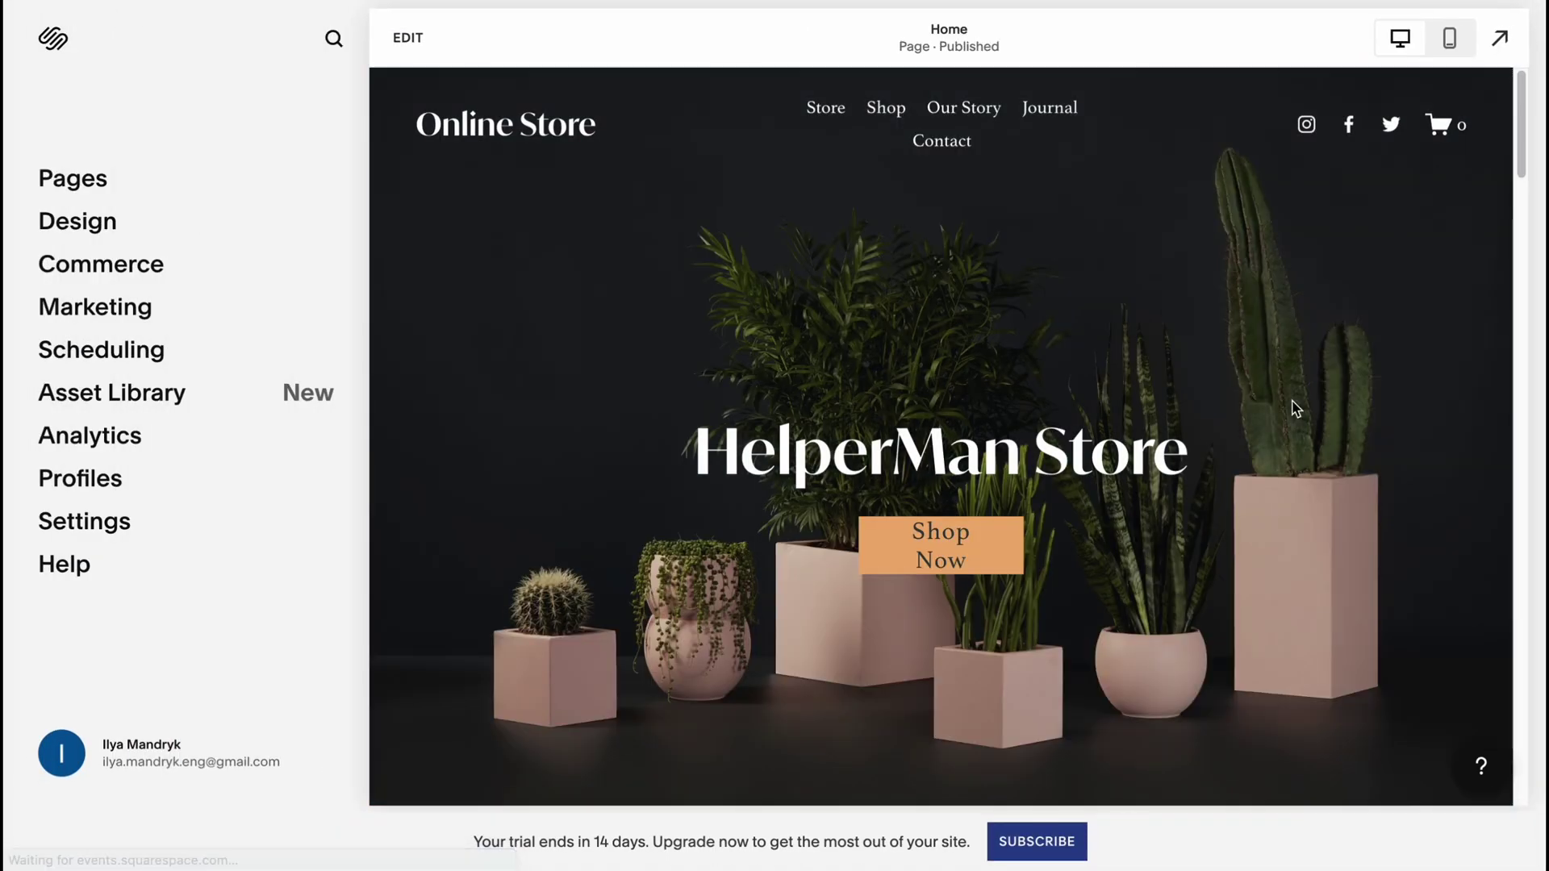
# Open the Select a Plan page from the trial banner and compare the $16, $23, $27 and $49 plans.
pyautogui.click(1036, 839)
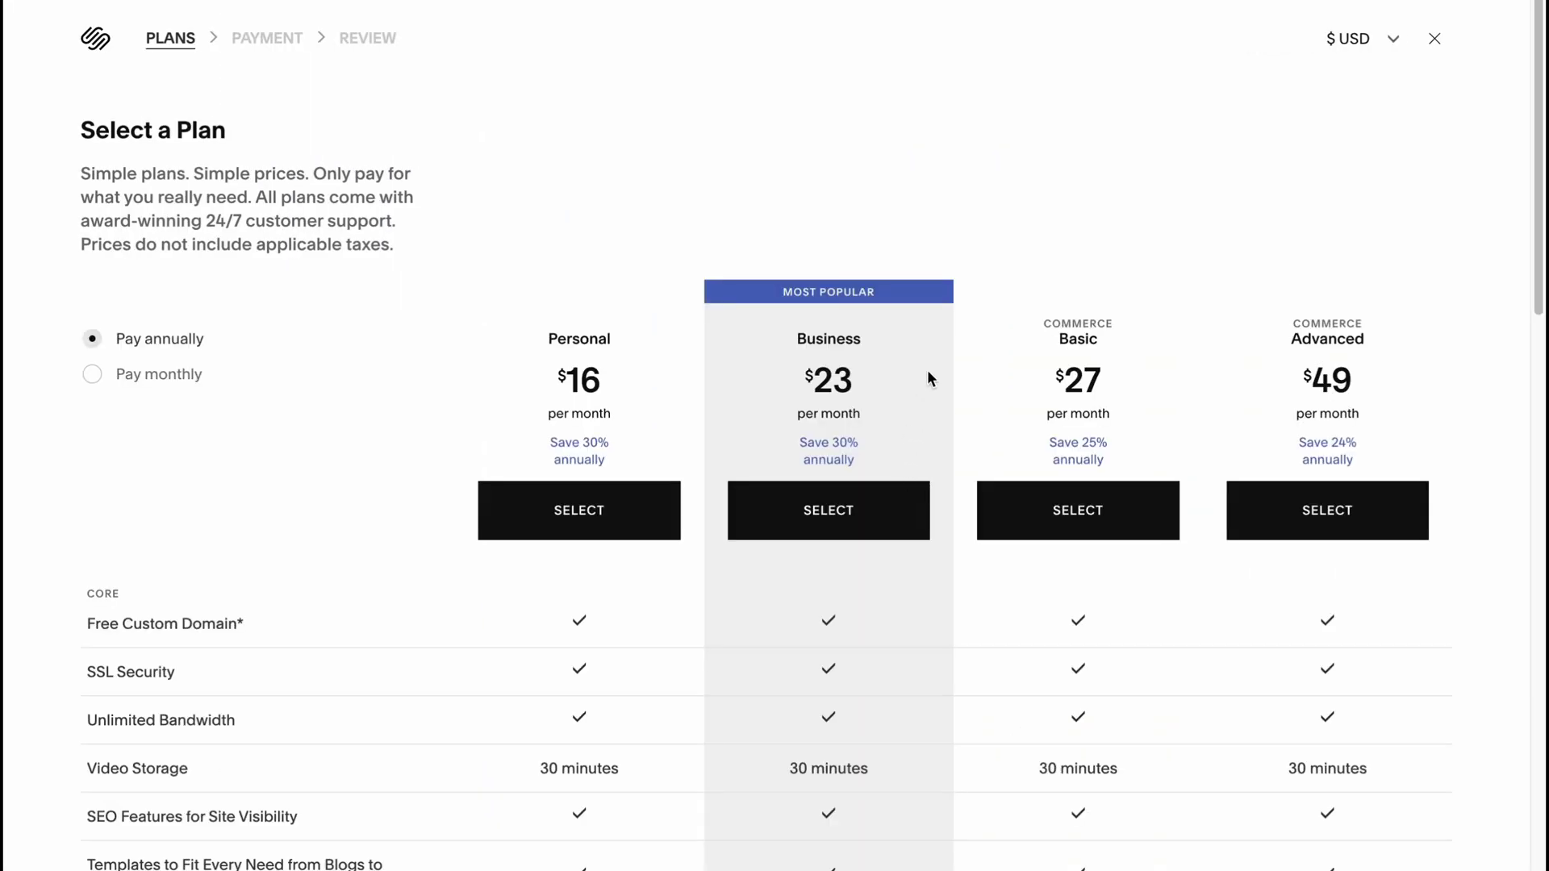
pyautogui.scroll(-1, 957, 222)
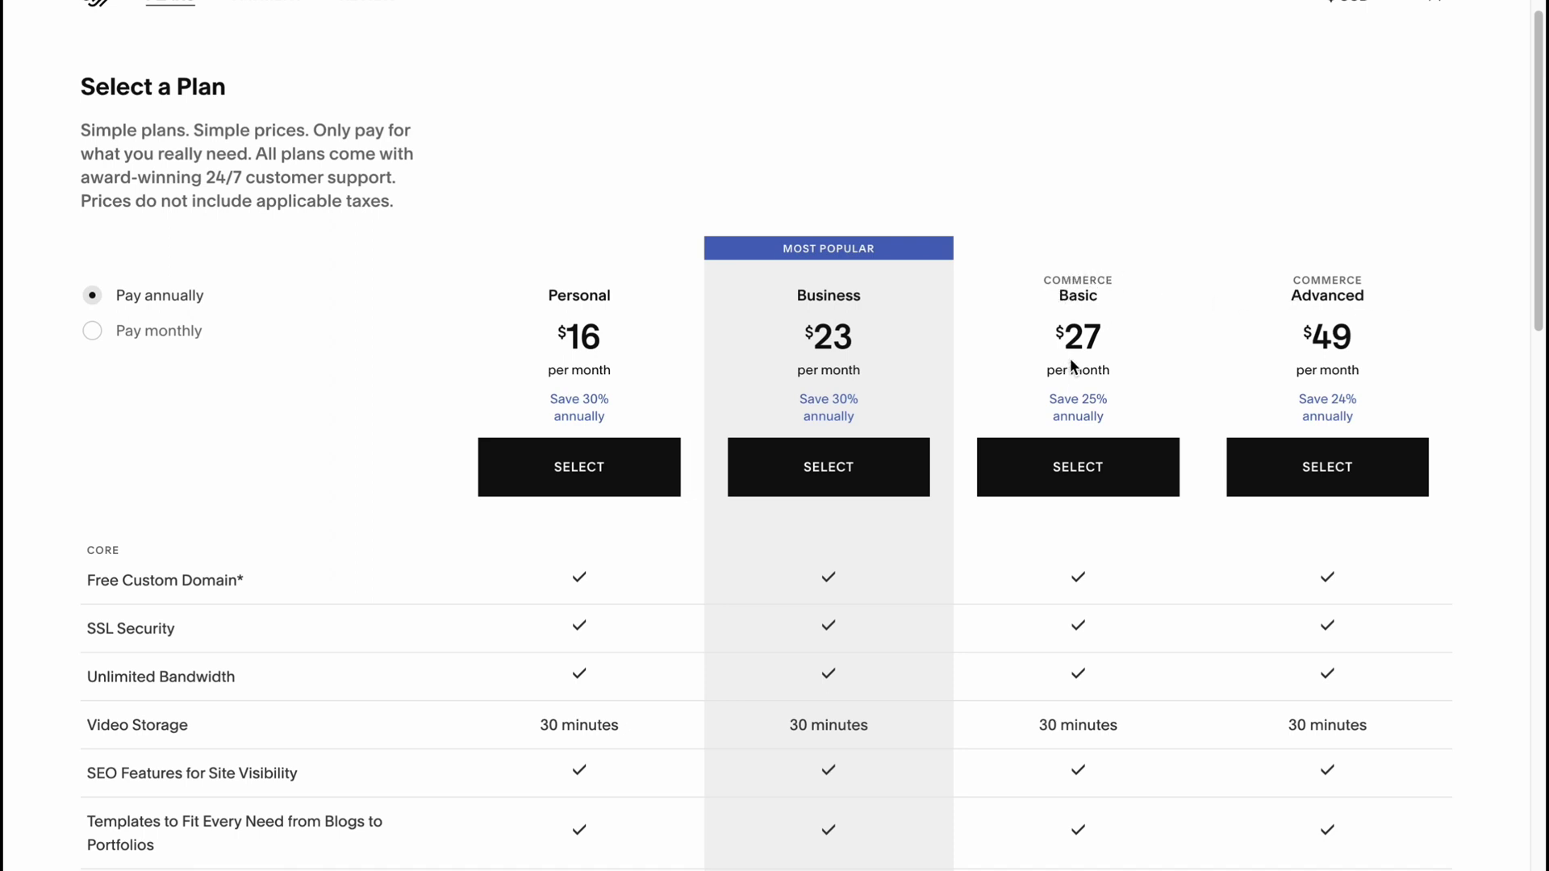
pyautogui.scroll(-1, 1210, 315)
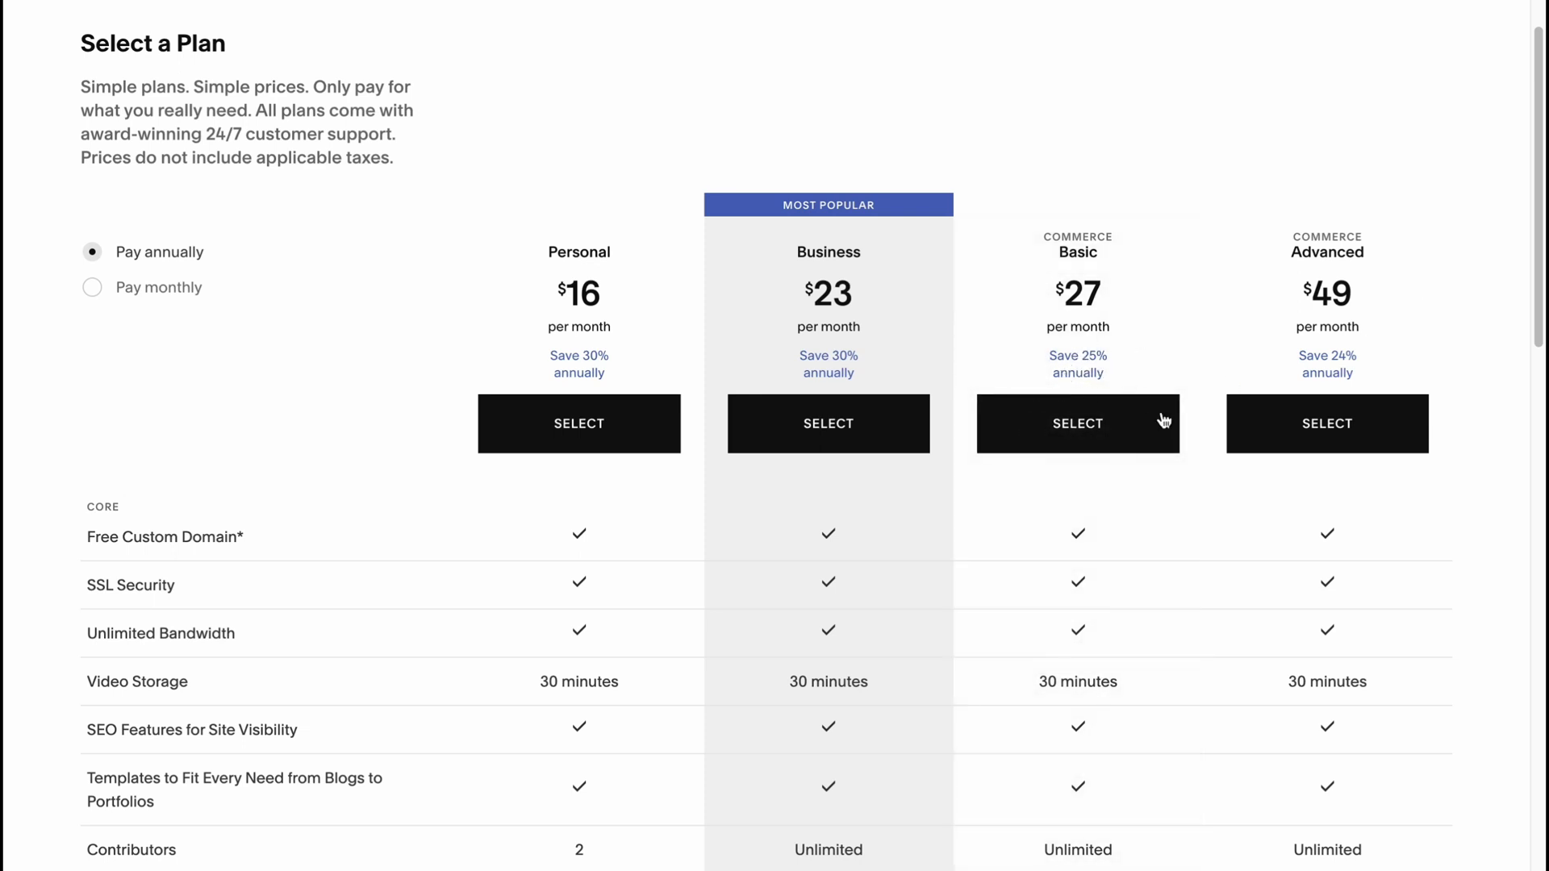
pyautogui.scroll(-1, 1170, 426)
pyautogui.scroll(-4, 1291, 420)
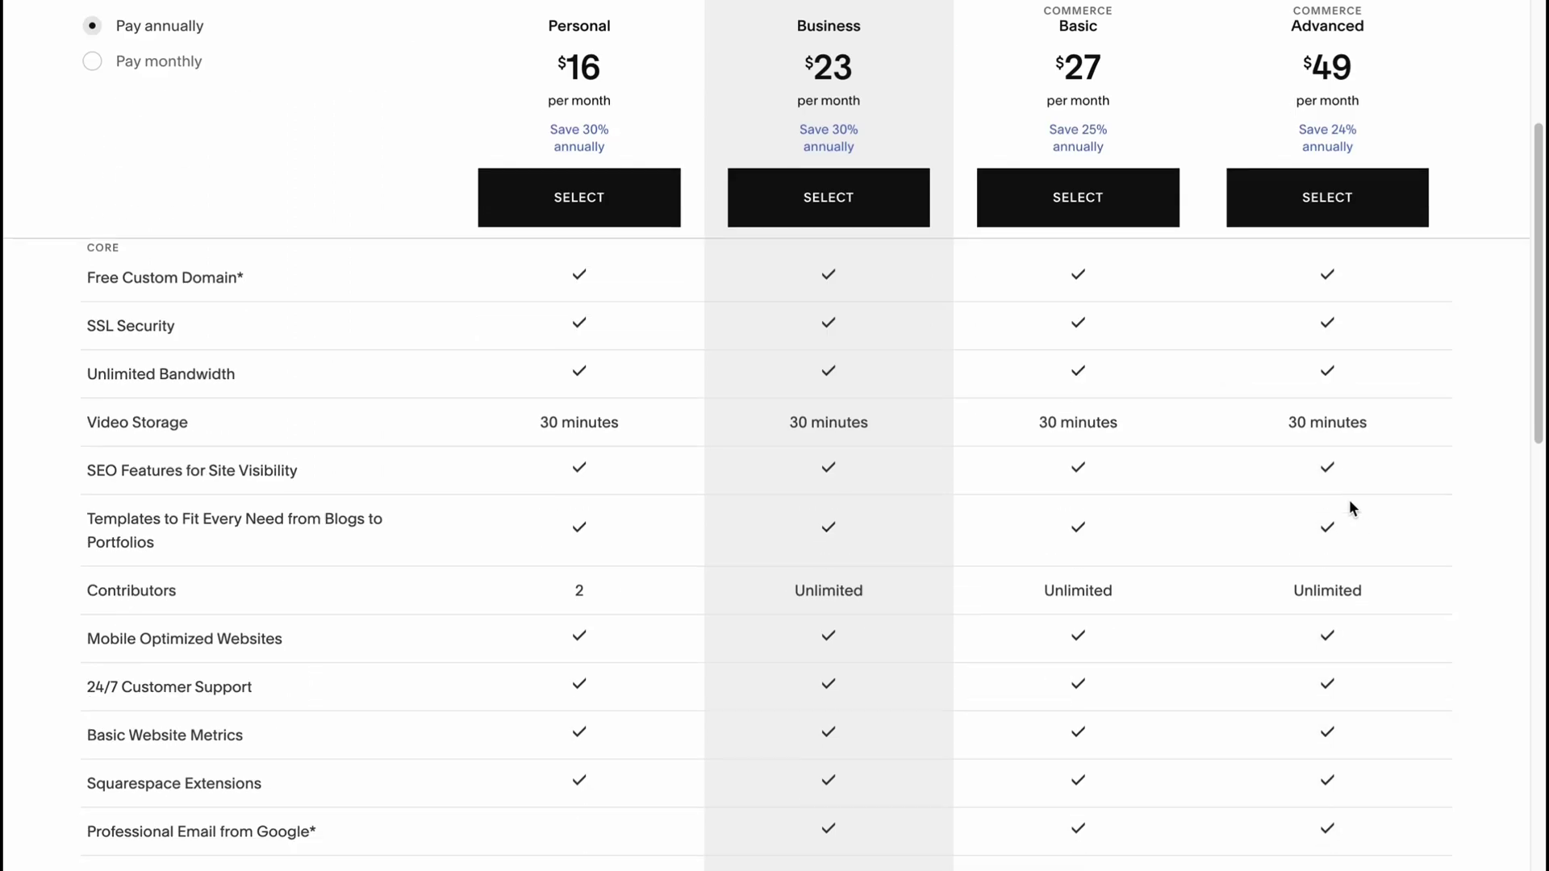
pyautogui.scroll(-10, 1354, 507)
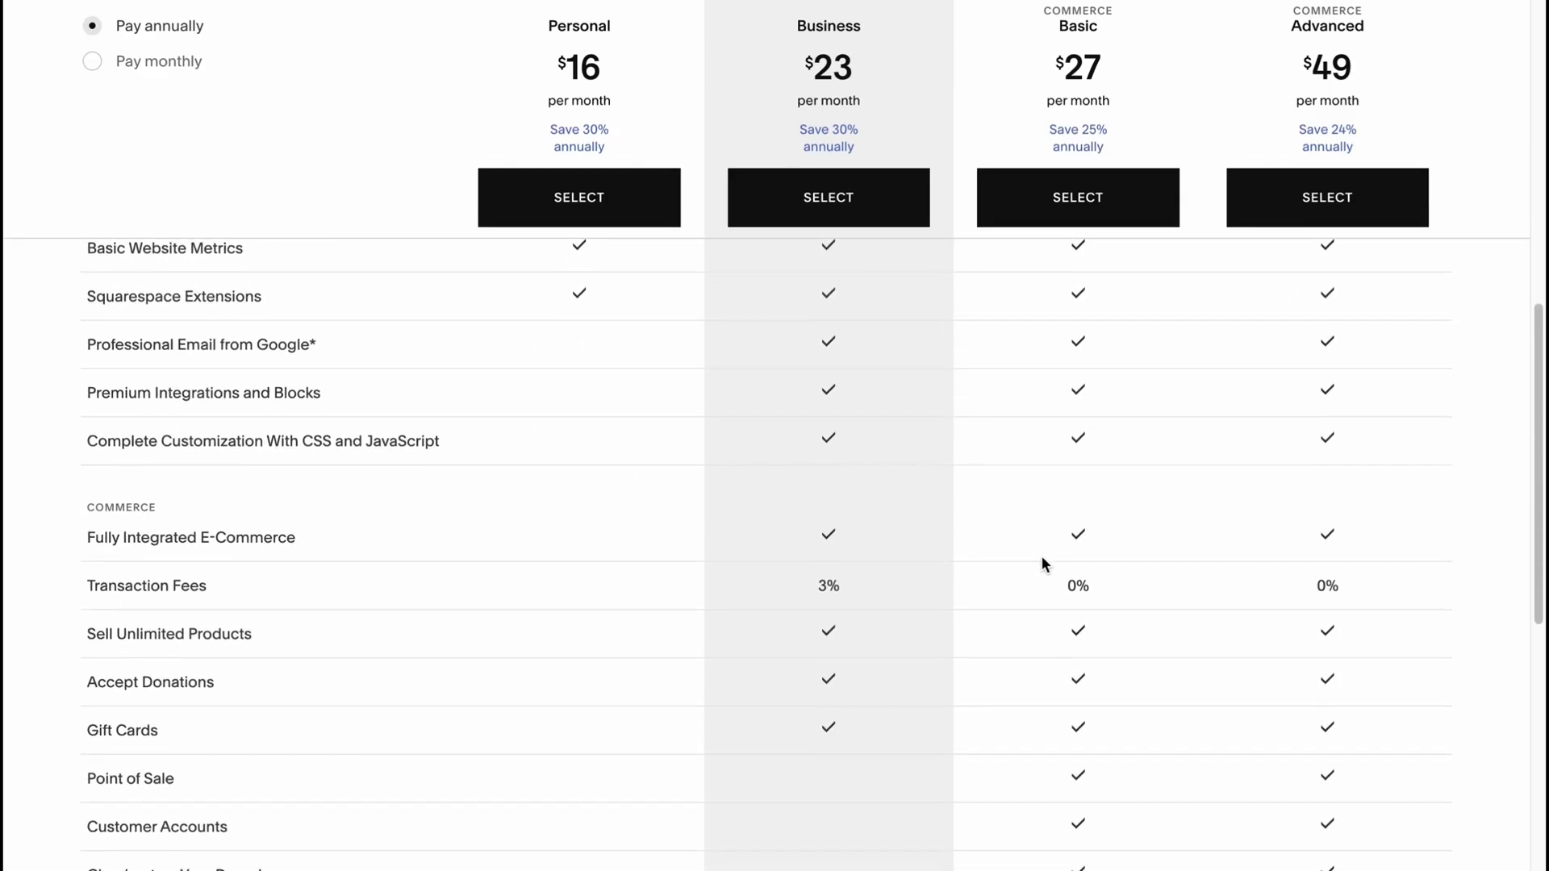
pyautogui.scroll(1, 1041, 555)
pyautogui.scroll(-6, 1043, 555)
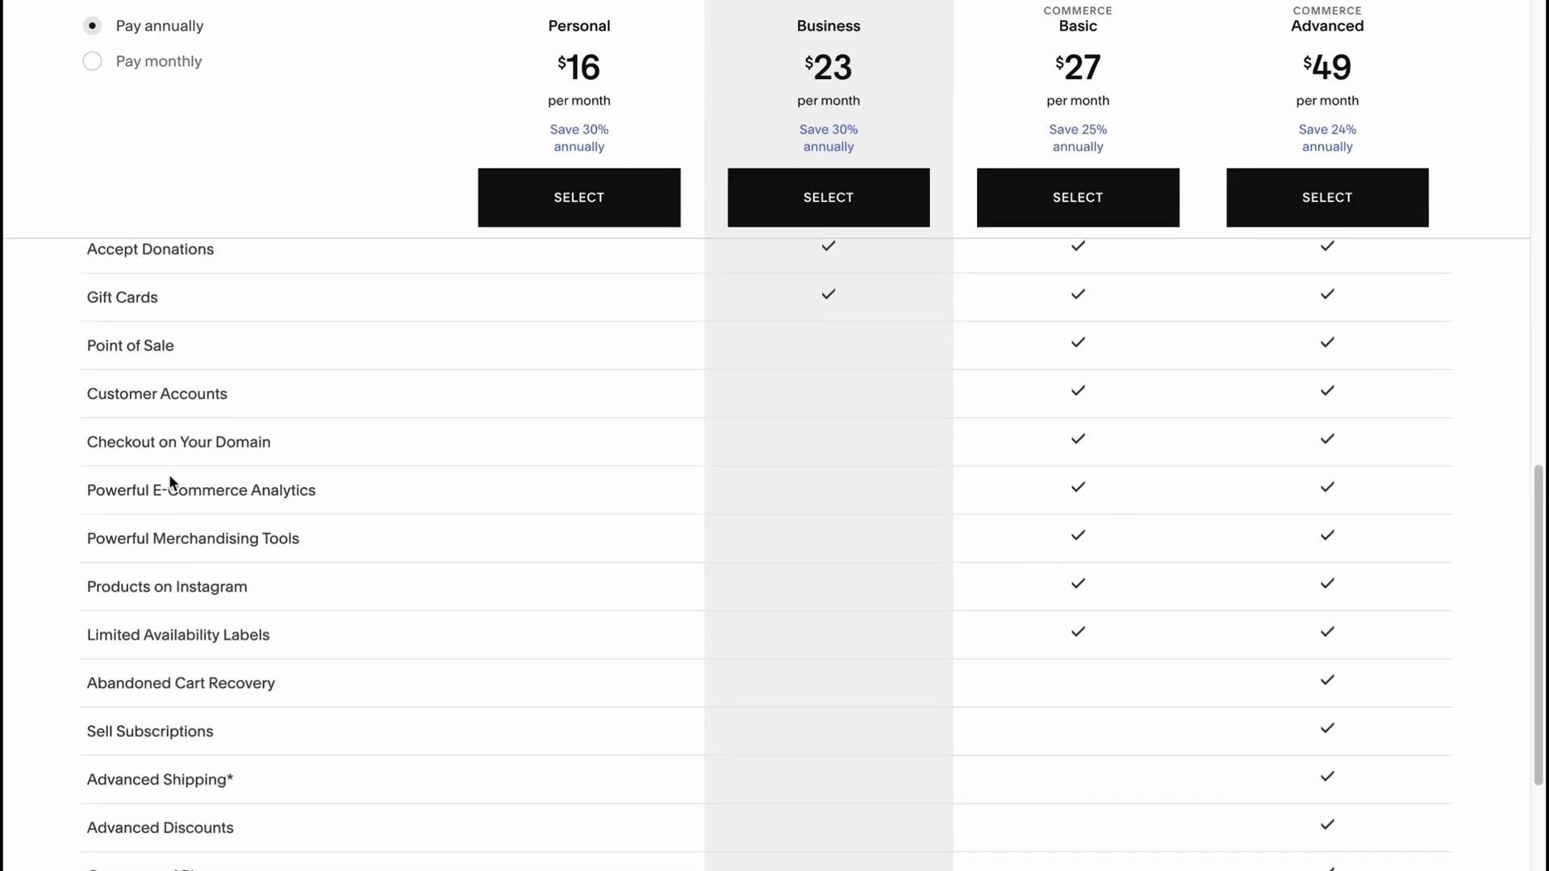
pyautogui.scroll(-2, 1047, 671)
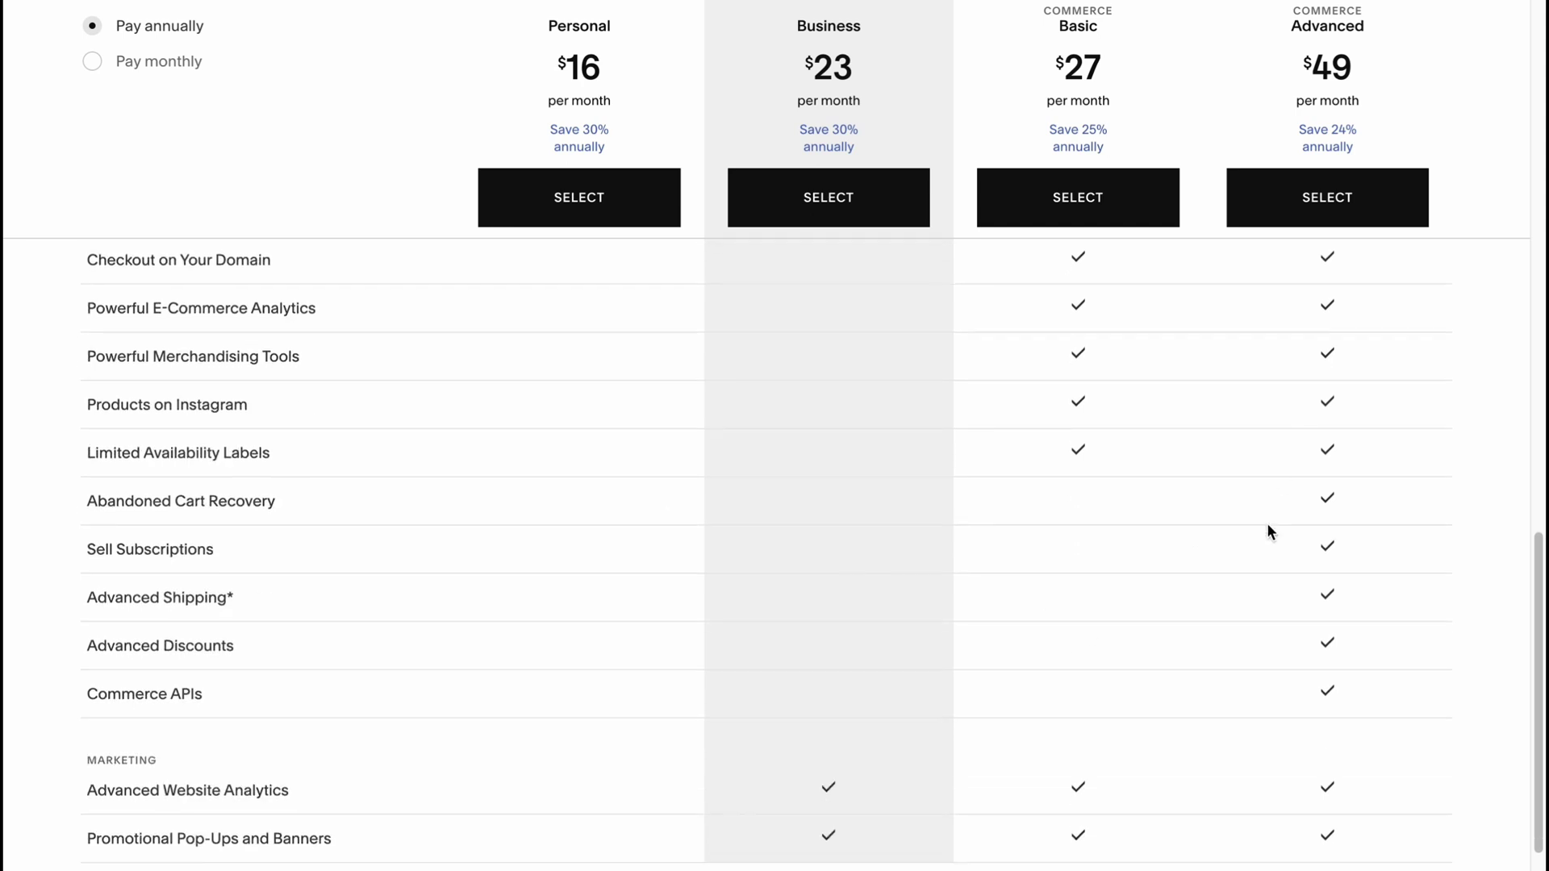
pyautogui.scroll(-1, 1267, 529)
pyautogui.scroll(1, 1136, 285)
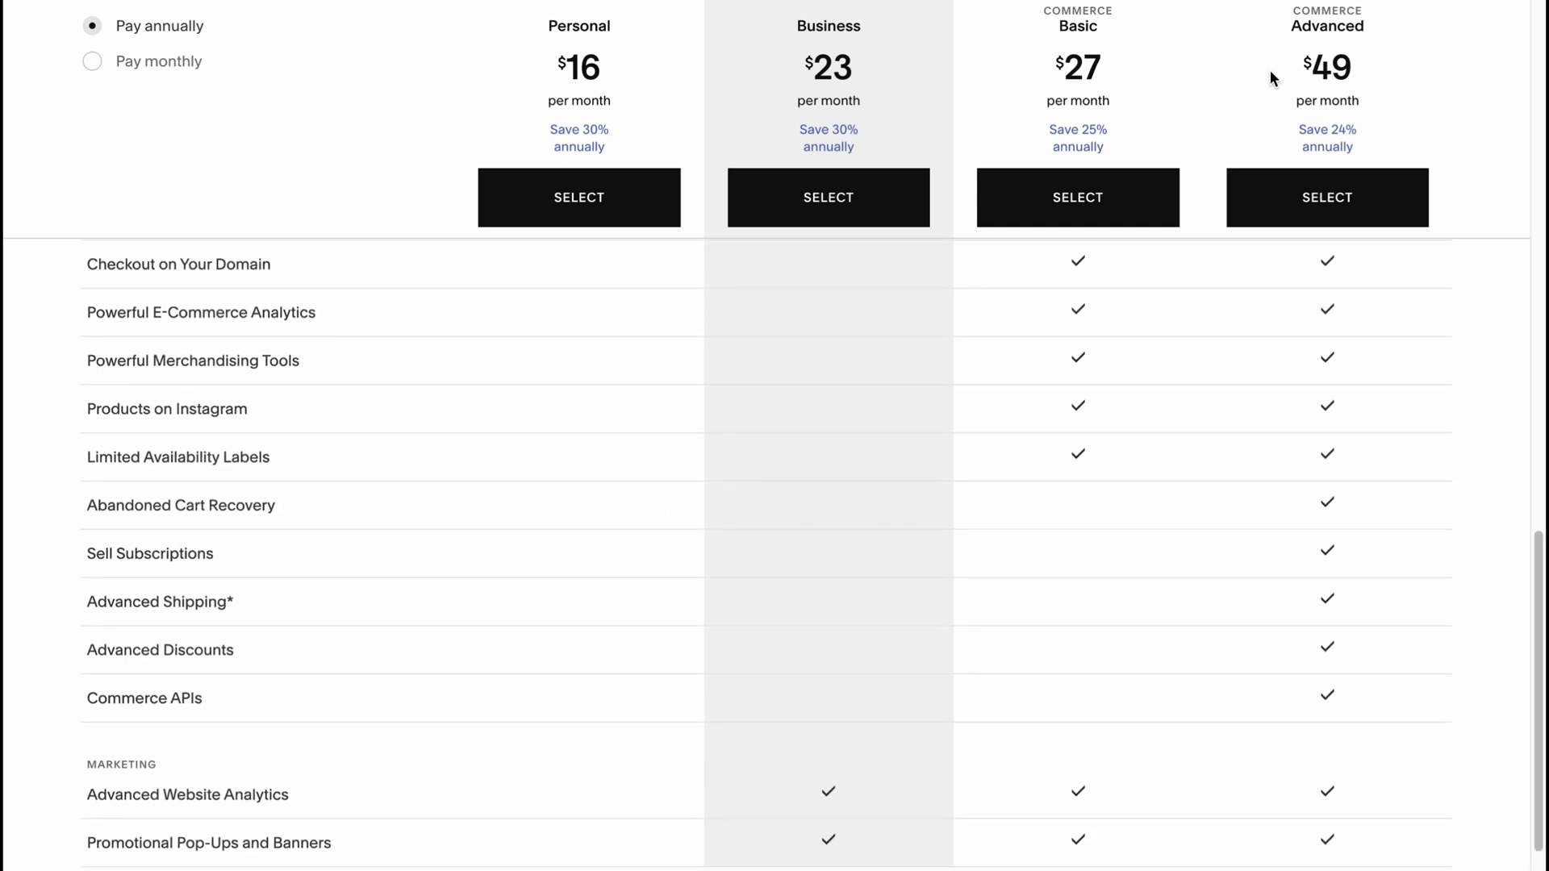
pyautogui.scroll(1, 1324, 543)
pyautogui.scroll(-2, 1331, 501)
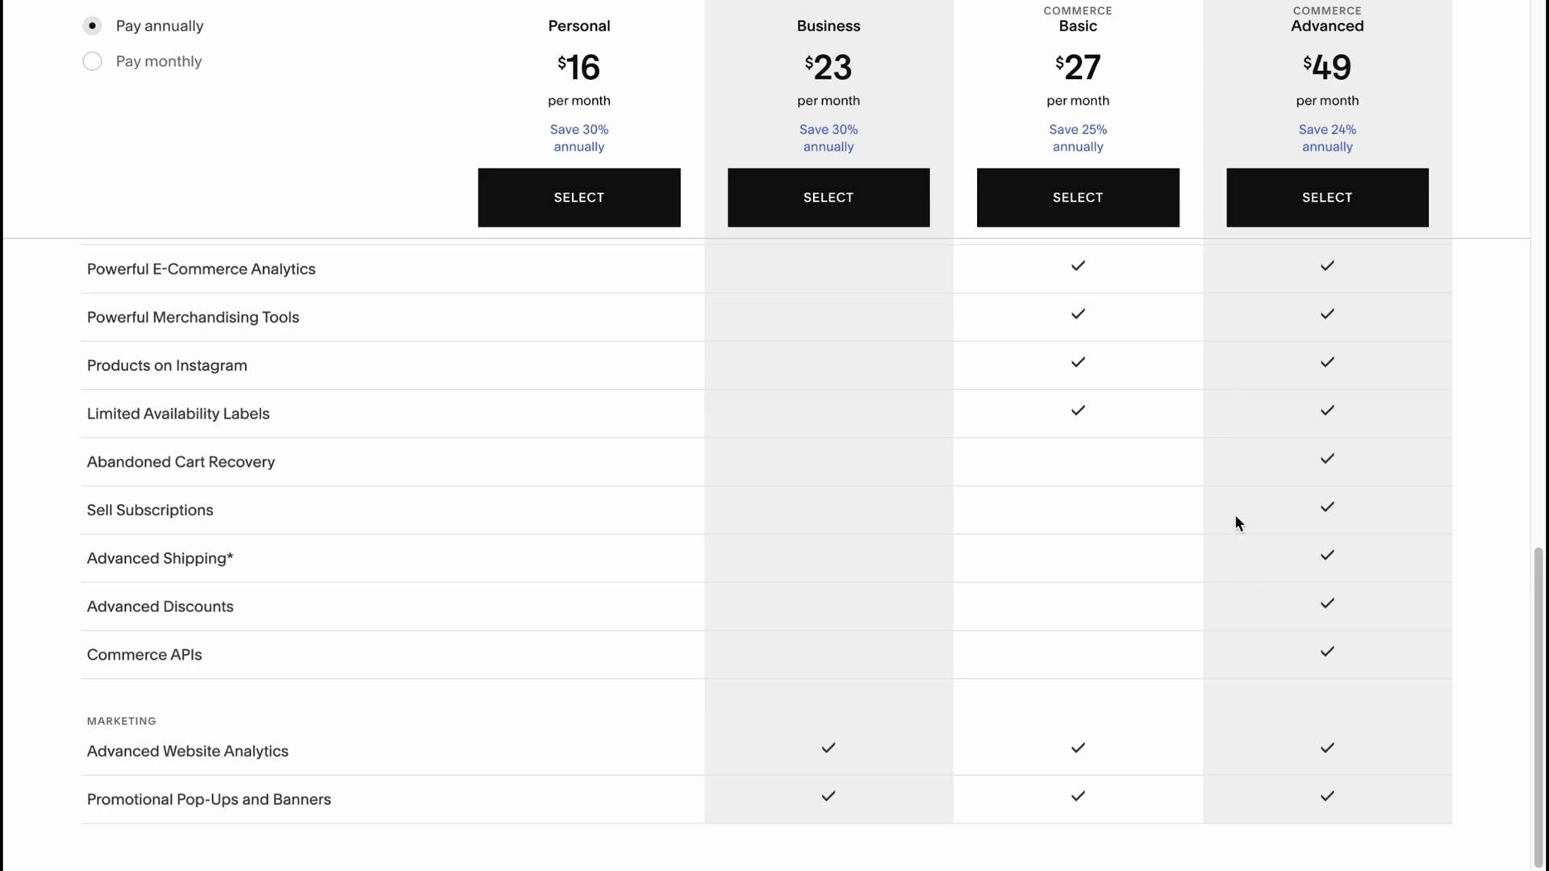
pyautogui.scroll(3, 1245, 520)
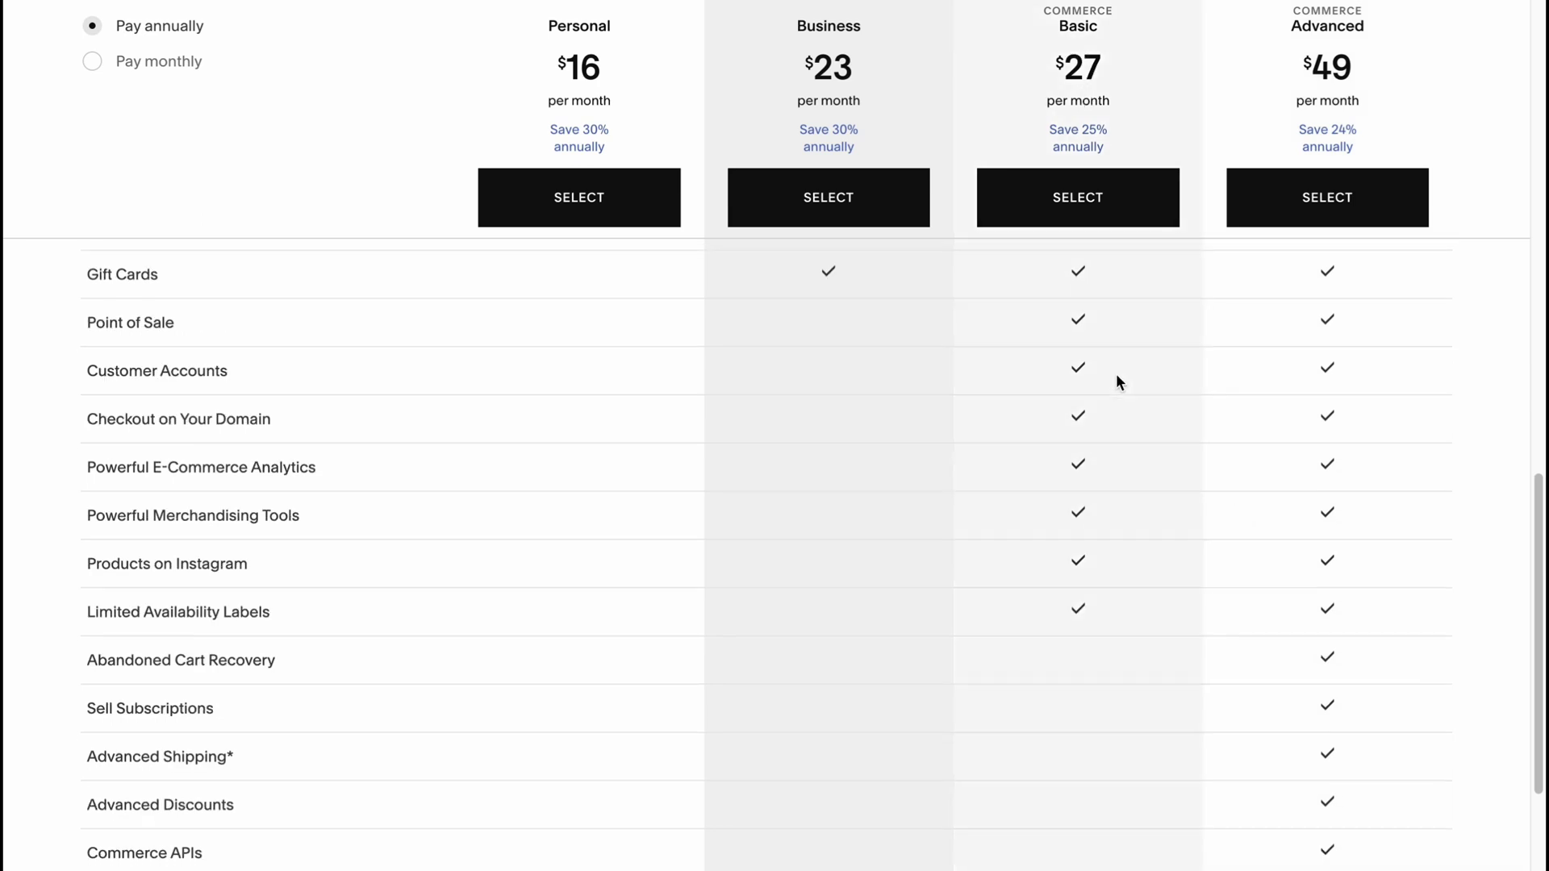
pyautogui.scroll(-3, 1118, 377)
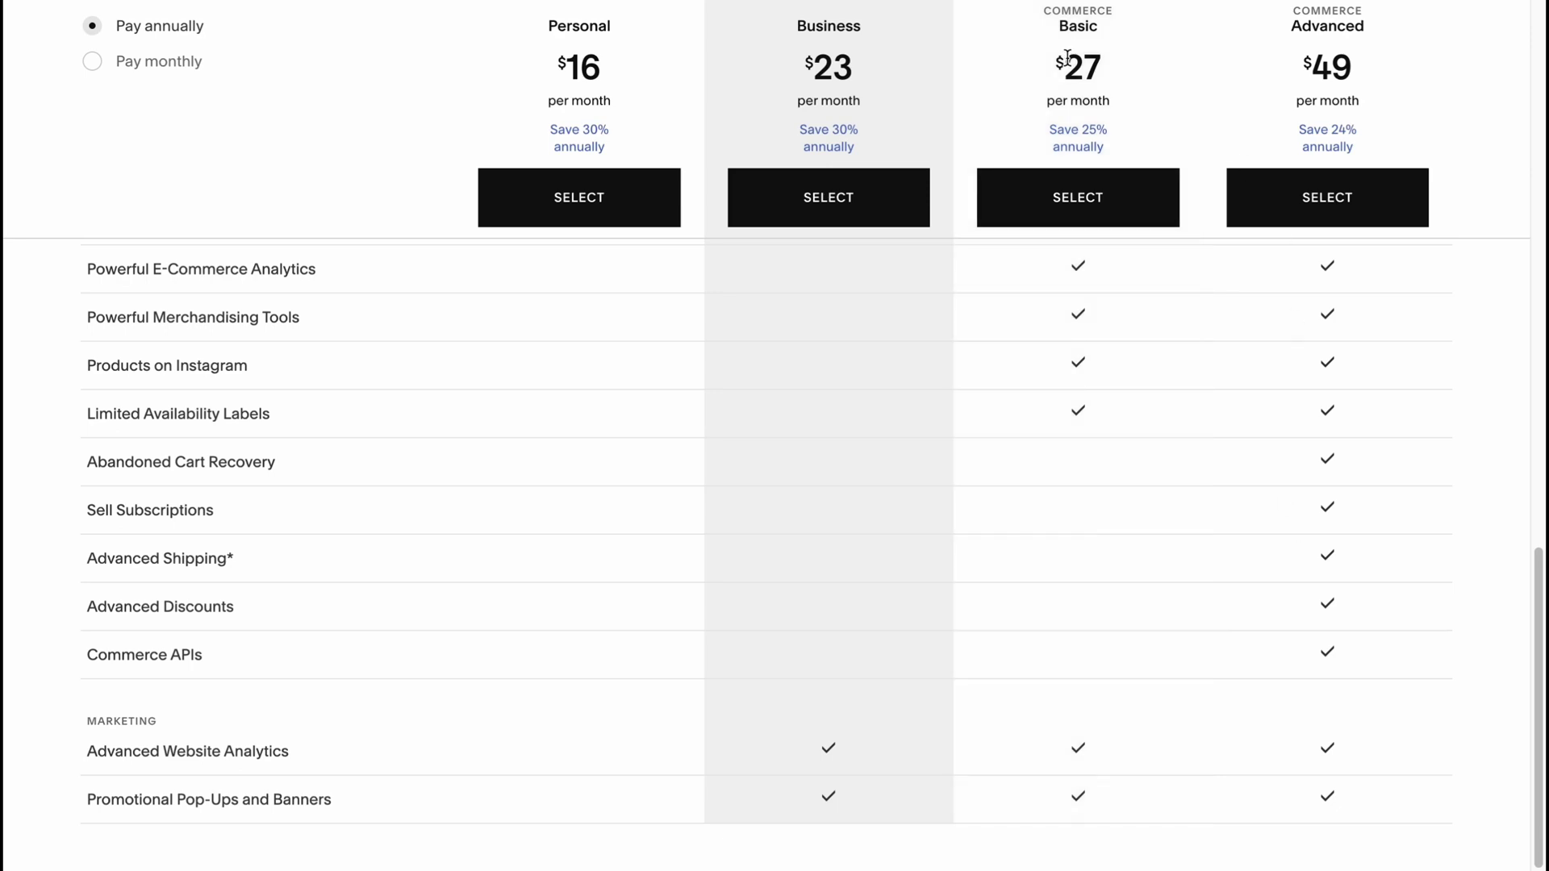
pyautogui.scroll(10, 1203, 423)
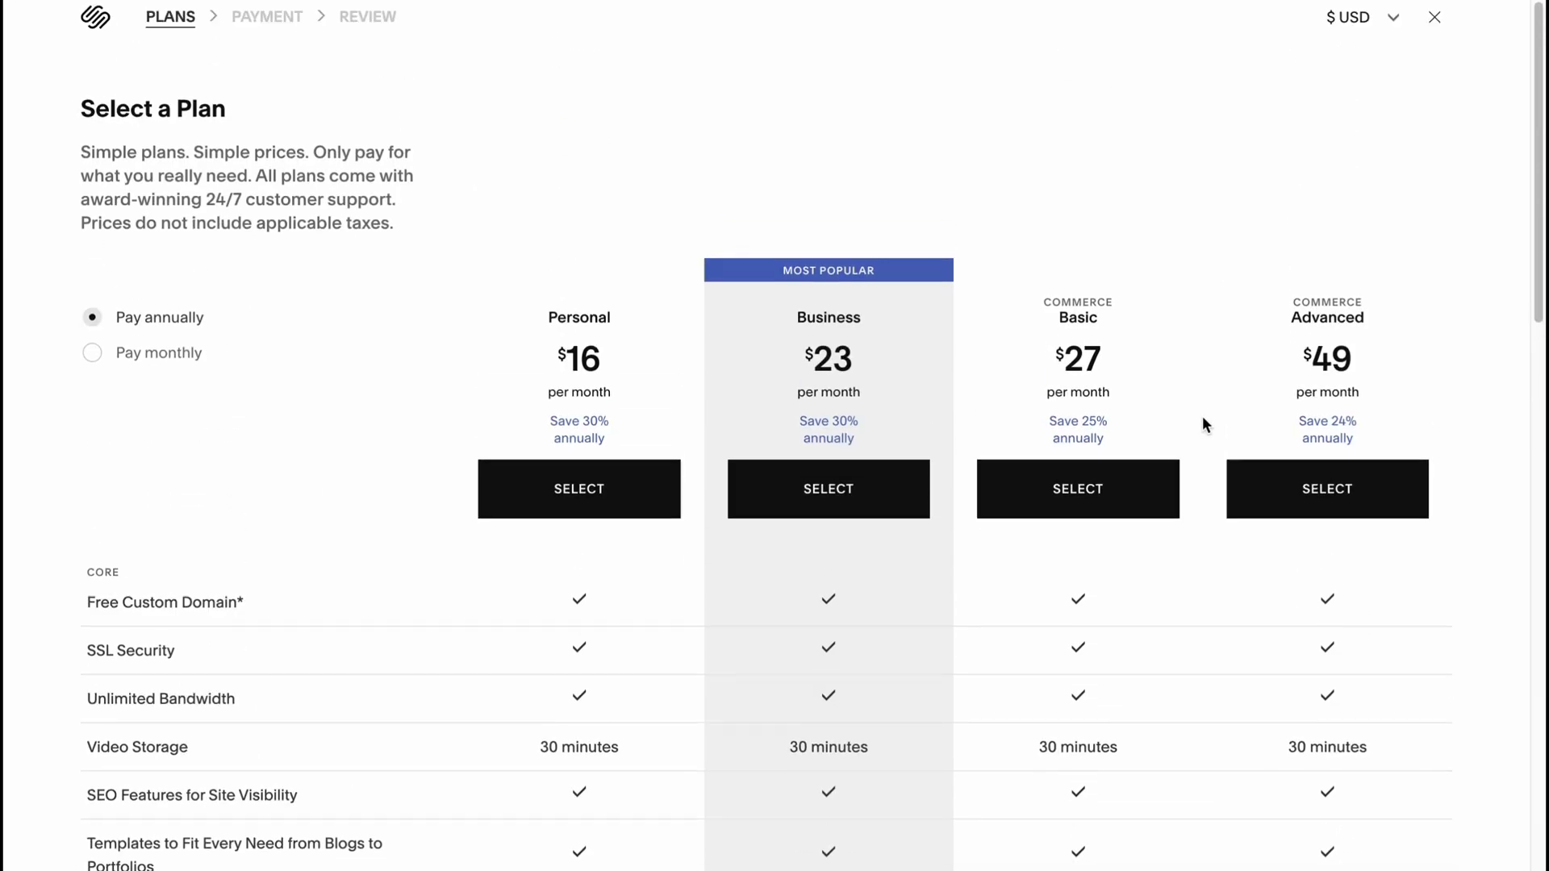